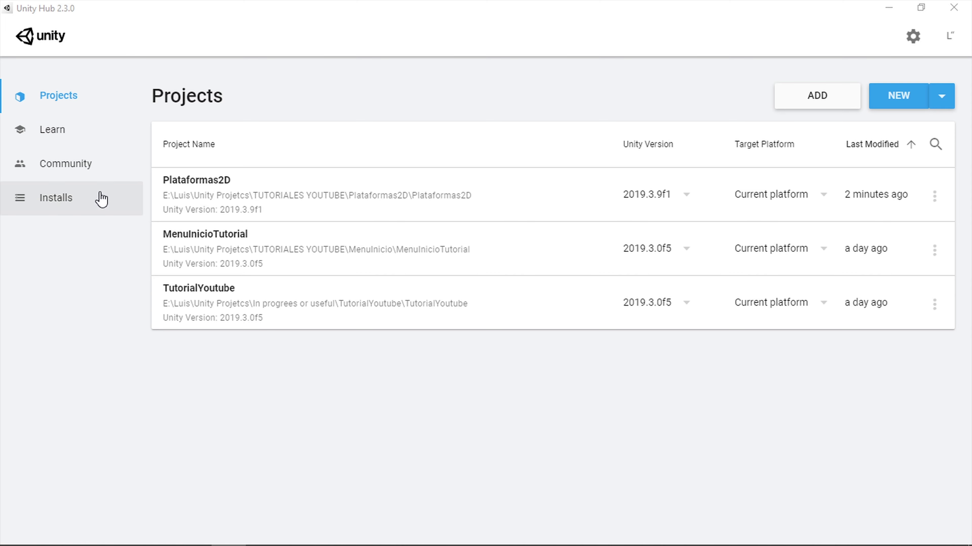
Check the installed Unity versions, then cancel adding another version and return to Projects.
{"action": "left_click", "coordinate": [64, 199]}
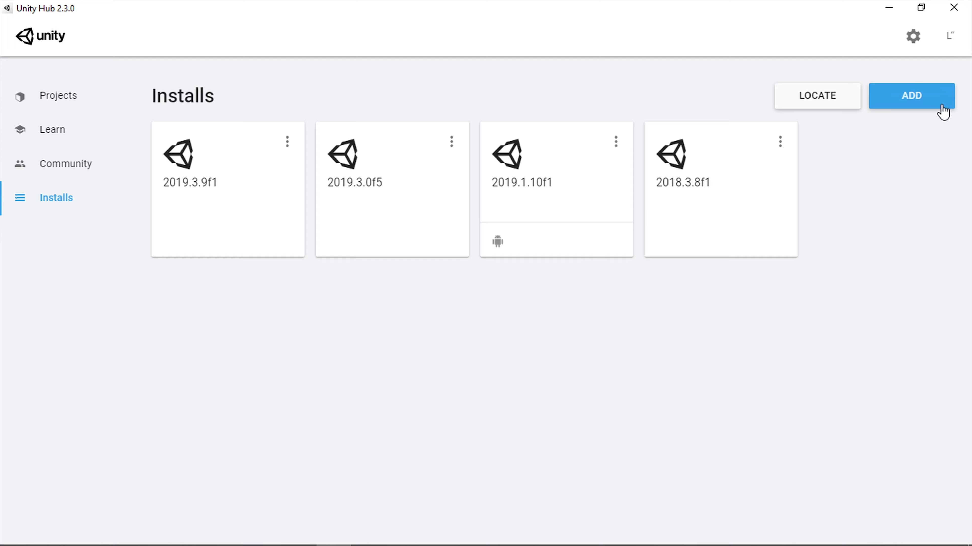
{"action": "left_click", "coordinate": [921, 102]}
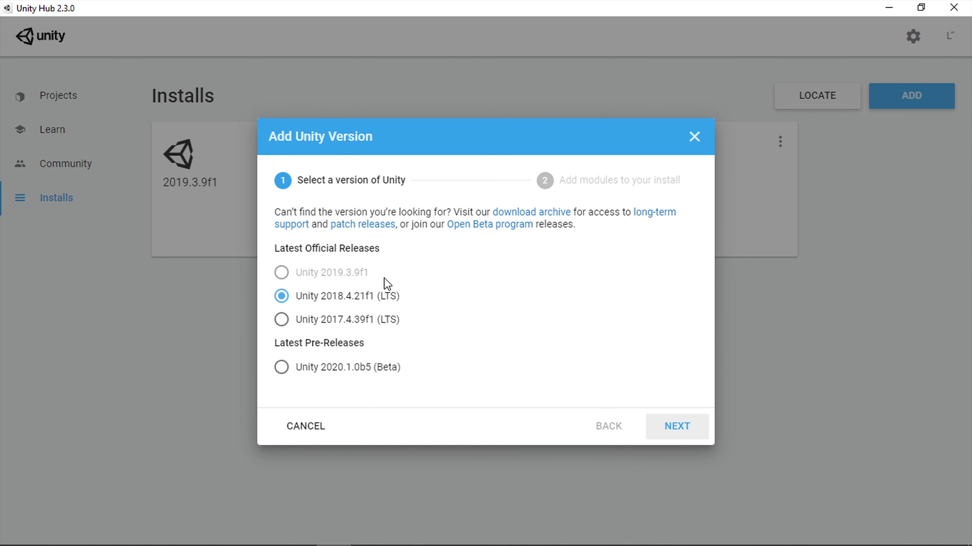
{"action": "left_click", "coordinate": [701, 142]}
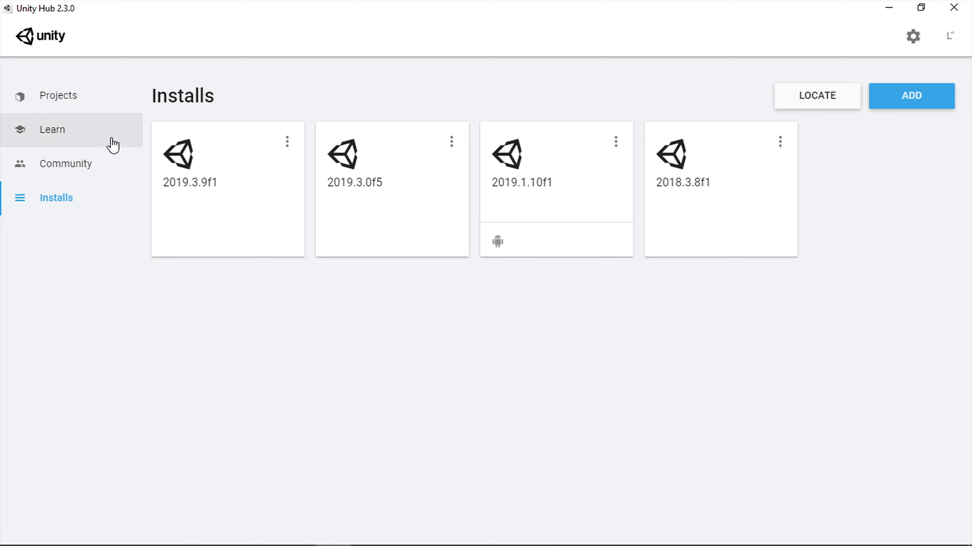
{"action": "left_click", "coordinate": [63, 96]}
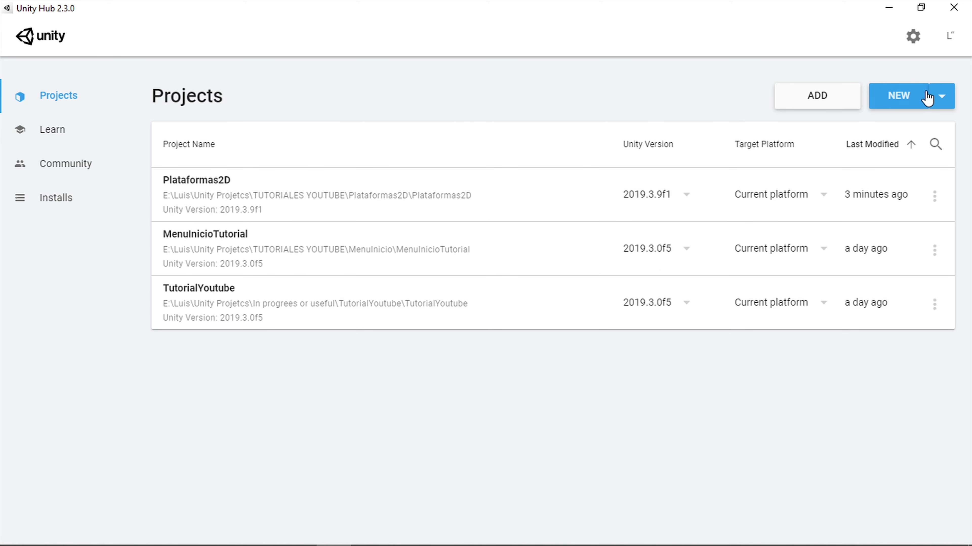
Try a new 2D project named 'Pla' with Unity 2019.3.9f1, then close it uncreated.
{"action": "left_click", "coordinate": [943, 96]}
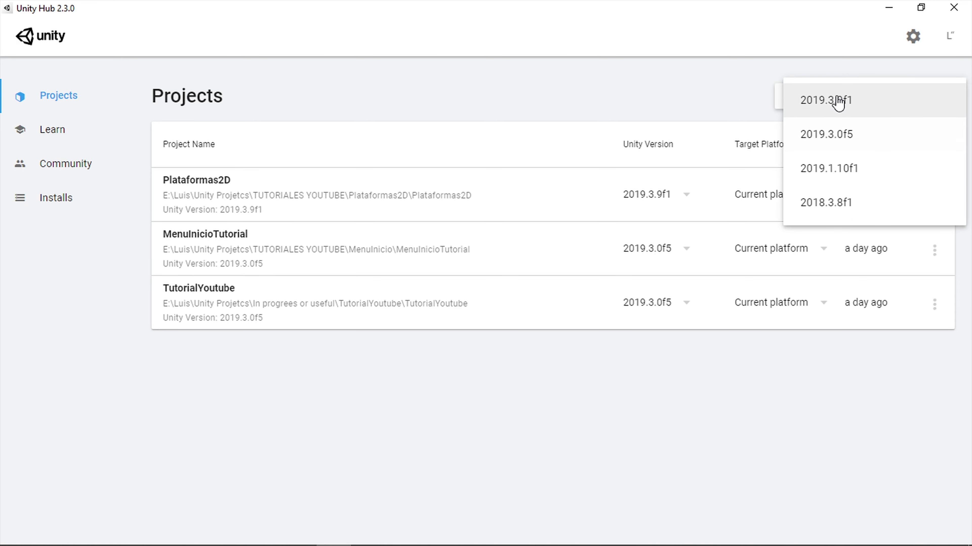
{"action": "left_click", "coordinate": [847, 104]}
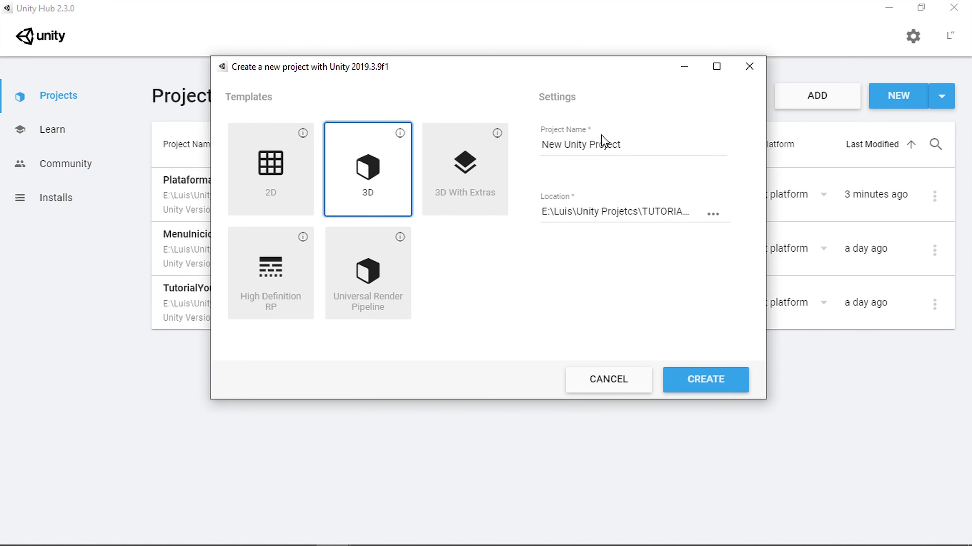
{"action": "left_click_drag", "start_coordinate": [628, 144], "coordinate": [531, 155]}
{"action": "type", "text": "Platformas2D"}
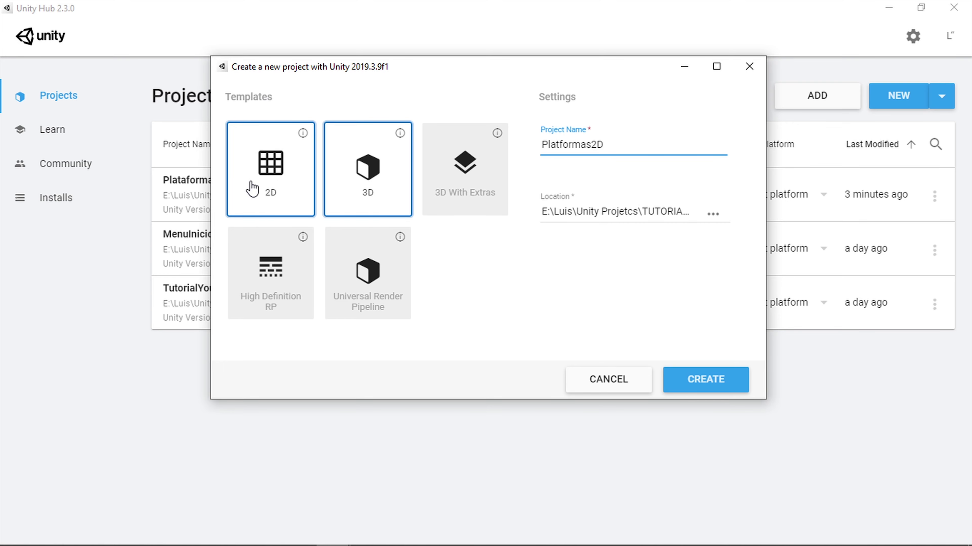
{"action": "left_click", "coordinate": [260, 184]}
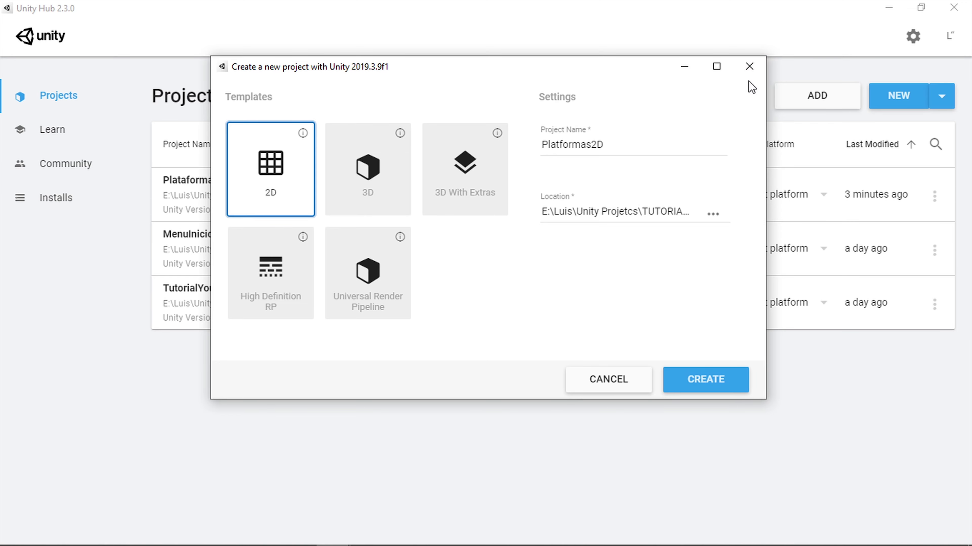
{"action": "left_click", "coordinate": [749, 67]}
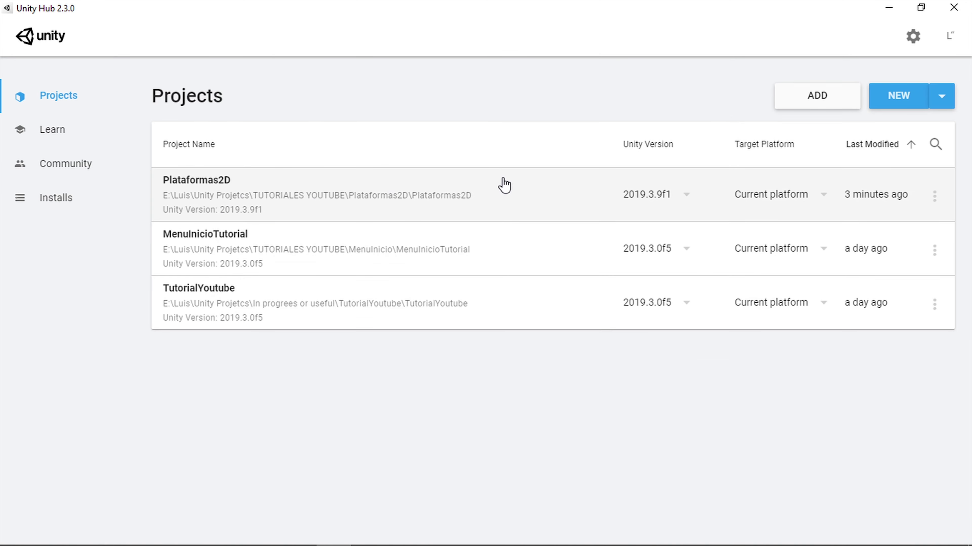
Open the Plataformas2D project and switch to its already running Unity editor.
{"action": "left_click", "coordinate": [504, 185]}
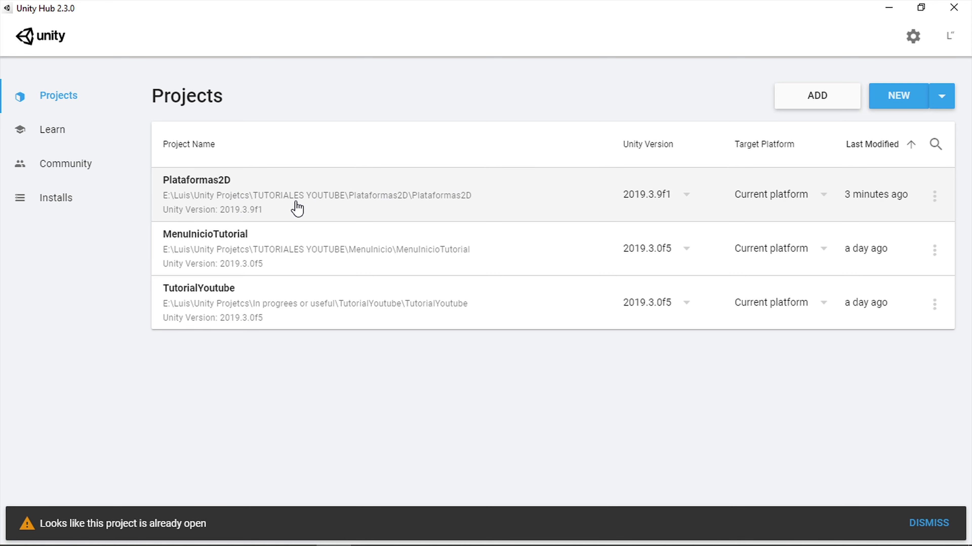
{"action": "left_click", "coordinate": [300, 533]}
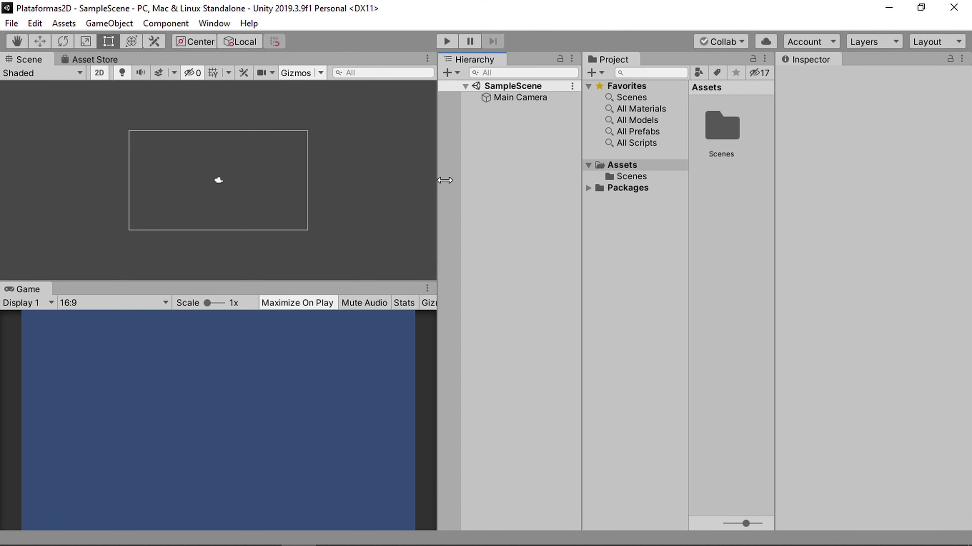
Widen the Scene panel, shrink the Game view, and switch the panel to the Asset Store tab.
{"action": "left_click_drag", "start_coordinate": [442, 181], "coordinate": [470, 183]}
{"action": "left_click_drag", "start_coordinate": [431, 280], "coordinate": [426, 373]}
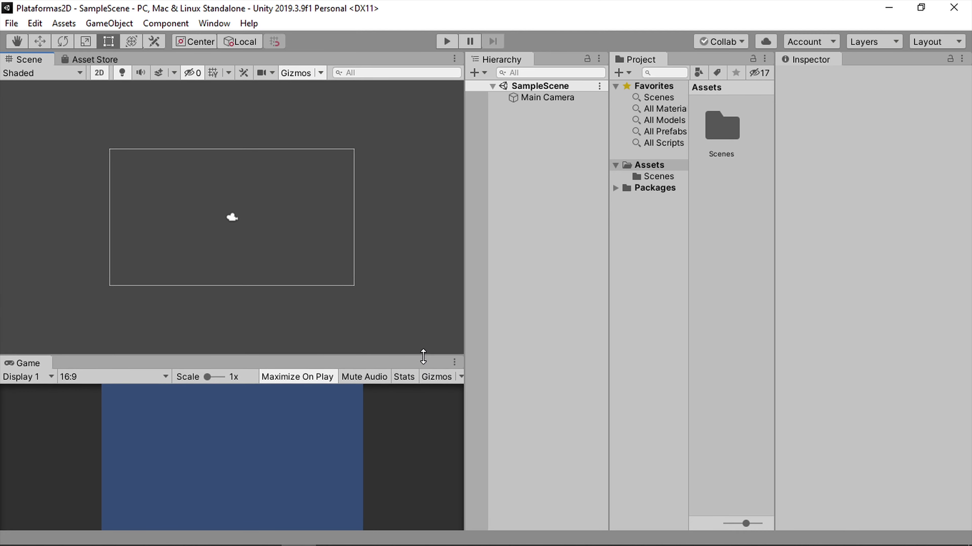
{"action": "left_click", "coordinate": [85, 60]}
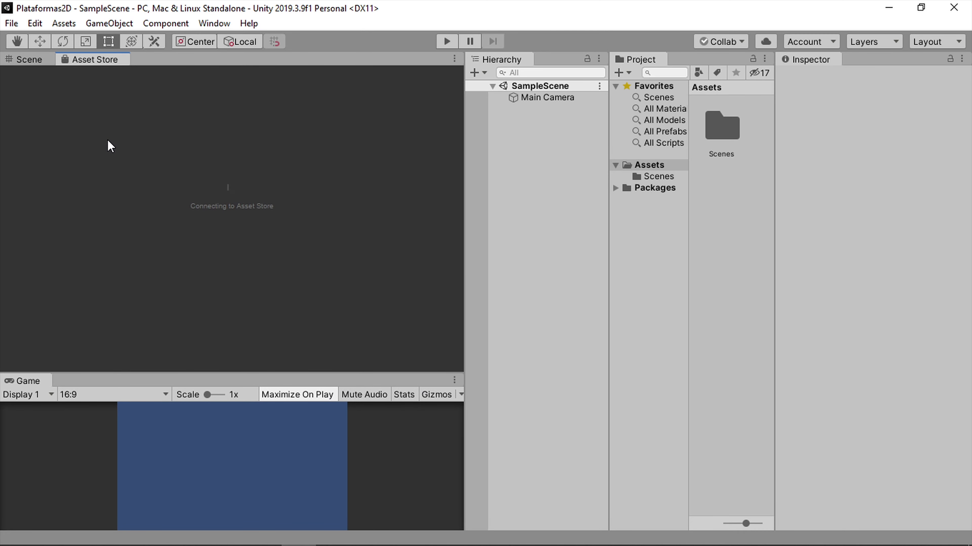
{"action": "left_click", "coordinate": [199, 25]}
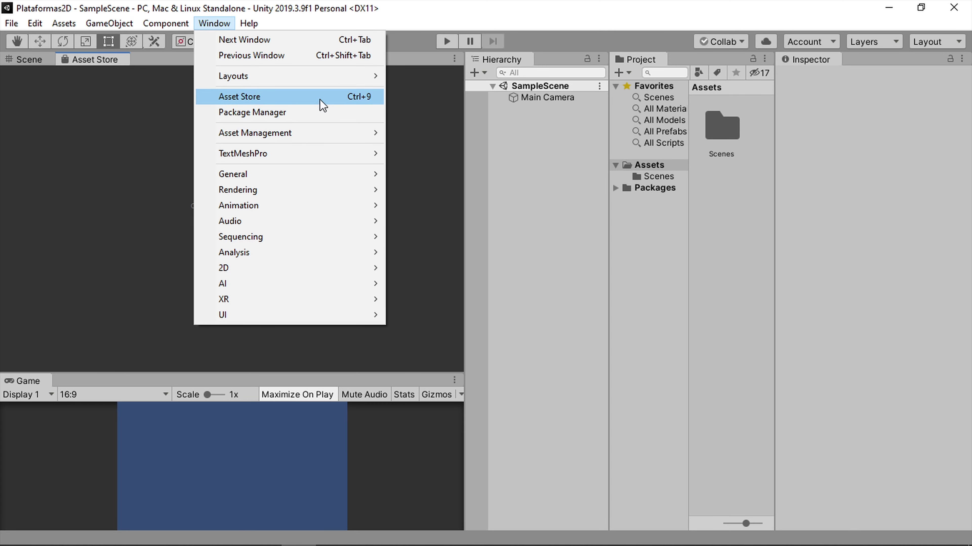
Load the Asset Store and rerun the recent 'pixel adventure' search to list Pixel Adventure 1 and 2.
{"action": "left_click", "coordinate": [252, 96]}
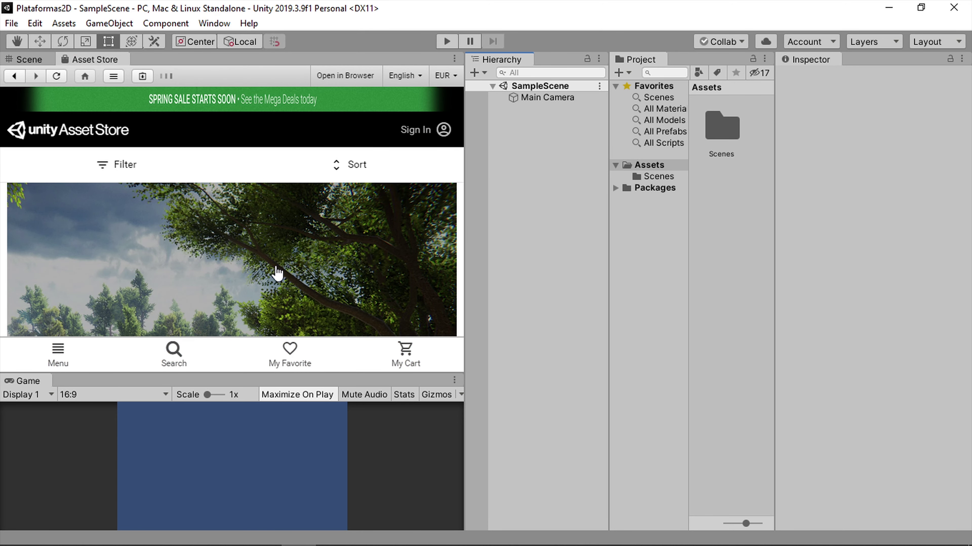
{"action": "left_click", "coordinate": [178, 359]}
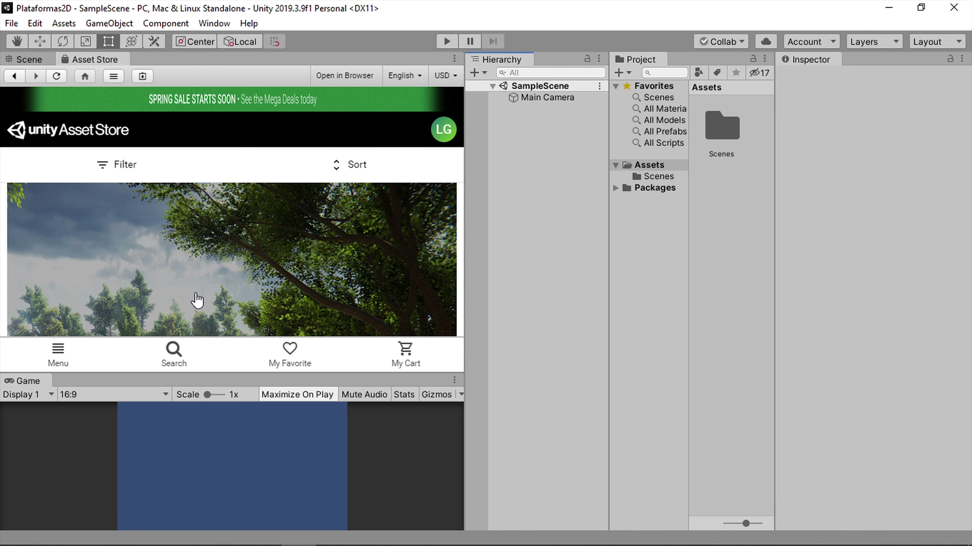
{"action": "scroll", "coordinate": [210, 278], "scroll_direction": "down", "scroll_amount": 3}
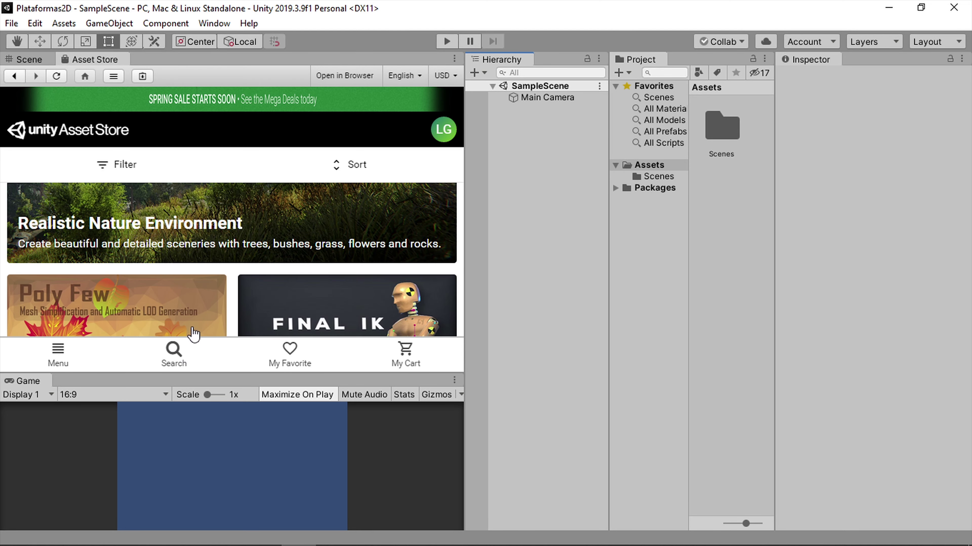
{"action": "left_click", "coordinate": [182, 353]}
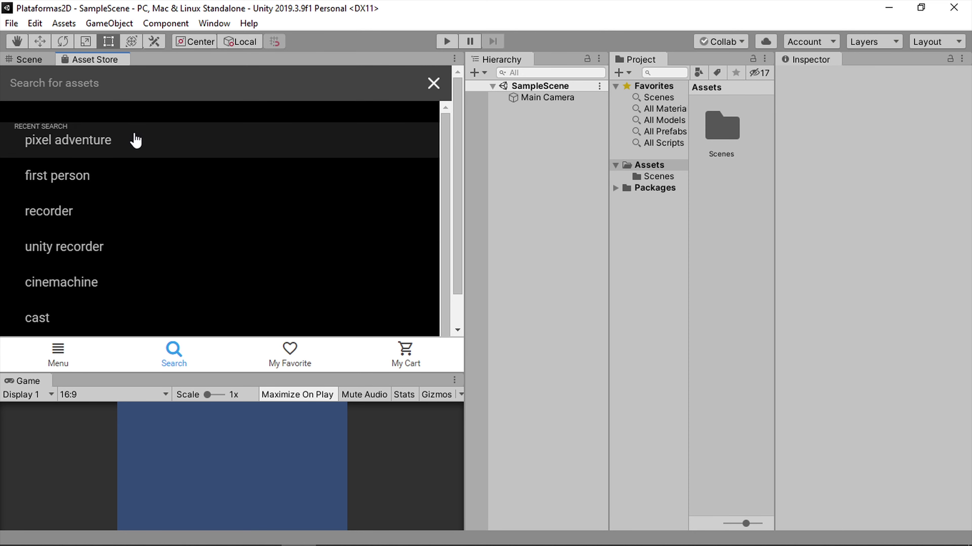
{"action": "left_click", "coordinate": [133, 146]}
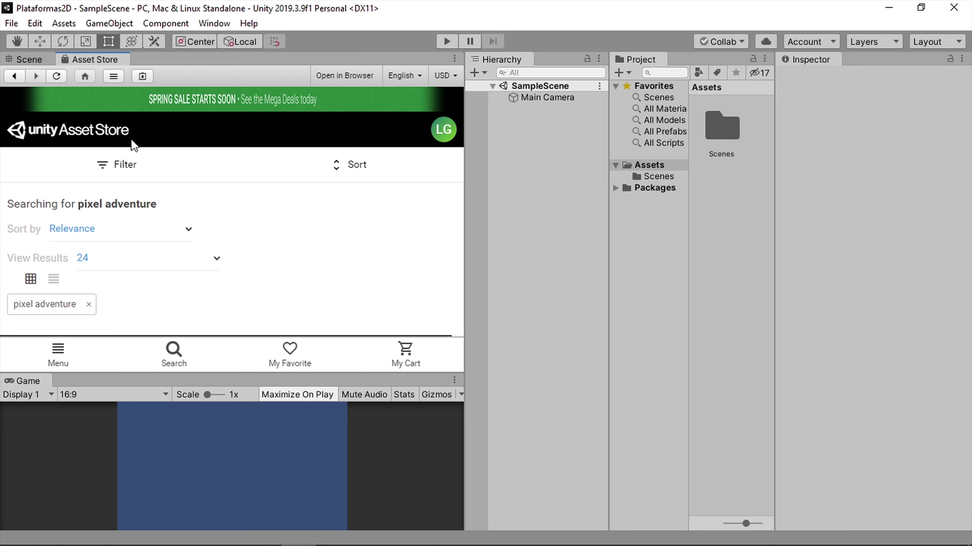
{"action": "scroll", "coordinate": [249, 197], "scroll_direction": "down", "scroll_amount": 3}
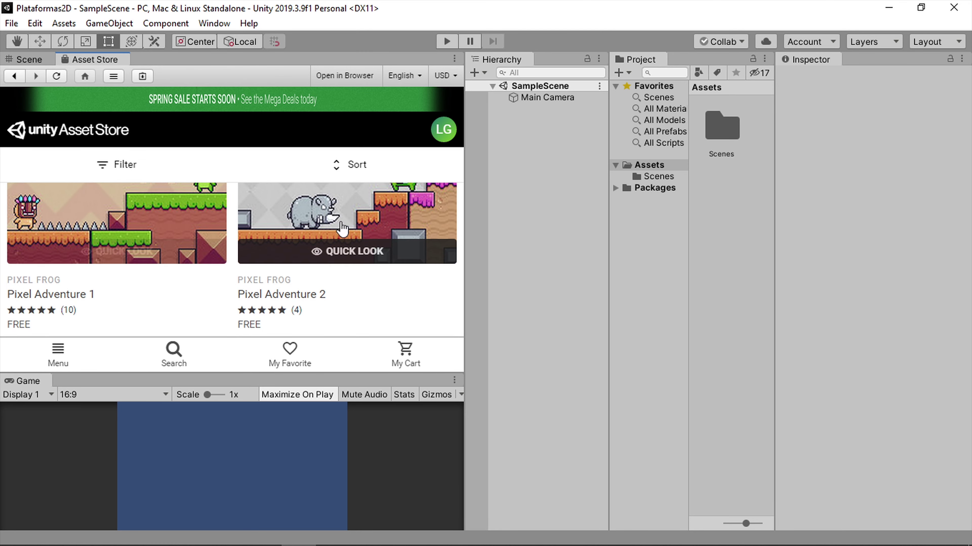
{"action": "scroll", "coordinate": [318, 285], "scroll_direction": "up", "scroll_amount": 2}
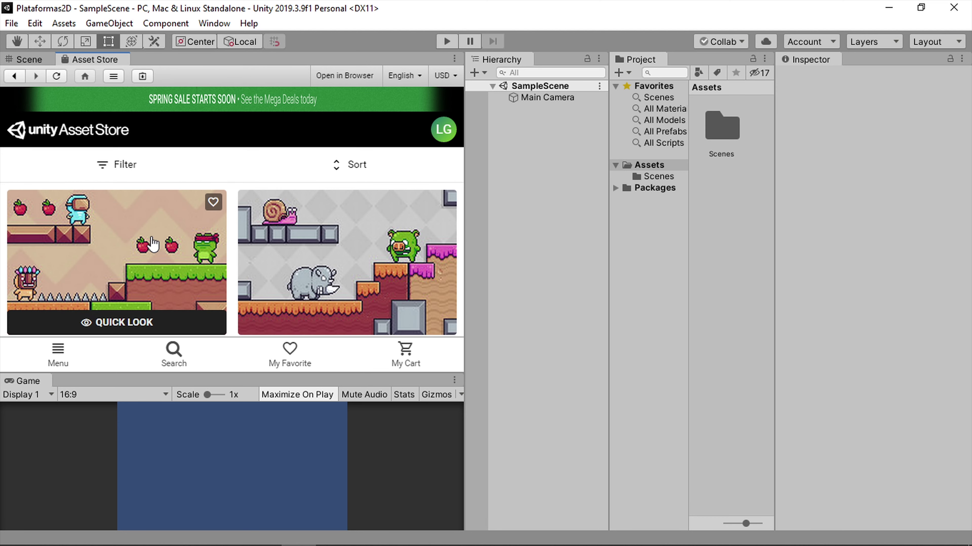
Open the Pixel Adventure 1 product page and page through four preview screenshots.
{"action": "left_click", "coordinate": [111, 216]}
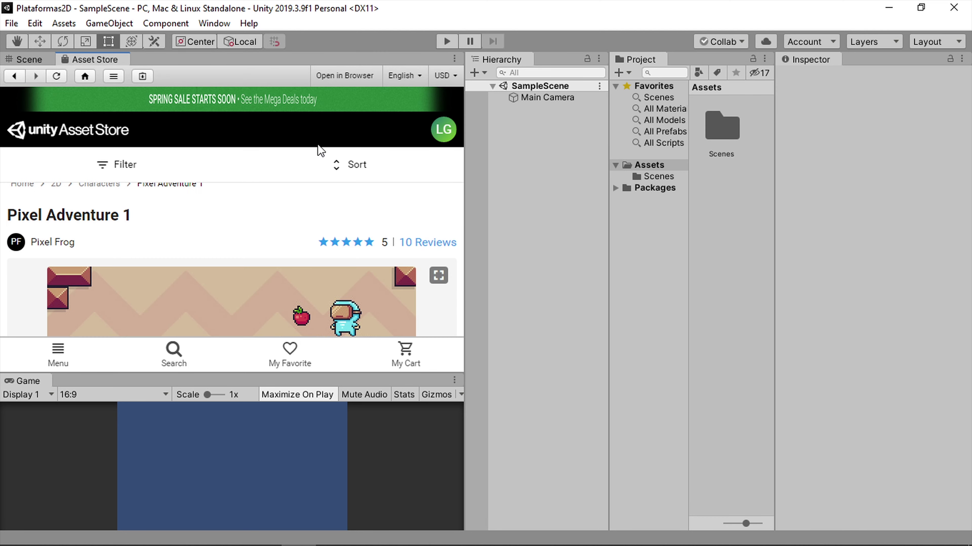
{"action": "scroll", "coordinate": [304, 220], "scroll_direction": "down", "scroll_amount": 3}
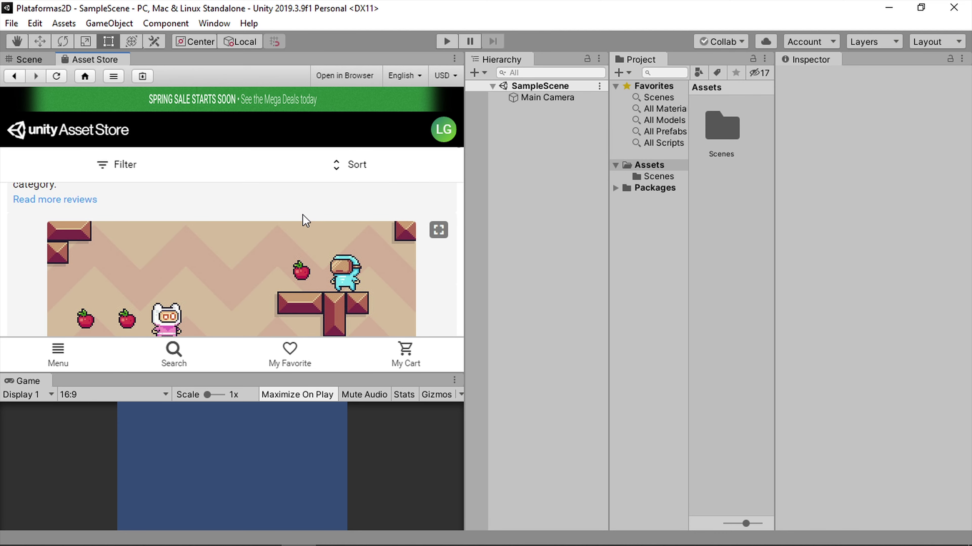
{"action": "scroll", "coordinate": [303, 218], "scroll_direction": "down", "scroll_amount": 2}
{"action": "scroll", "coordinate": [294, 237], "scroll_direction": "down", "scroll_amount": 2}
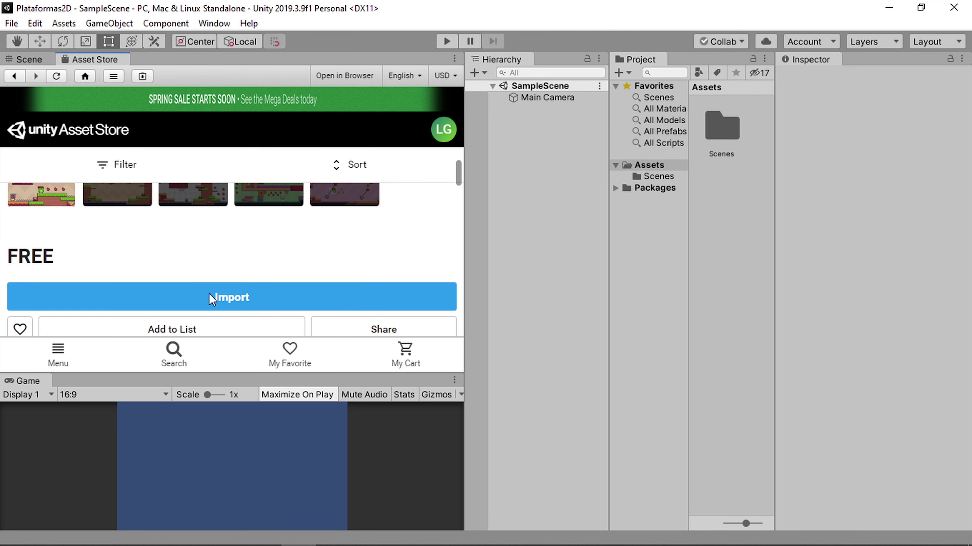
{"action": "scroll", "coordinate": [230, 271], "scroll_direction": "up", "scroll_amount": 3}
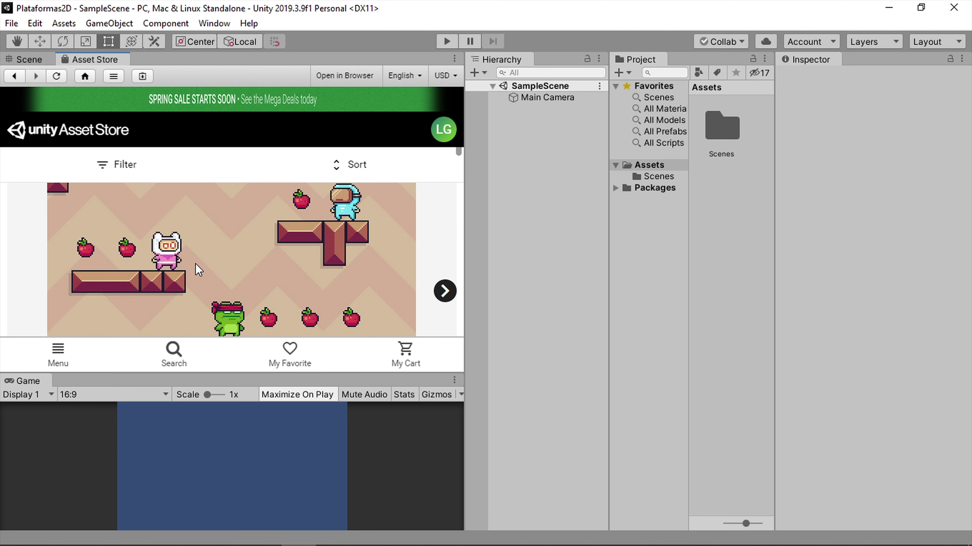
{"action": "left_click", "coordinate": [445, 293]}
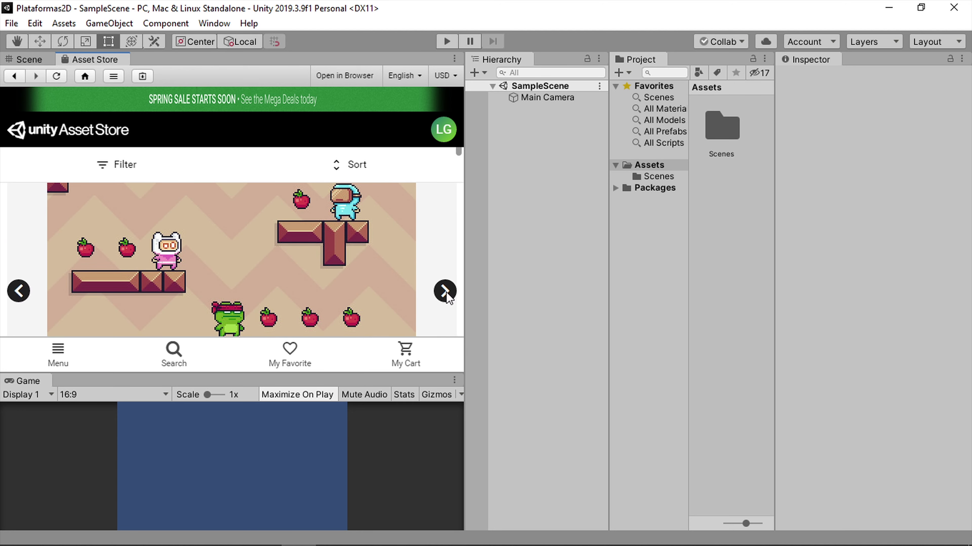
{"action": "left_click", "coordinate": [446, 293]}
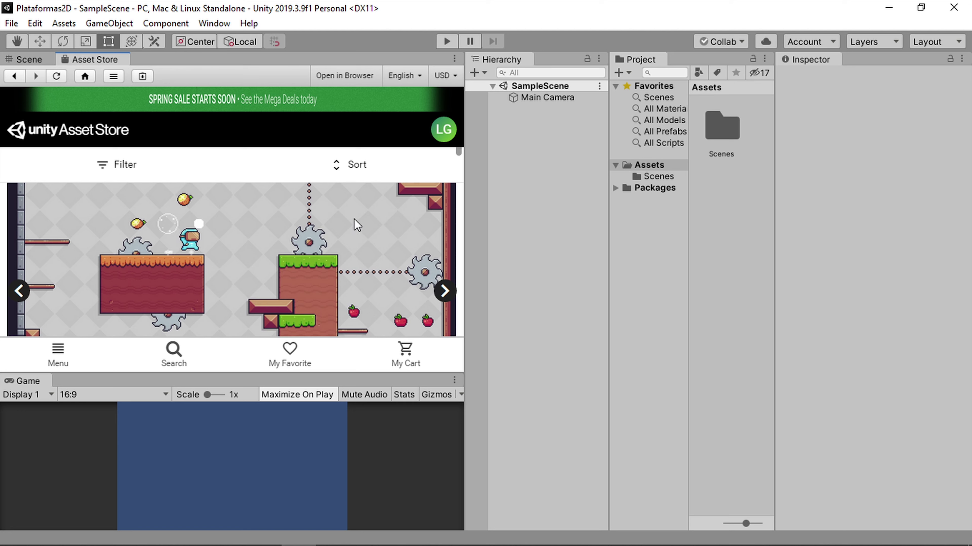
{"action": "left_click", "coordinate": [444, 294]}
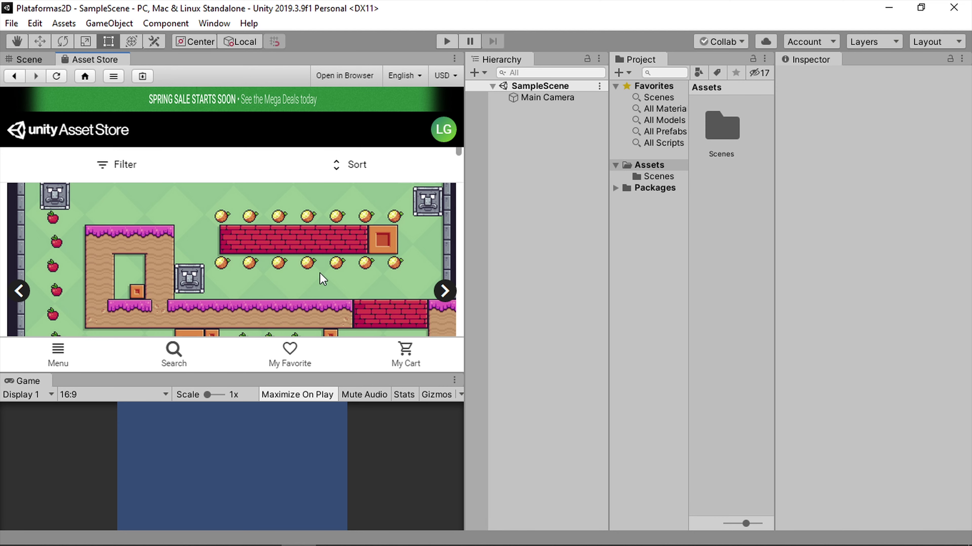
{"action": "left_click", "coordinate": [445, 292]}
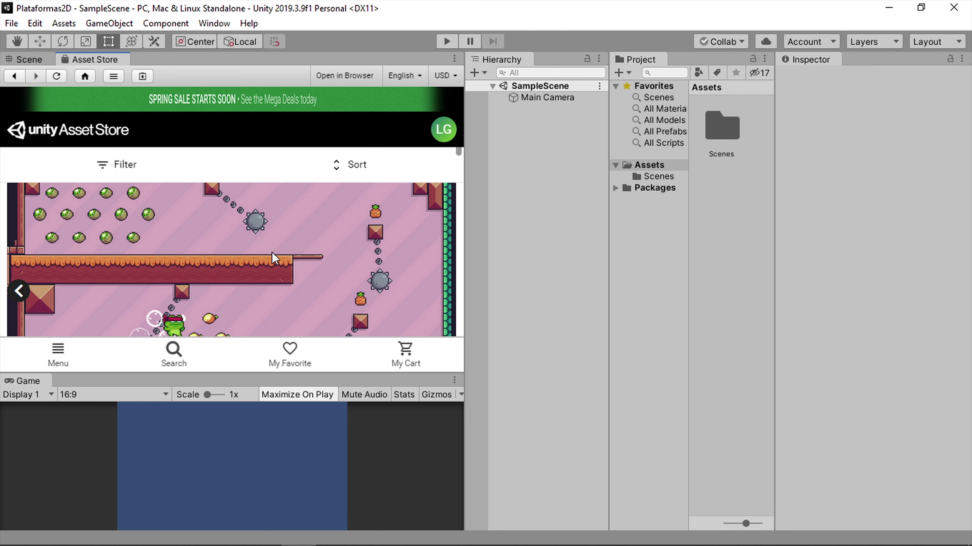
Scroll down the product page and start importing the free Pixel Adventure package.
{"action": "scroll", "coordinate": [292, 242], "scroll_direction": "down", "scroll_amount": 3}
{"action": "scroll", "coordinate": [293, 240], "scroll_direction": "down", "scroll_amount": 2}
{"action": "scroll", "coordinate": [293, 240], "scroll_direction": "down", "scroll_amount": 3}
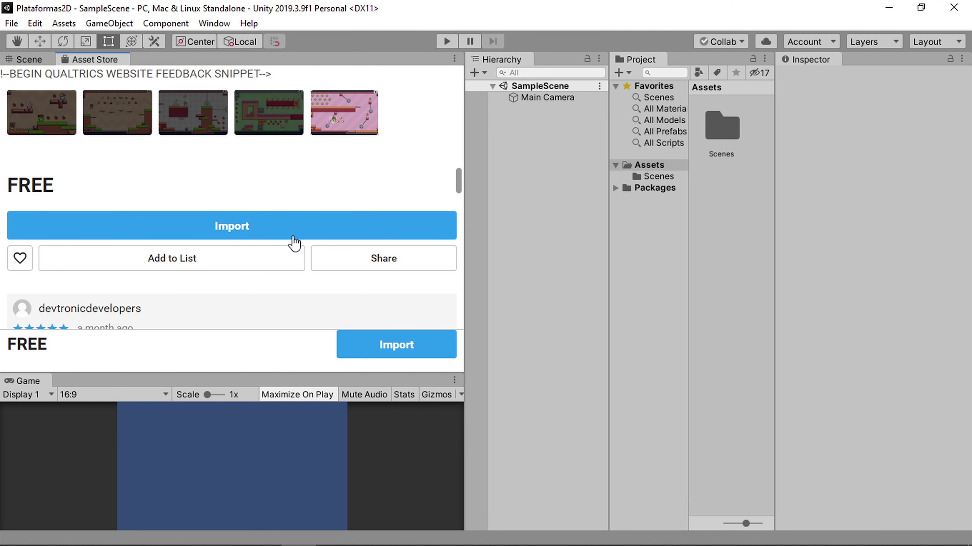
{"action": "left_click", "coordinate": [257, 234]}
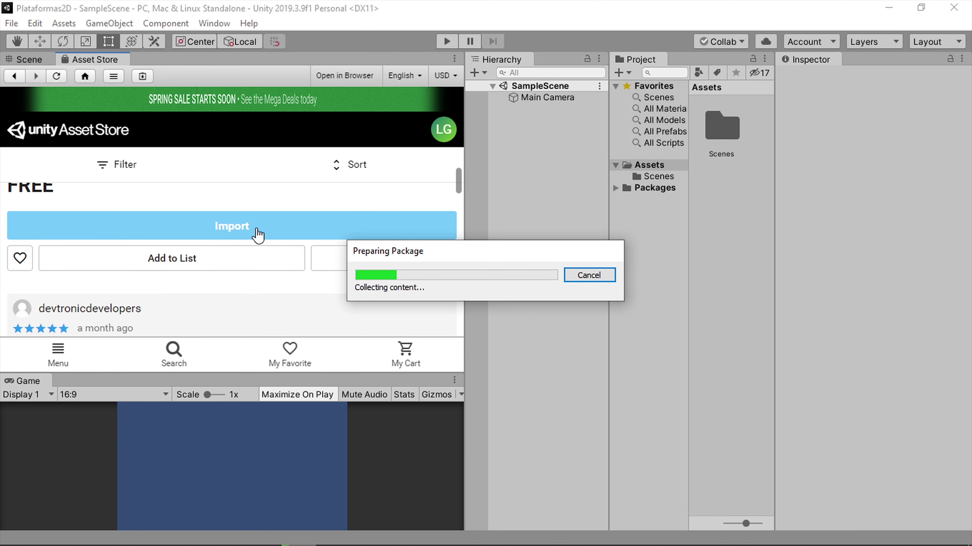
Import all files of the Pixel Adventure 1 package into the project's Assets.
{"action": "scroll", "coordinate": [459, 183], "scroll_direction": "down", "scroll_amount": 10}
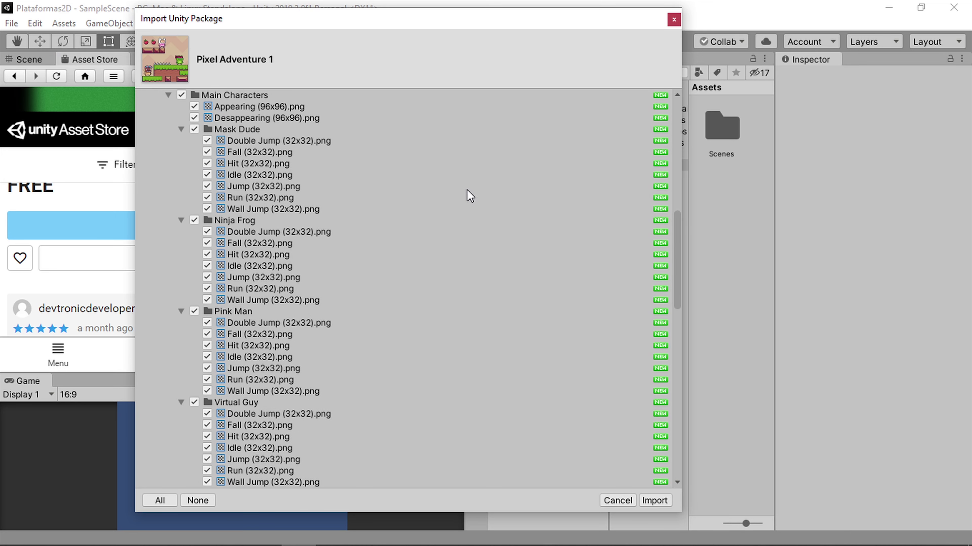
{"action": "scroll", "coordinate": [467, 189], "scroll_direction": "down", "scroll_amount": 10}
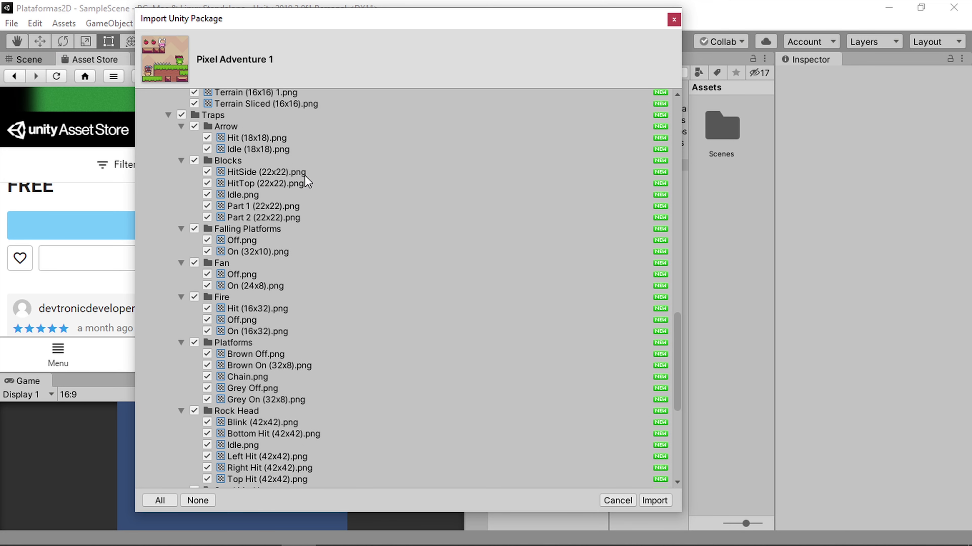
{"action": "left_click", "coordinate": [659, 503]}
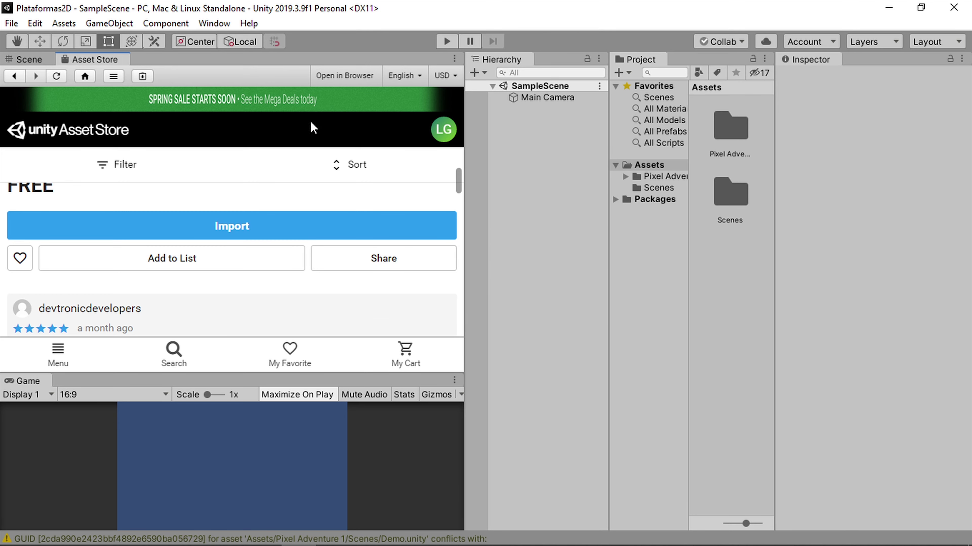
Restore the Scene view, expand Pixel Adventure 1 > Assets, and widen the Project panel.
{"action": "left_click", "coordinate": [30, 61]}
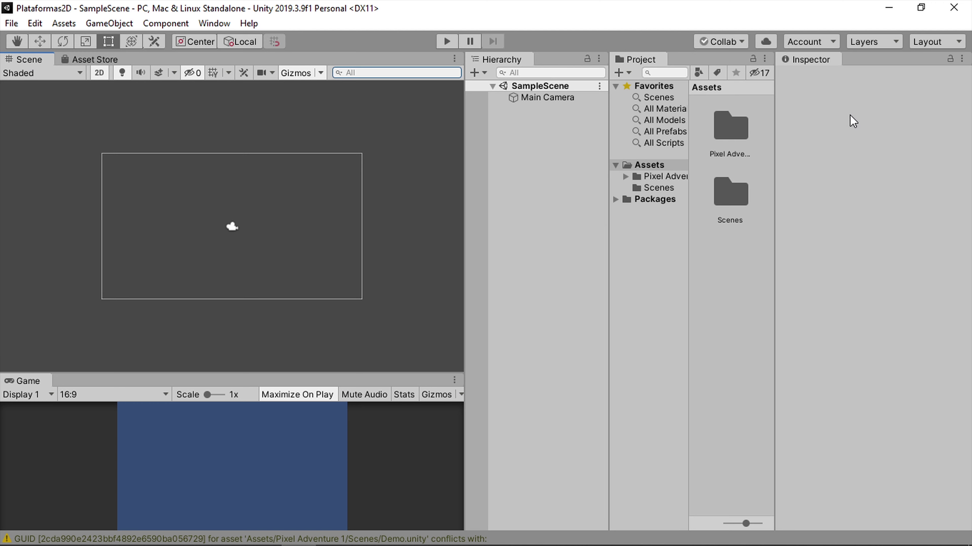
{"action": "left_click", "coordinate": [626, 176]}
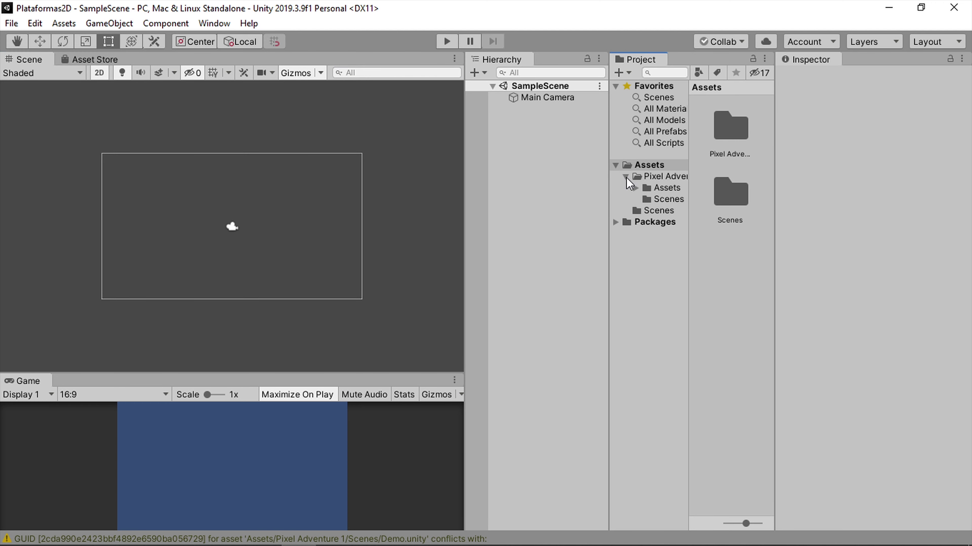
{"action": "left_click", "coordinate": [635, 189]}
{"action": "left_click", "coordinate": [671, 200]}
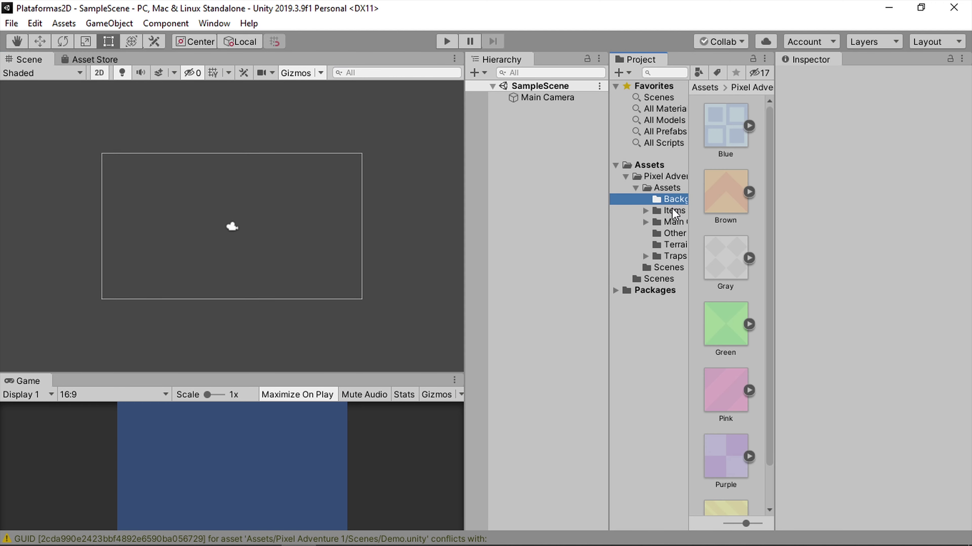
{"action": "left_click_drag", "start_coordinate": [608, 184], "coordinate": [547, 190]}
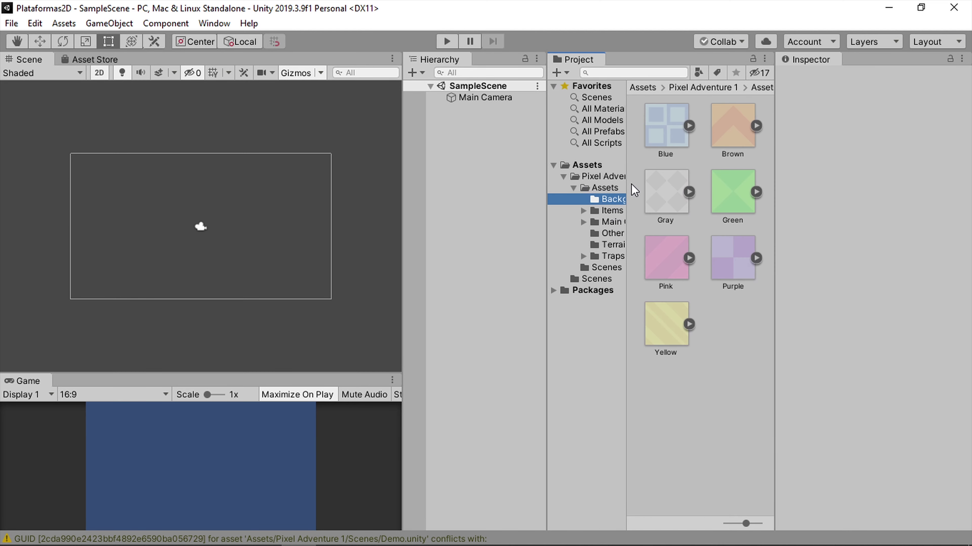
{"action": "left_click_drag", "start_coordinate": [626, 183], "coordinate": [671, 183]}
Open Items > Fruits and expand the Apple sprite sheet to view its frames.
{"action": "left_click", "coordinate": [589, 213]}
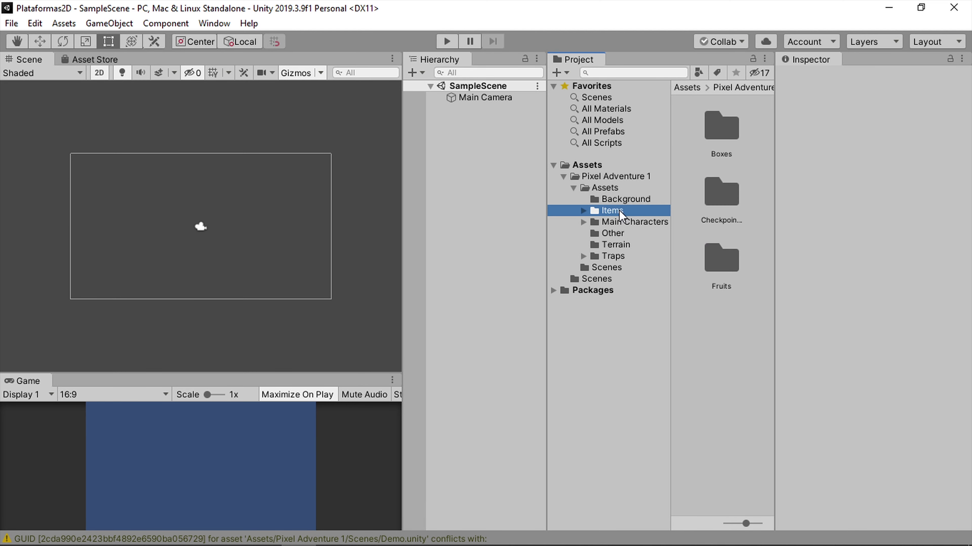
{"action": "left_click", "coordinate": [584, 211]}
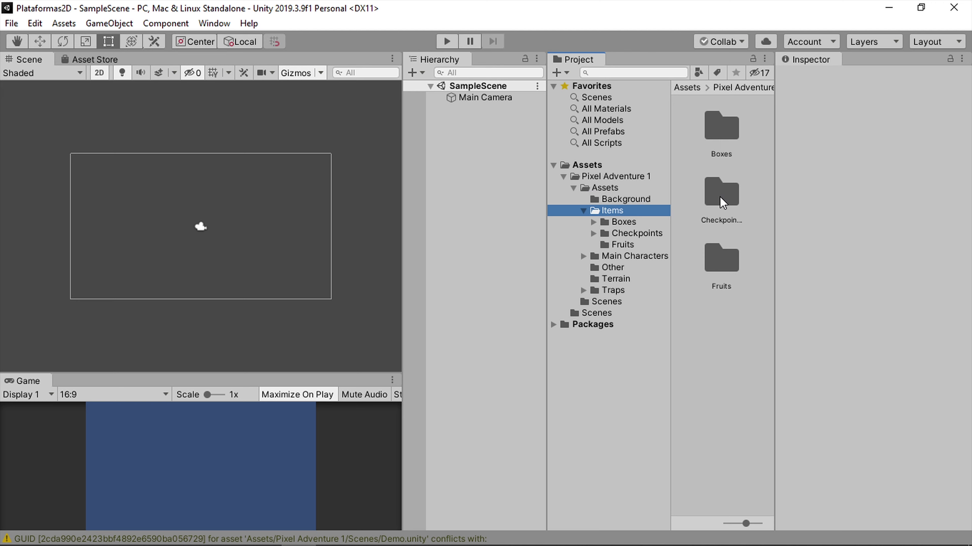
{"action": "double_click", "coordinate": [716, 281]}
{"action": "scroll", "coordinate": [731, 143], "scroll_direction": "down", "scroll_amount": 3}
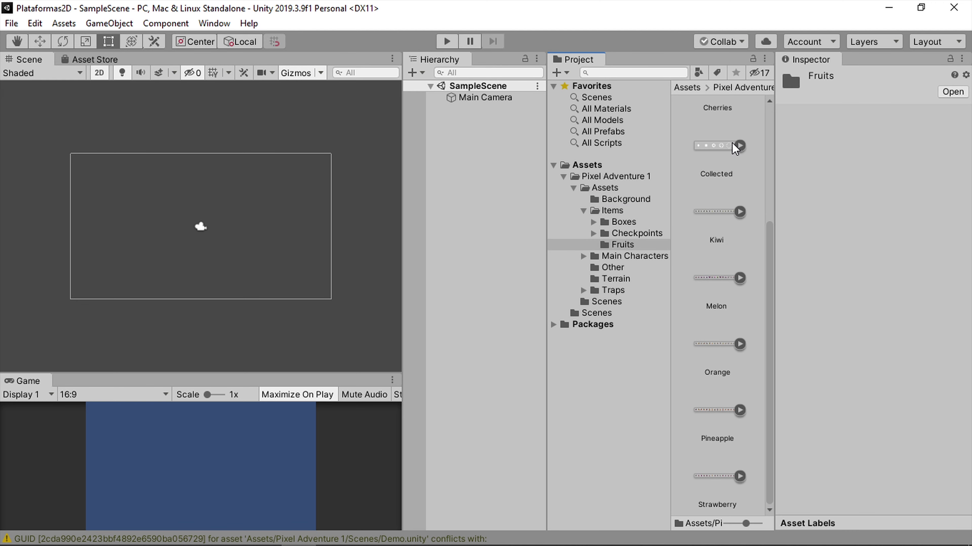
{"action": "scroll", "coordinate": [731, 143], "scroll_direction": "up", "scroll_amount": 3}
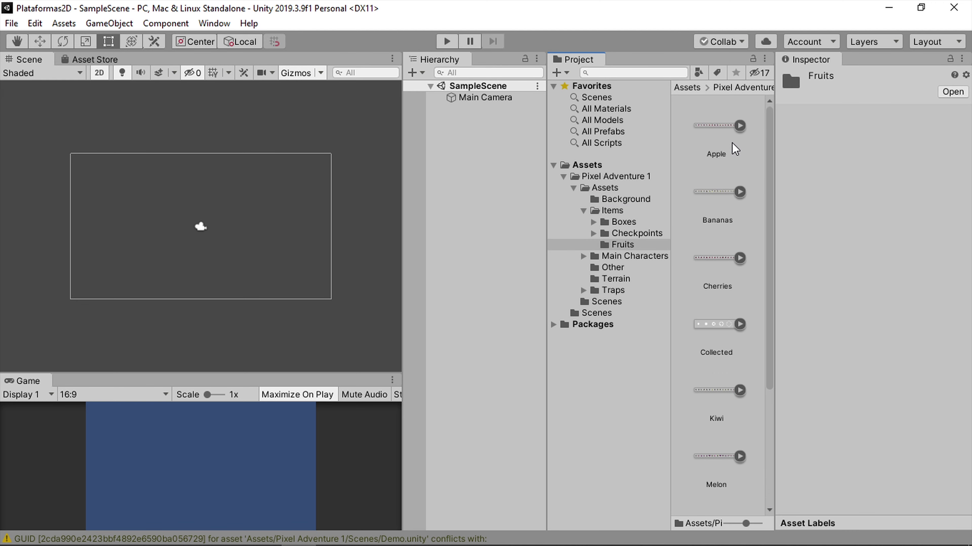
{"action": "left_click", "coordinate": [740, 127]}
{"action": "left_click", "coordinate": [740, 126]}
{"action": "left_click", "coordinate": [740, 125]}
{"action": "scroll", "coordinate": [719, 182], "scroll_direction": "down", "scroll_amount": 5}
{"action": "scroll", "coordinate": [719, 183], "scroll_direction": "up", "scroll_amount": 5}
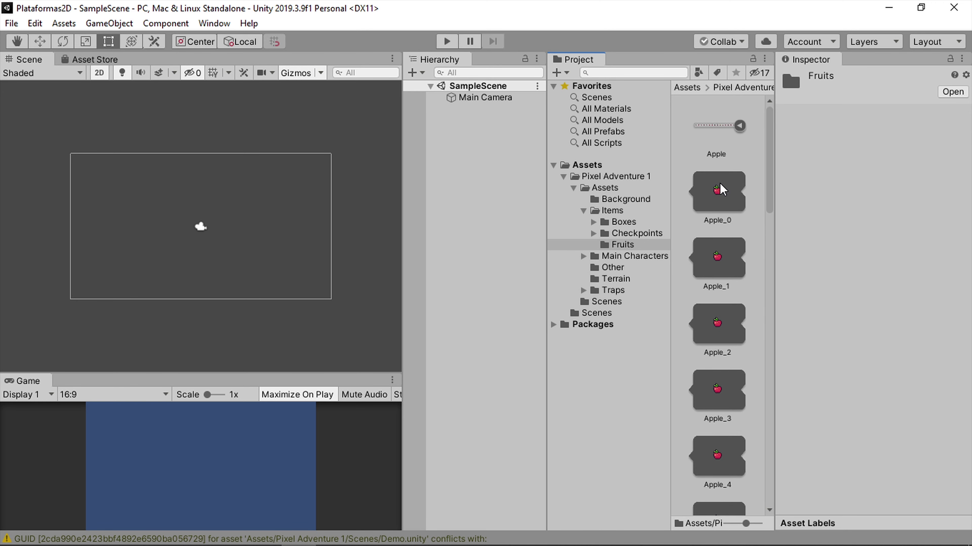
{"action": "left_click", "coordinate": [740, 125]}
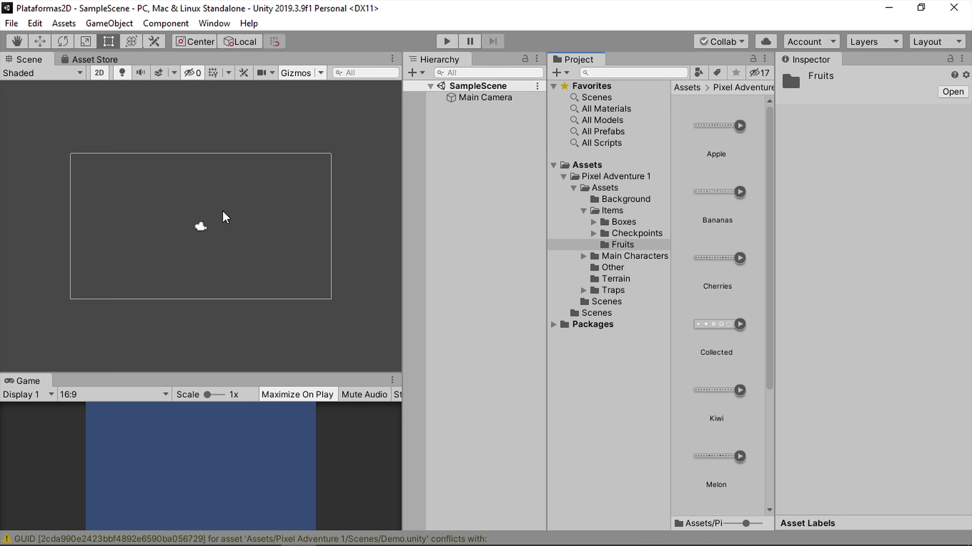
Browse the Main Characters folders: Mask Dude, Ninja Frog, Pink Man and Virtual Guy.
{"action": "left_click", "coordinate": [612, 257]}
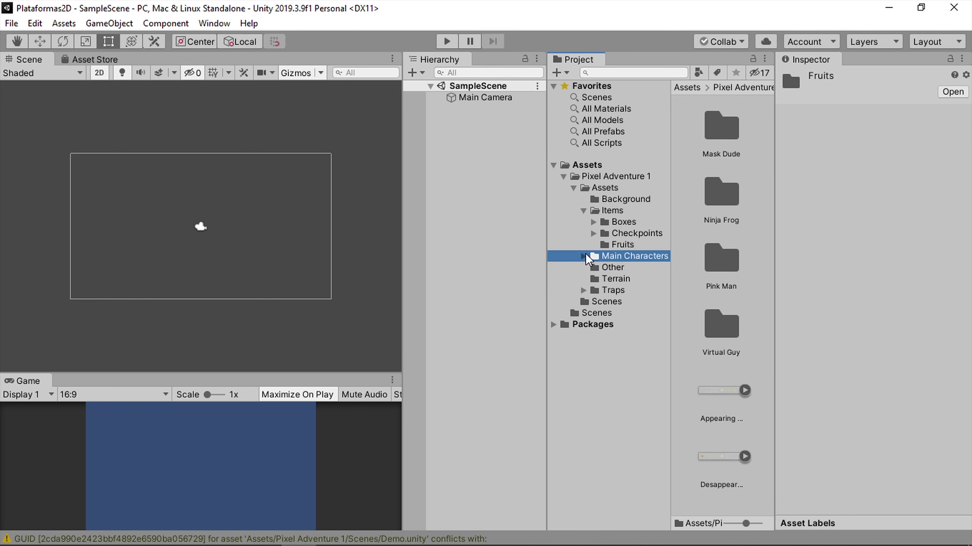
{"action": "double_click", "coordinate": [721, 130]}
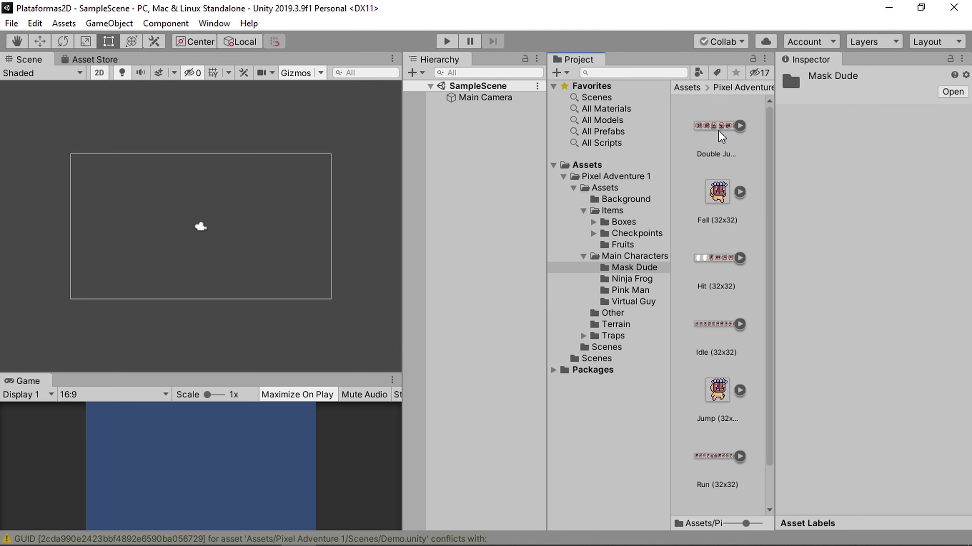
{"action": "left_click", "coordinate": [719, 193]}
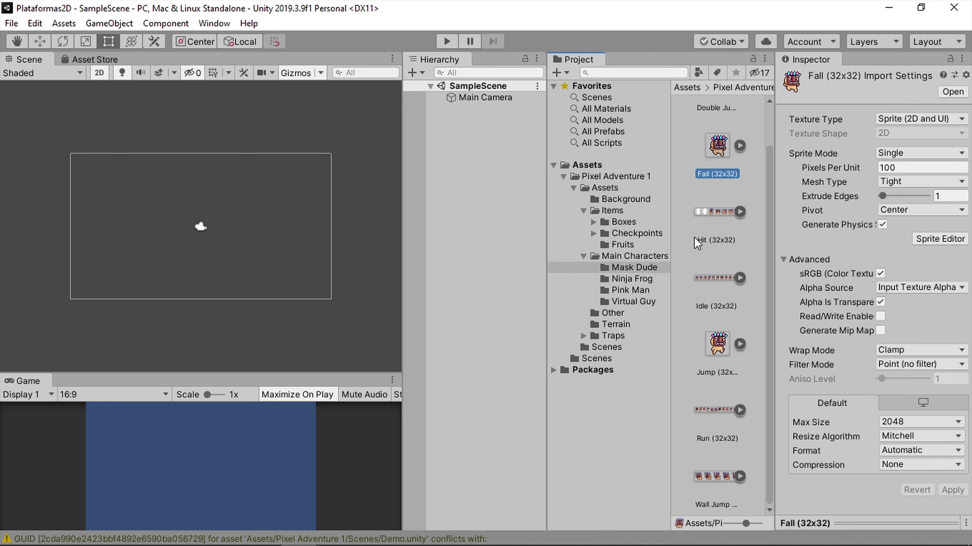
{"action": "left_click", "coordinate": [614, 279]}
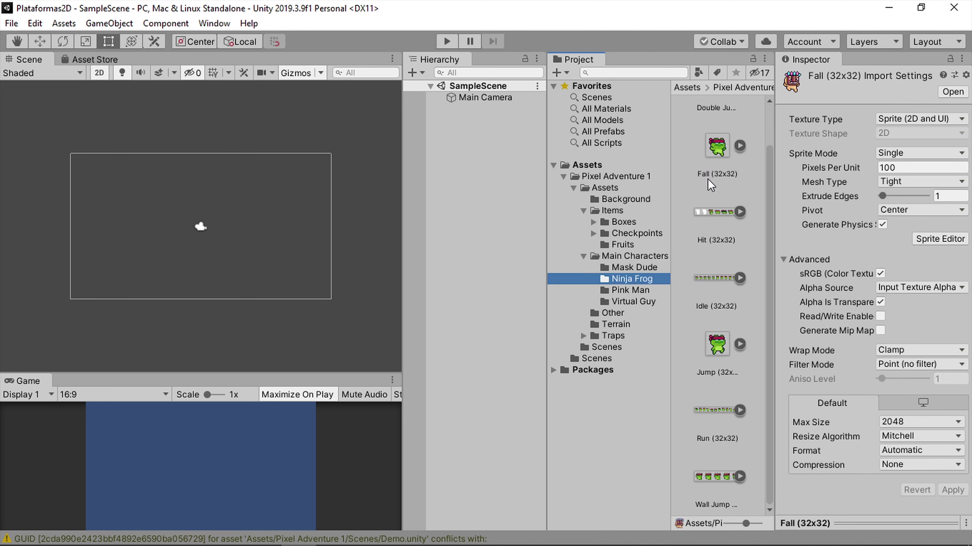
{"action": "left_click", "coordinate": [619, 287]}
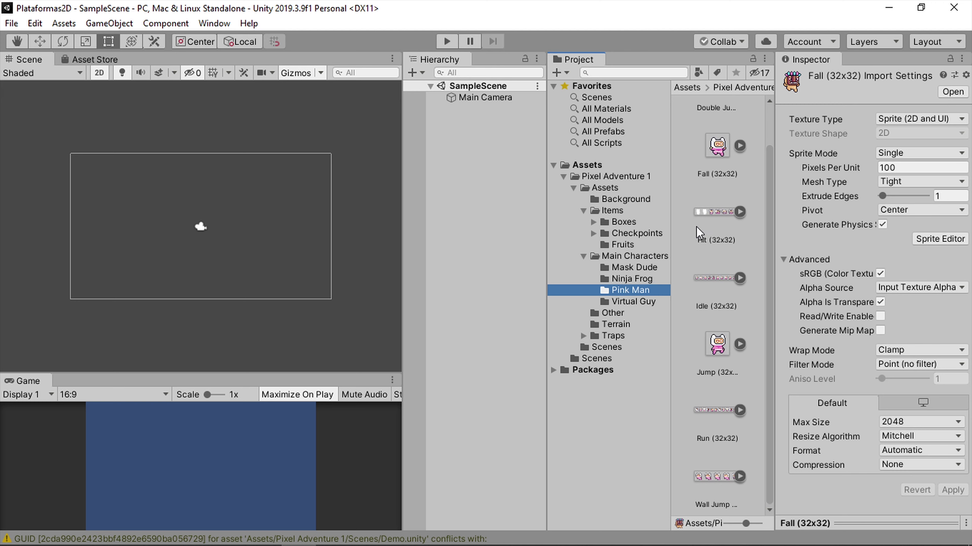
{"action": "left_click", "coordinate": [631, 301]}
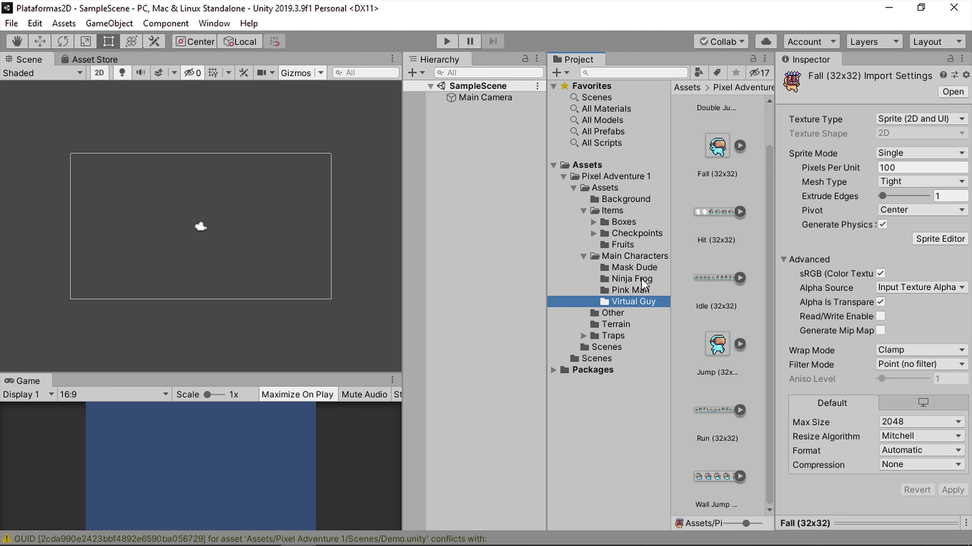
{"action": "left_click", "coordinate": [616, 280]}
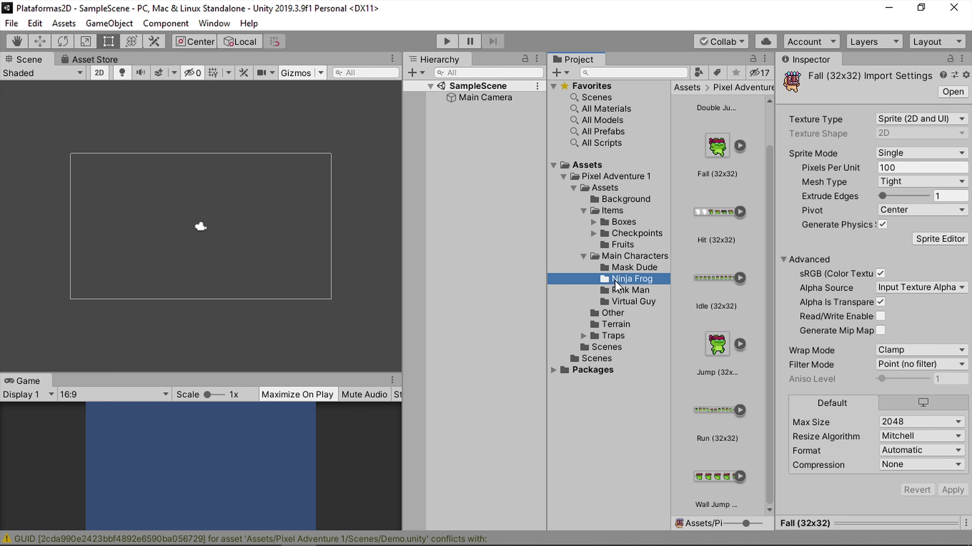
{"action": "left_click", "coordinate": [618, 268]}
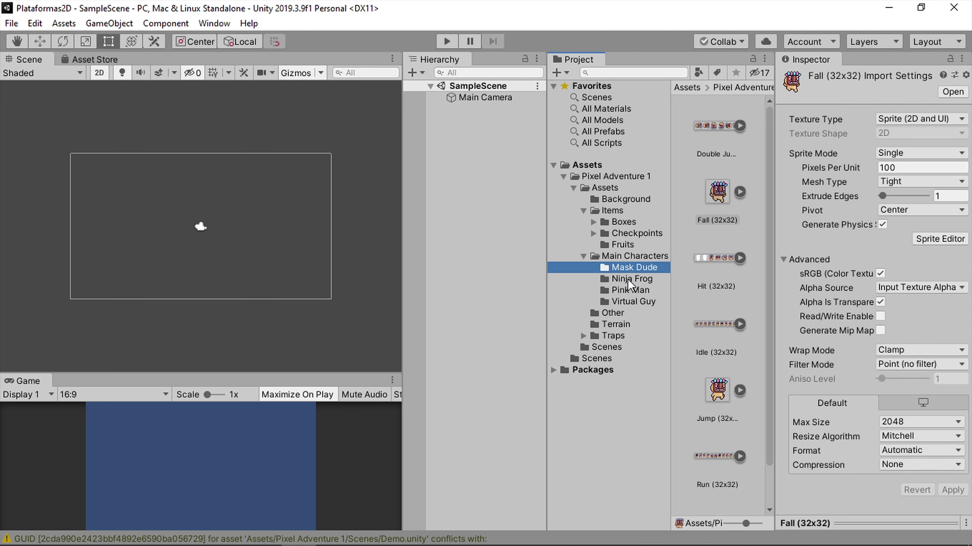
In Ninja Frog, select Idle (32x32) and expand it into its frame sprites.
{"action": "left_click", "coordinate": [628, 279]}
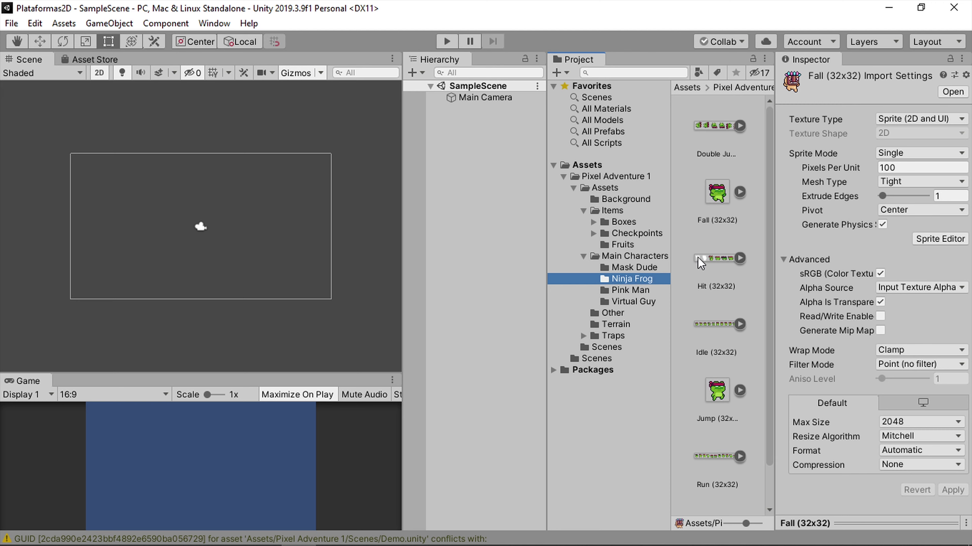
{"action": "scroll", "coordinate": [734, 336], "scroll_direction": "down", "scroll_amount": 1}
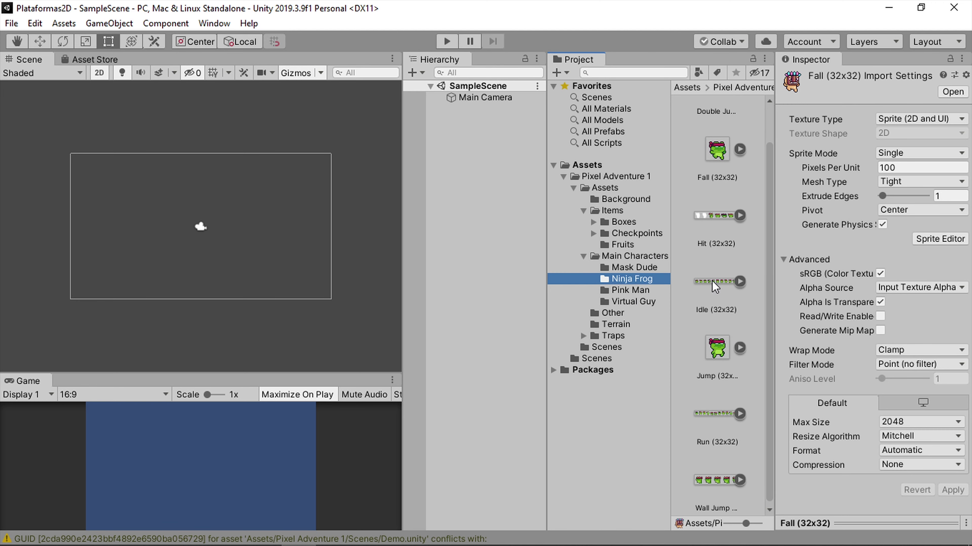
{"action": "left_click", "coordinate": [715, 285]}
{"action": "left_click", "coordinate": [739, 281]}
{"action": "scroll", "coordinate": [727, 306], "scroll_direction": "up", "scroll_amount": 1}
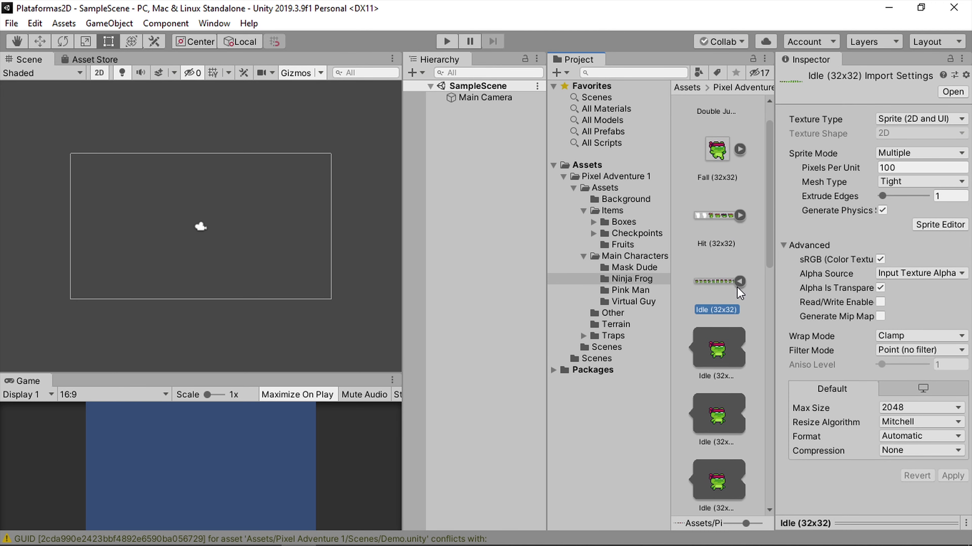
Drag Ninja Frog's Idle (32x32) sheet into the scene and save its clip as FrogAnimation.
{"action": "left_click", "coordinate": [736, 321]}
{"action": "left_click_drag", "start_coordinate": [726, 329], "coordinate": [196, 228]}
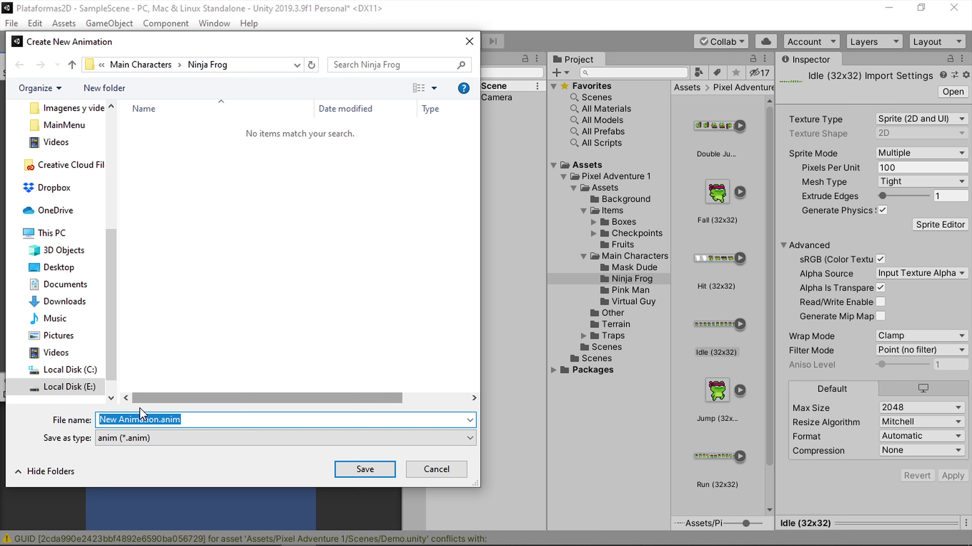
{"action": "left_click", "coordinate": [135, 420]}
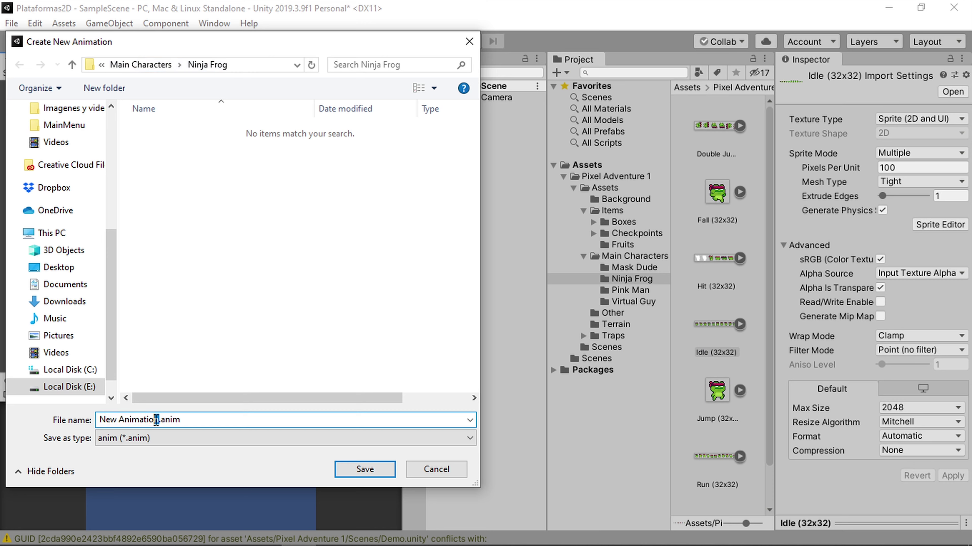
{"action": "left_click_drag", "start_coordinate": [156, 419], "coordinate": [90, 409]}
{"action": "type", "text": "FrogAn"}
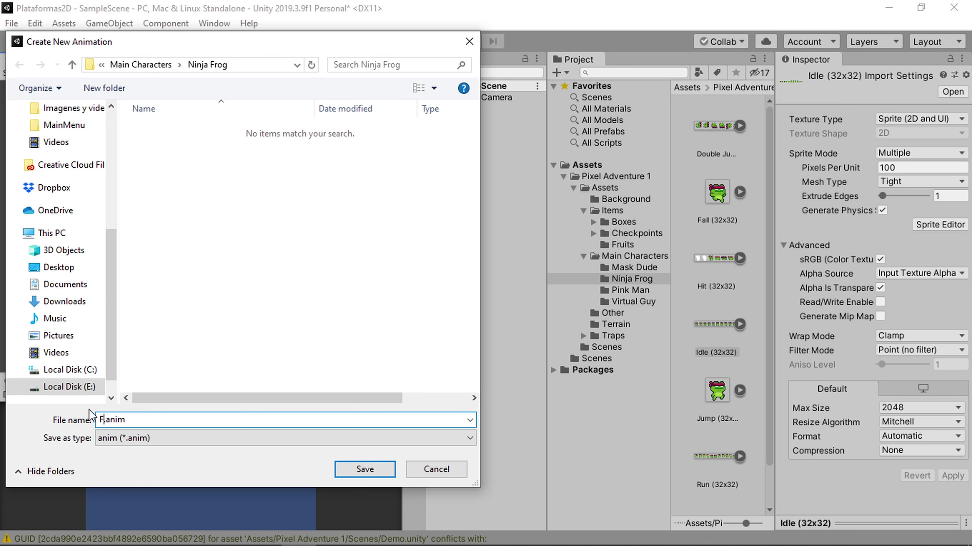
{"action": "type", "text": "imati"}
{"action": "type", "text": "on"}
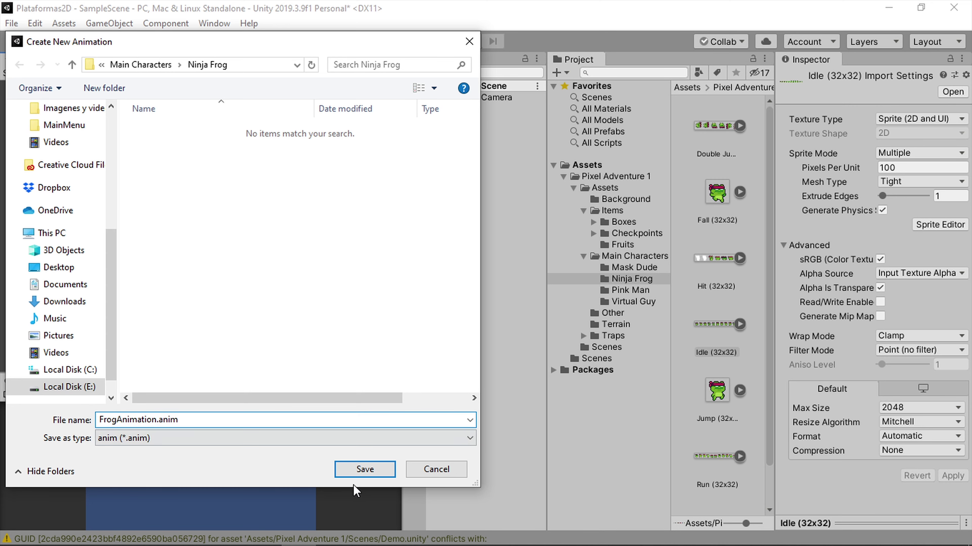
{"action": "left_click", "coordinate": [362, 474]}
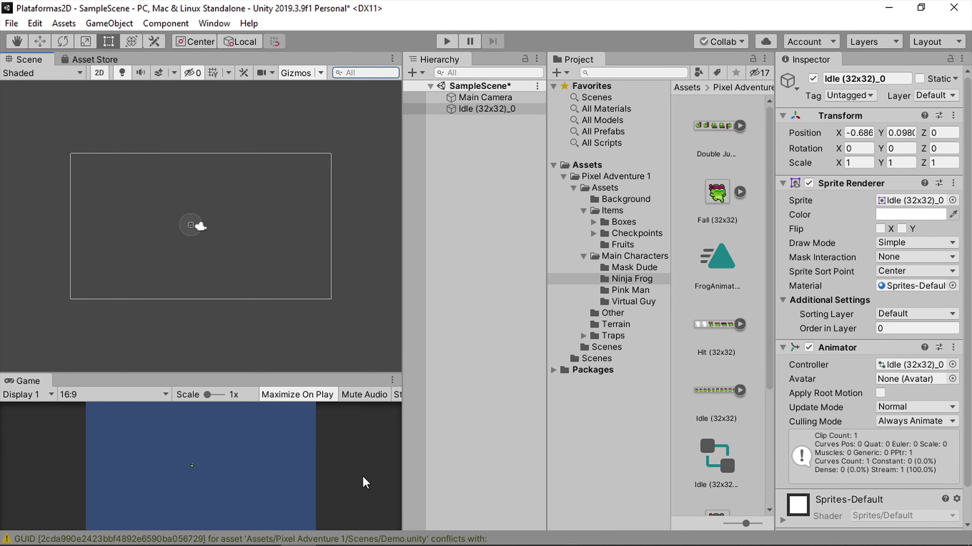
Inspect the FrogAnimation clip and Idle (32x32) animator controller, then clear the selection.
{"action": "left_click", "coordinate": [715, 268]}
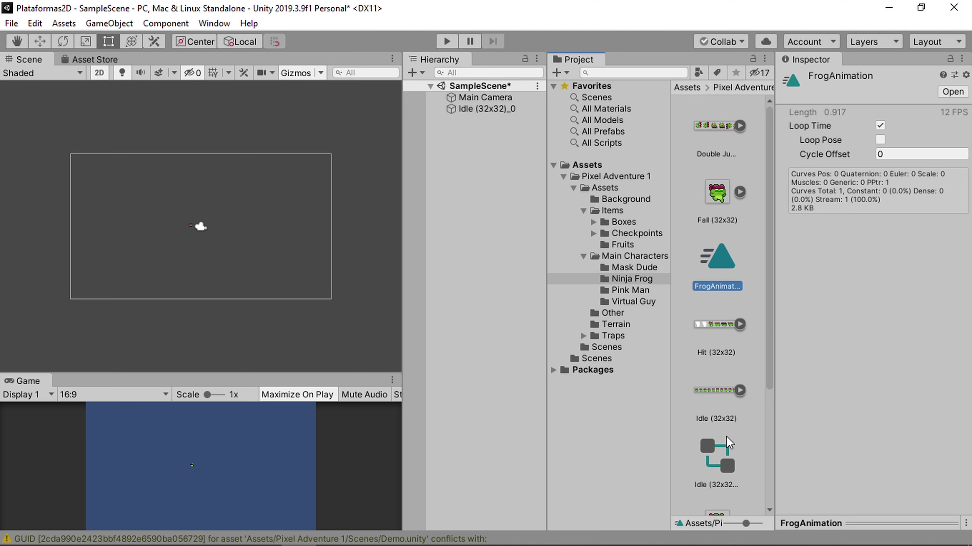
{"action": "left_click", "coordinate": [721, 452]}
{"action": "scroll", "coordinate": [710, 242], "scroll_direction": "down", "scroll_amount": 5}
{"action": "scroll", "coordinate": [710, 242], "scroll_direction": "up", "scroll_amount": 5}
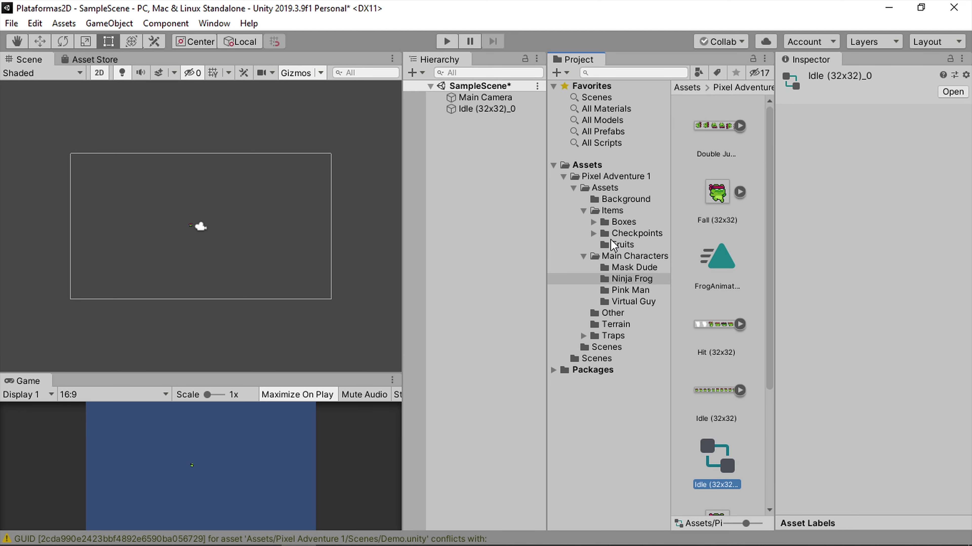
{"action": "left_click", "coordinate": [464, 229]}
{"action": "scroll", "coordinate": [183, 232], "scroll_direction": "up", "scroll_amount": 5}
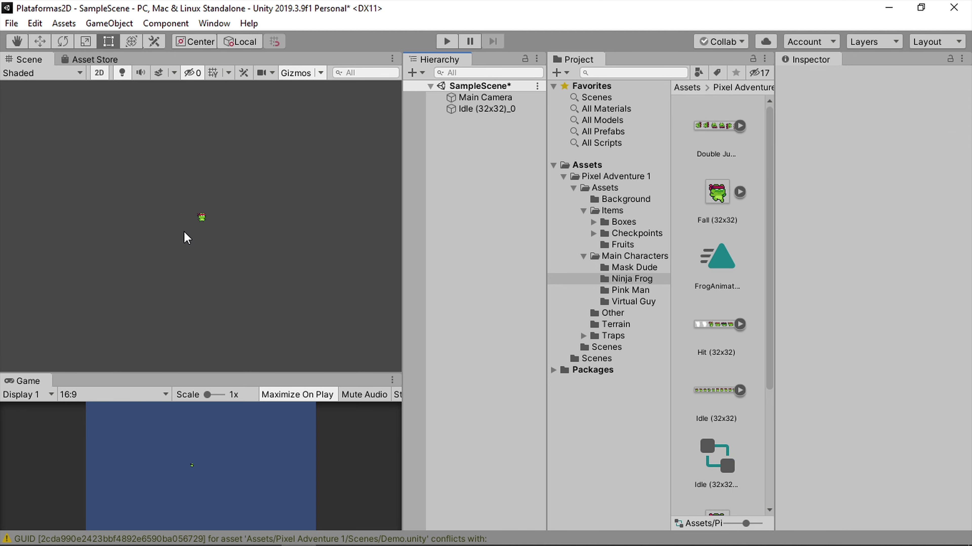
{"action": "scroll", "coordinate": [212, 218], "scroll_direction": "up", "scroll_amount": 3}
{"action": "scroll", "coordinate": [226, 168], "scroll_direction": "up", "scroll_amount": 2}
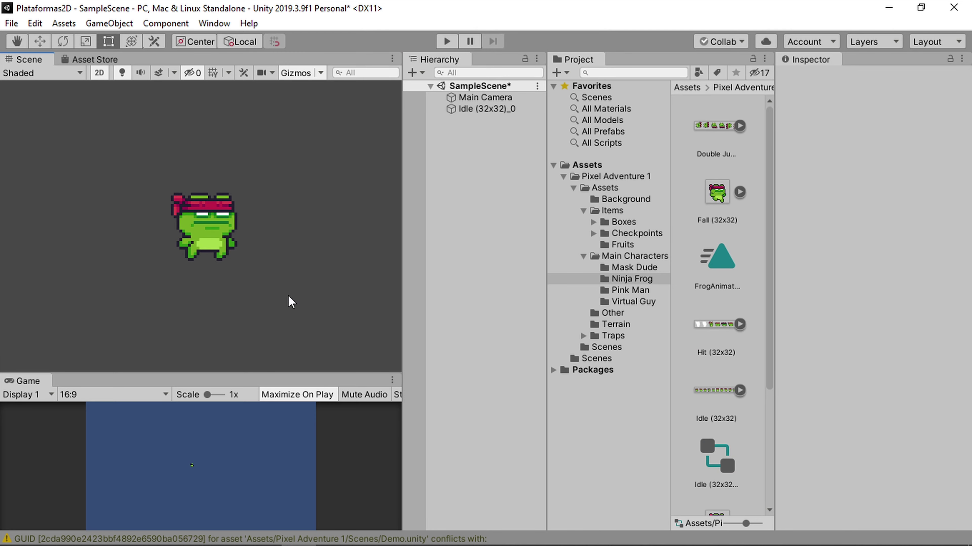
Play and stop the scene, enlarge the Game view, and select Main Camera.
{"action": "left_click", "coordinate": [446, 41]}
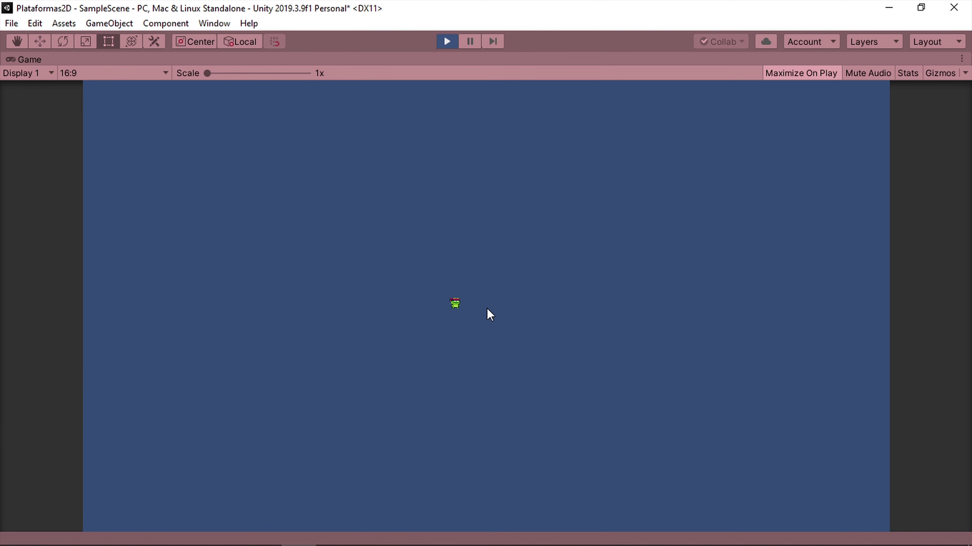
{"action": "left_click", "coordinate": [452, 45]}
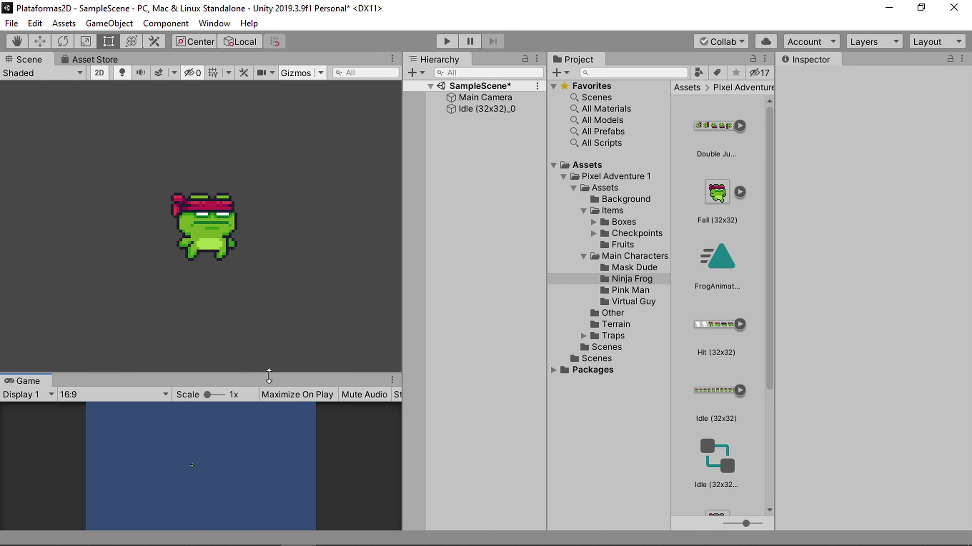
{"action": "left_click_drag", "start_coordinate": [269, 377], "coordinate": [271, 337]}
{"action": "scroll", "coordinate": [293, 146], "scroll_direction": "down", "scroll_amount": 2}
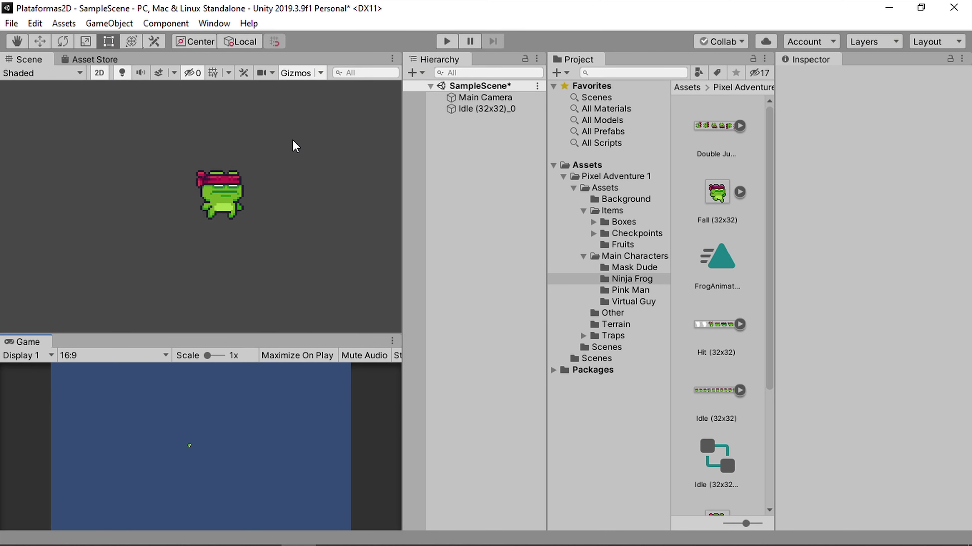
{"action": "left_click", "coordinate": [501, 99]}
Frame the Main Camera and set its Size to 1.5.
{"action": "key", "text": "f"}
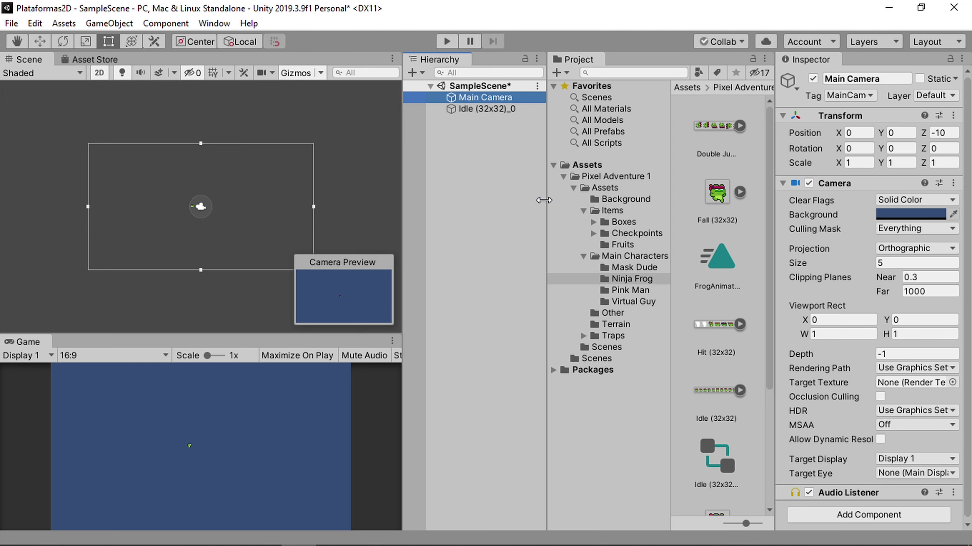
{"action": "left_click", "coordinate": [894, 263]}
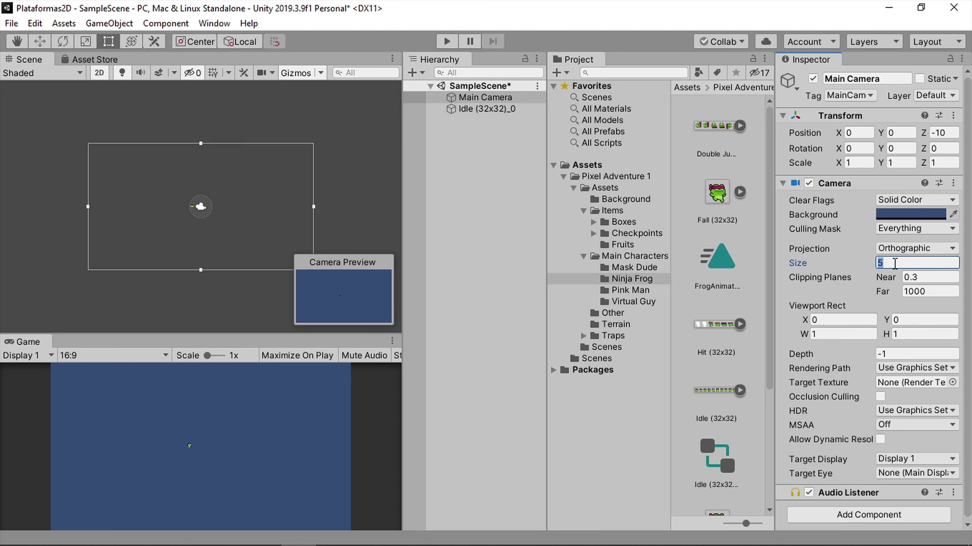
{"action": "type", "text": "1.5"}
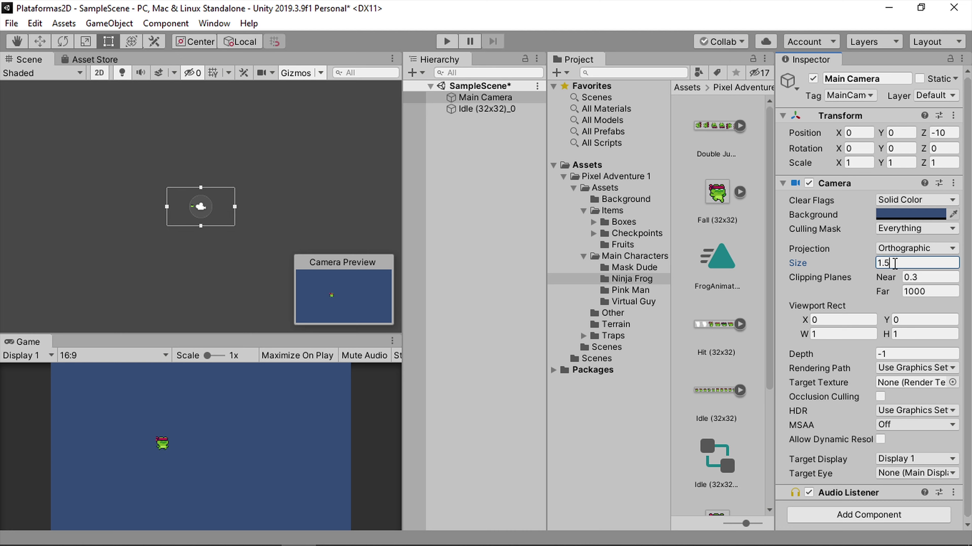
Resize the Game view and try a 4:3 aspect before keeping 16:9.
{"action": "left_click_drag", "start_coordinate": [299, 335], "coordinate": [300, 287]}
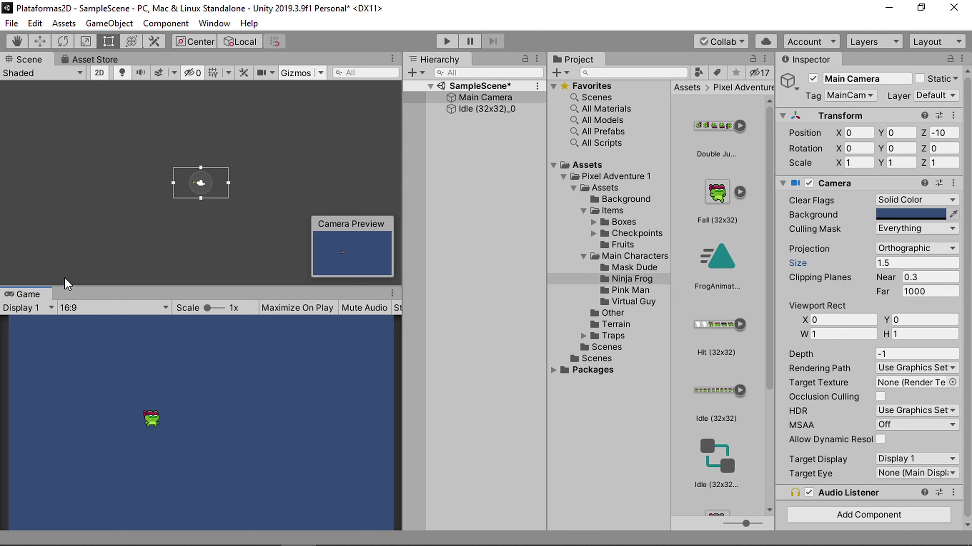
{"action": "left_click", "coordinate": [102, 311]}
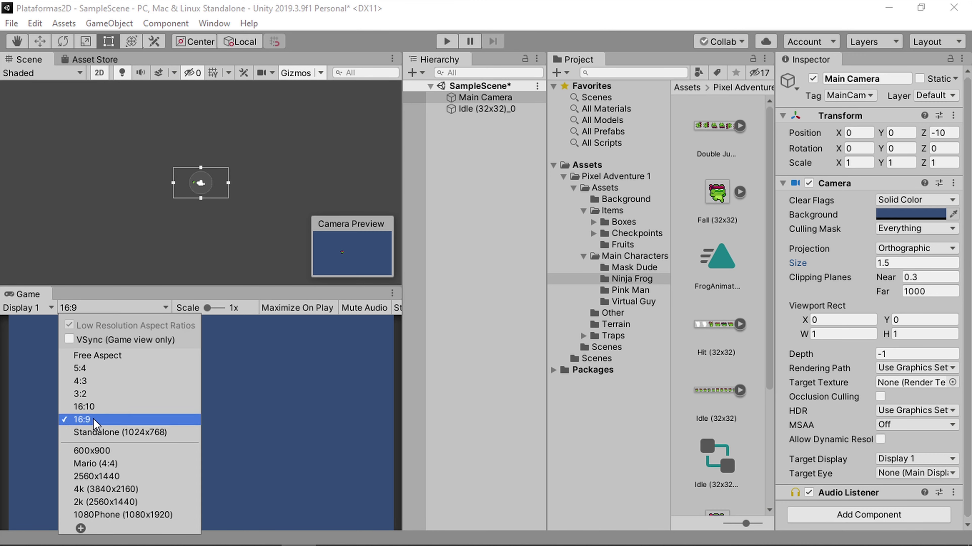
{"action": "left_click", "coordinate": [257, 370]}
{"action": "left_click_drag", "start_coordinate": [196, 288], "coordinate": [196, 318]}
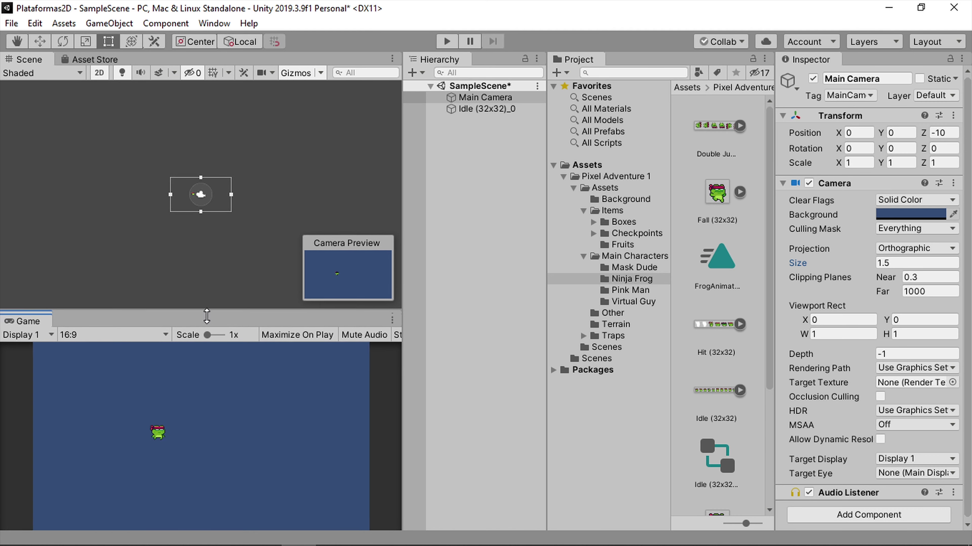
{"action": "left_click", "coordinate": [163, 338]}
{"action": "left_click", "coordinate": [108, 185]}
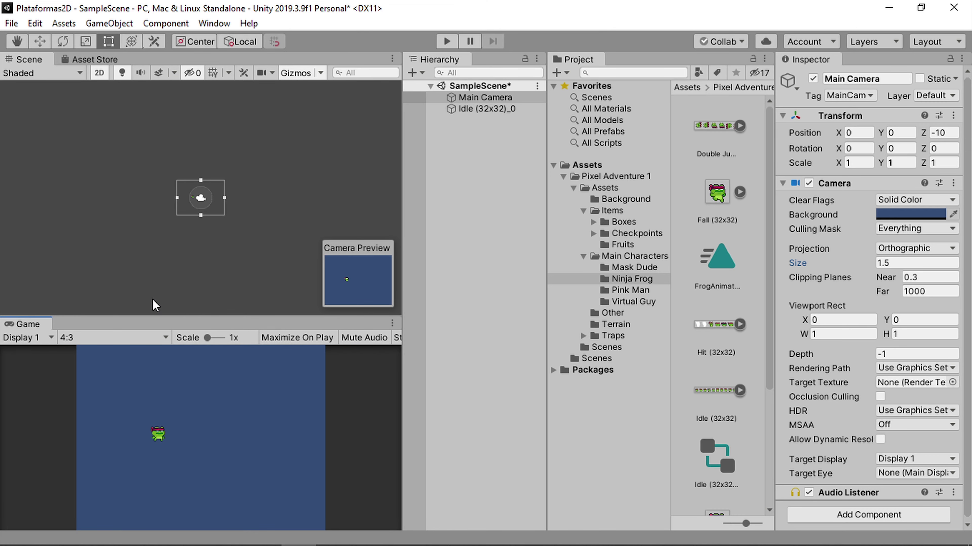
{"action": "left_click", "coordinate": [115, 338]}
{"action": "key", "text": "Escape"}
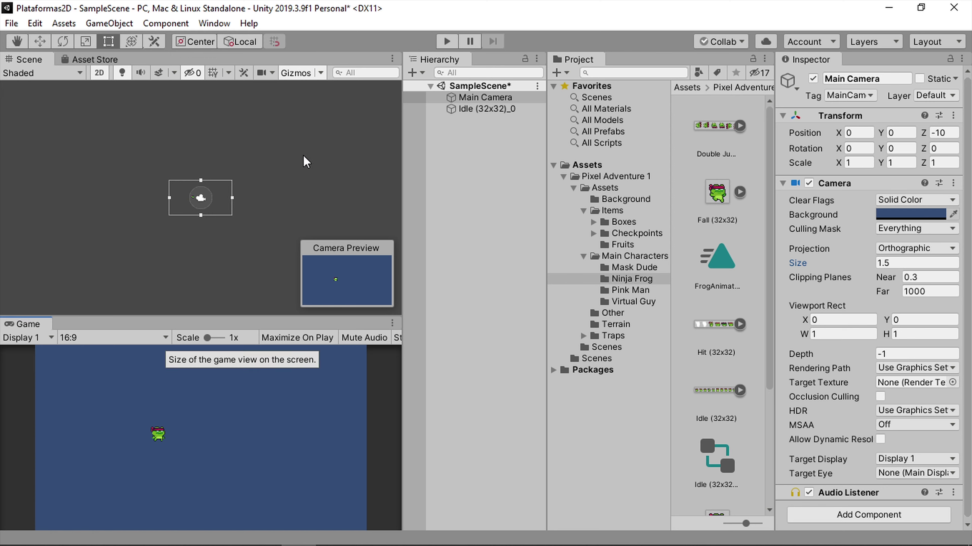
Open the Pixel Adventure Fruits folder in the Project panel.
{"action": "scroll", "coordinate": [209, 200], "scroll_direction": "up", "scroll_amount": 5}
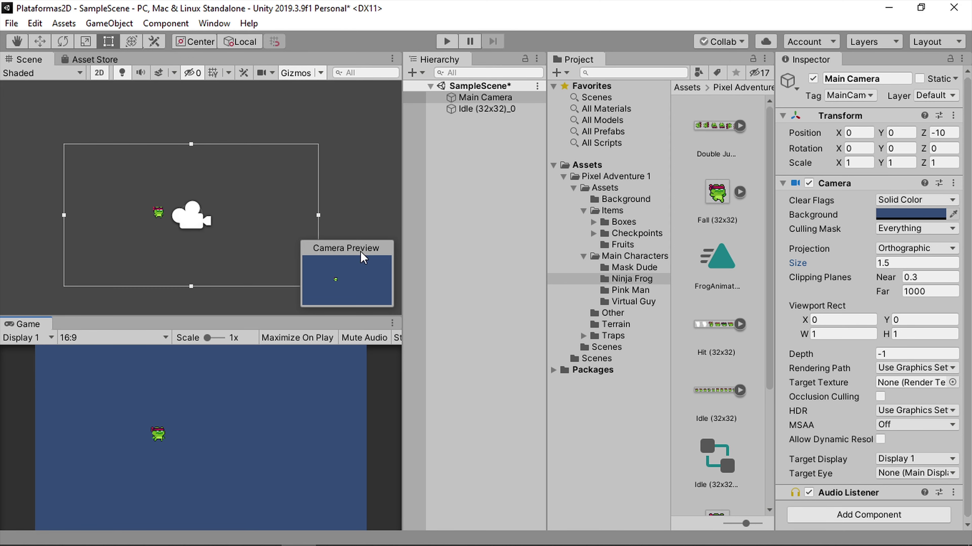
{"action": "scroll", "coordinate": [209, 219], "scroll_direction": "up", "scroll_amount": 2}
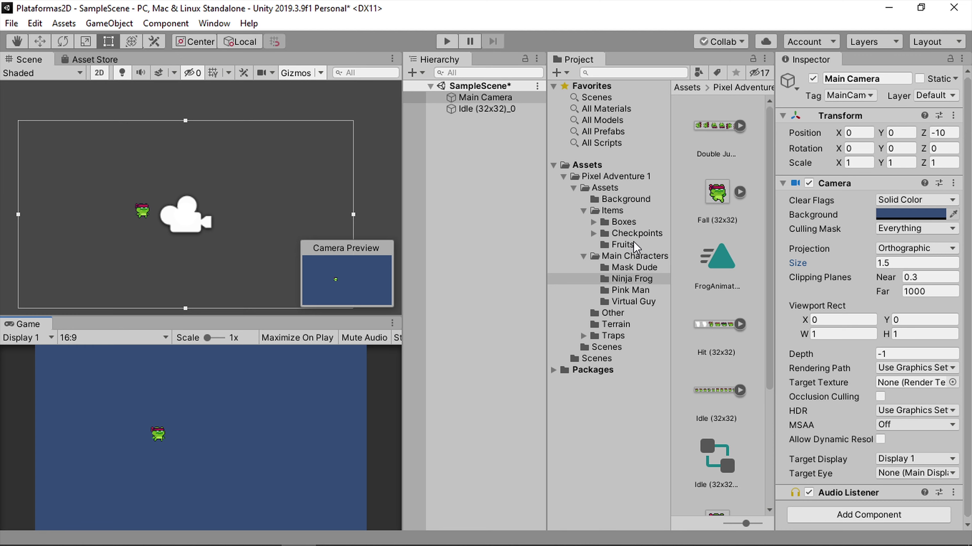
{"action": "left_click", "coordinate": [622, 247]}
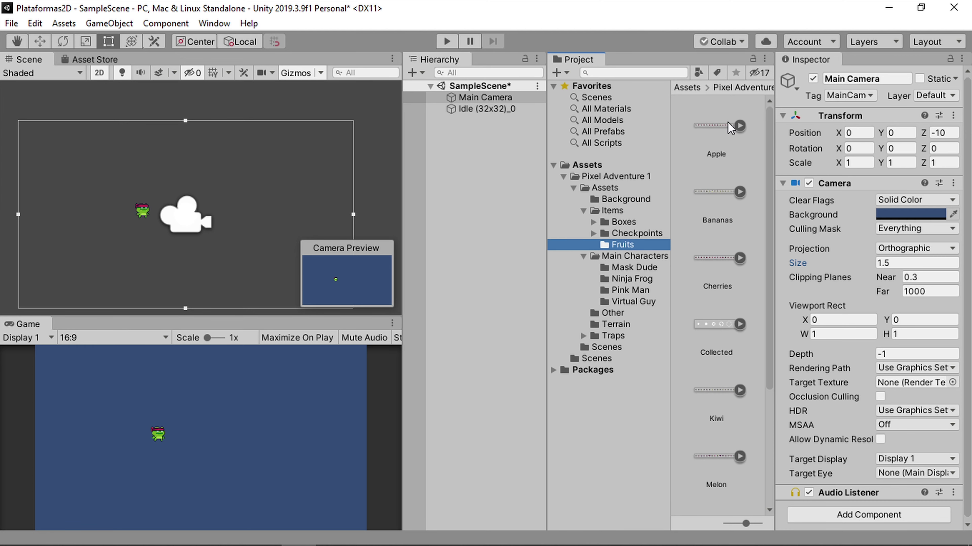
Review the Apple, Bananas, Cherries and Kiwi import settings, then drag Apple into the scene.
{"action": "left_click", "coordinate": [728, 127]}
{"action": "left_click", "coordinate": [722, 203]}
{"action": "left_click", "coordinate": [722, 294]}
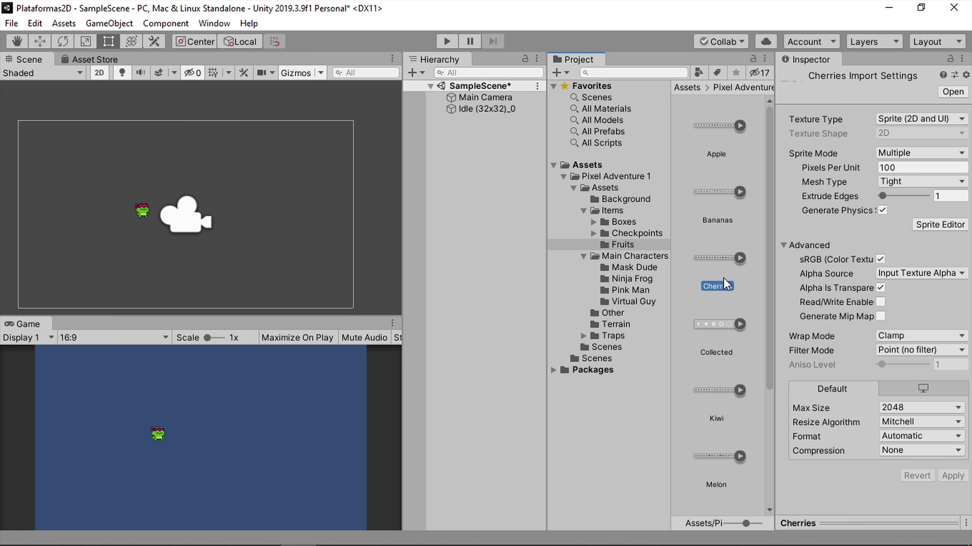
{"action": "left_click", "coordinate": [720, 417]}
{"action": "scroll", "coordinate": [717, 258], "scroll_direction": "down", "scroll_amount": 3}
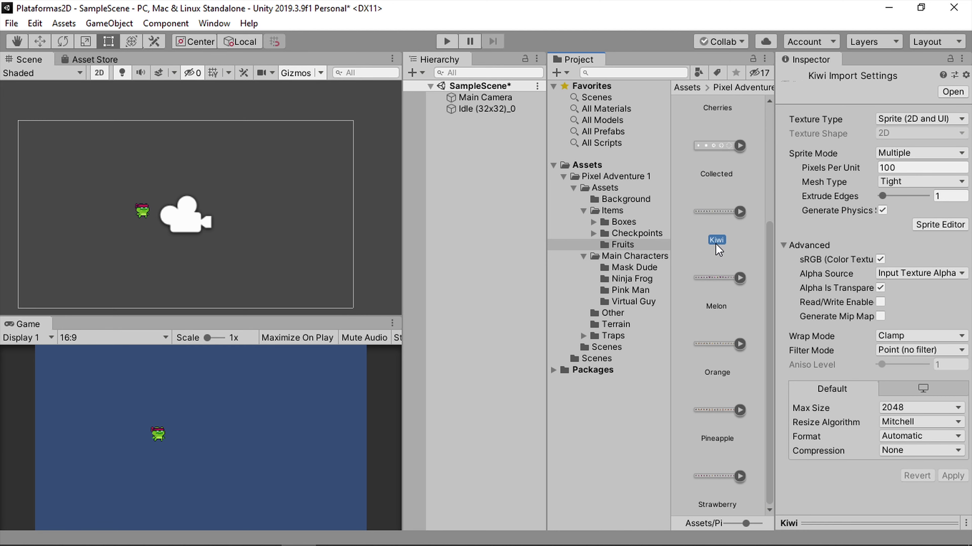
{"action": "scroll", "coordinate": [710, 277], "scroll_direction": "up", "scroll_amount": 3}
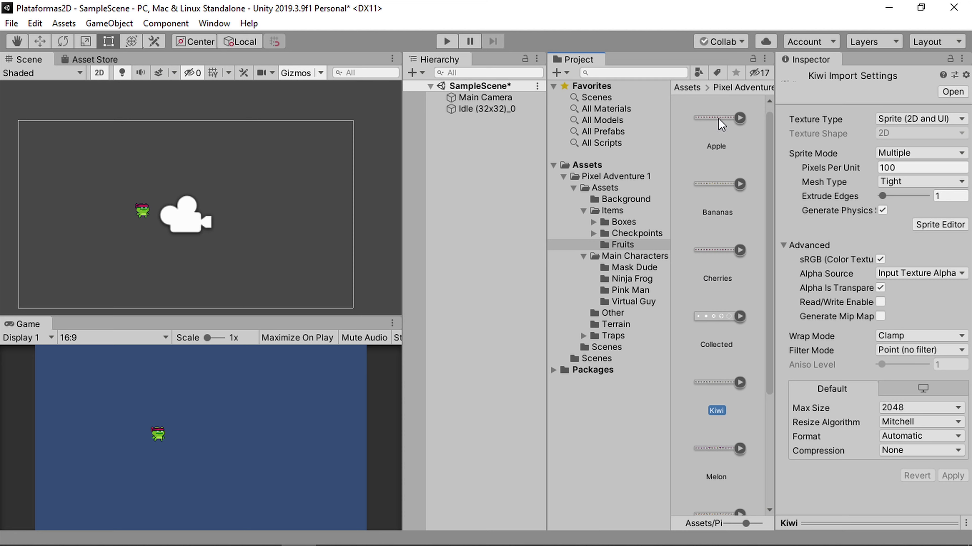
{"action": "mouse_move", "coordinate": [722, 125]}
{"action": "left_mouse_down"}
{"action": "mouse_move", "coordinate": [518, 243]}
{"action": "mouse_move", "coordinate": [176, 188]}
{"action": "left_mouse_up"}
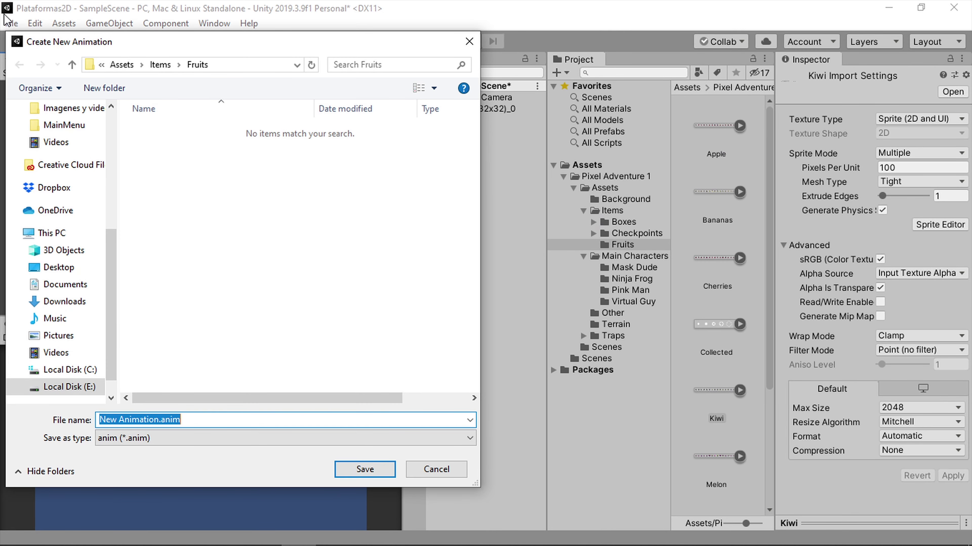
Save the Apple animation clip as AppleAnimation, then play the game with Maximize On Play enabled.
{"action": "double_click", "coordinate": [129, 416]}
{"action": "left_click", "coordinate": [156, 420]}
{"action": "left_click_drag", "start_coordinate": [160, 421], "coordinate": [95, 421]}
{"action": "type", "text": "Apple"}
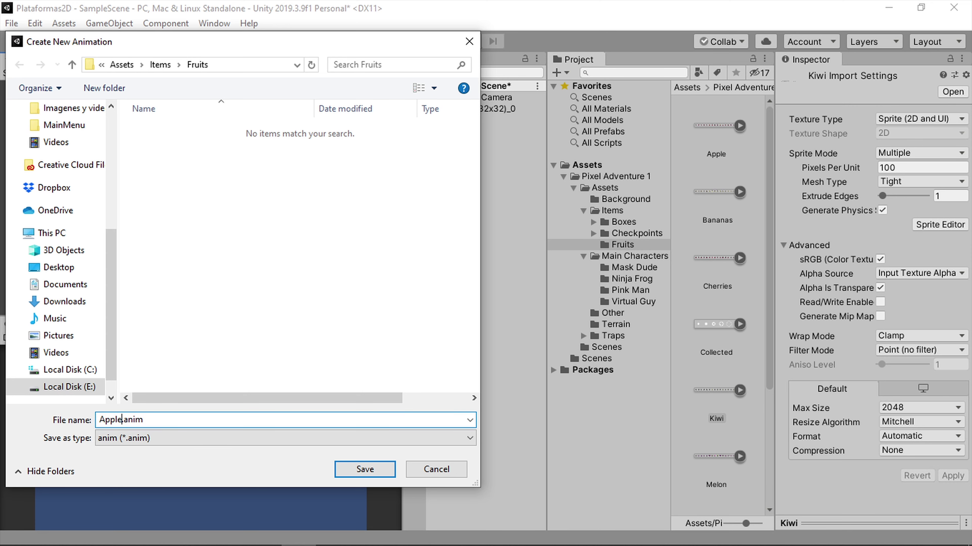
{"action": "type", "text": "Animation"}
{"action": "key", "text": "Return"}
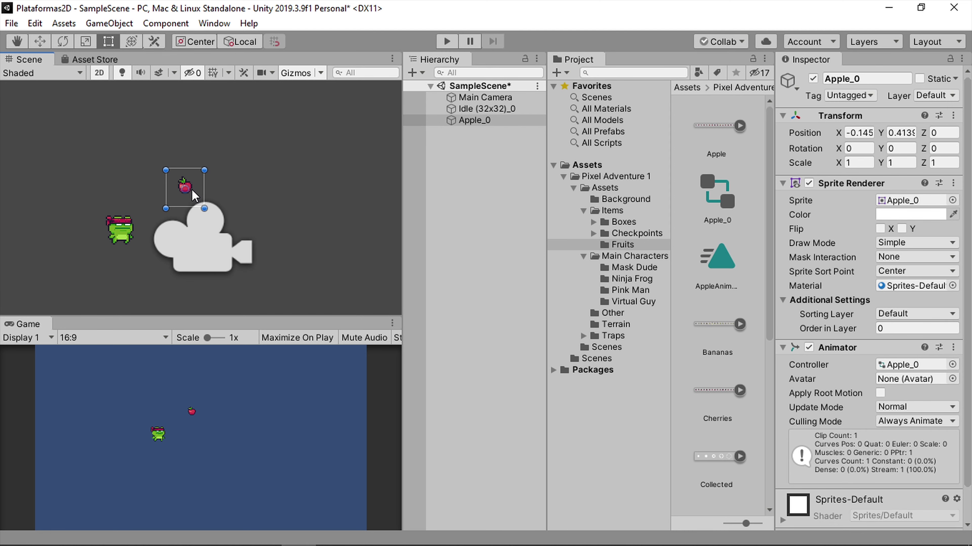
{"action": "left_click", "coordinate": [294, 337]}
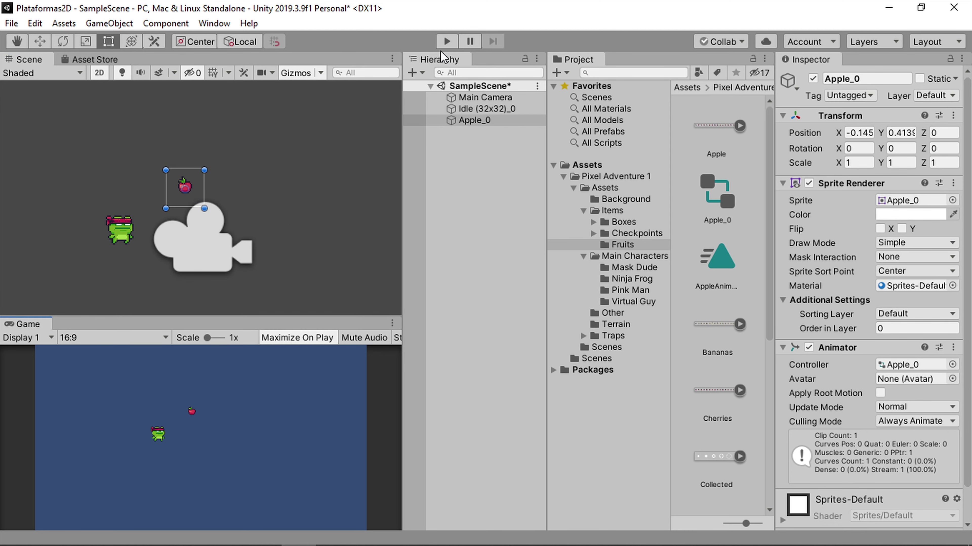
{"action": "left_click", "coordinate": [446, 41]}
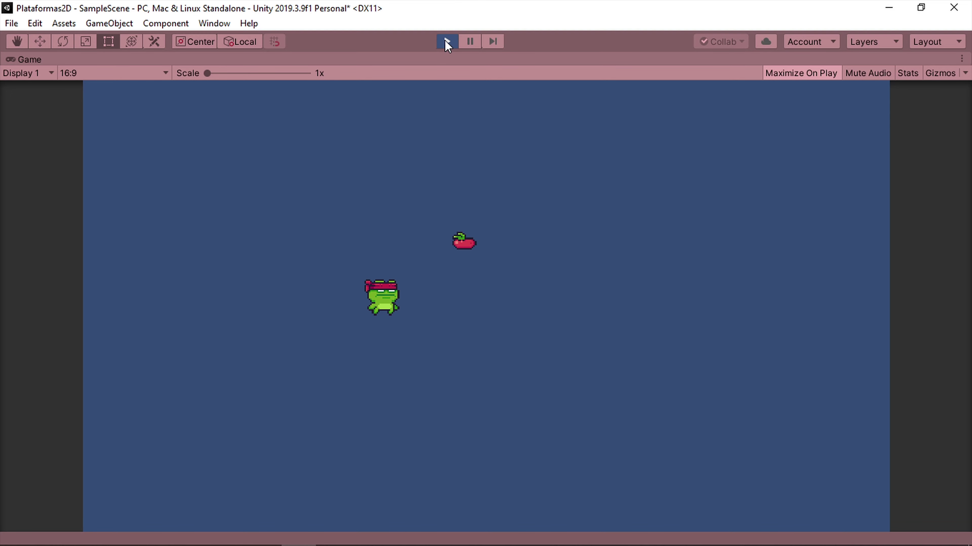
Stop Play mode, deselect Apple_0, zoom out the Scene view and switch to the Rect tool.
{"action": "left_click", "coordinate": [447, 41]}
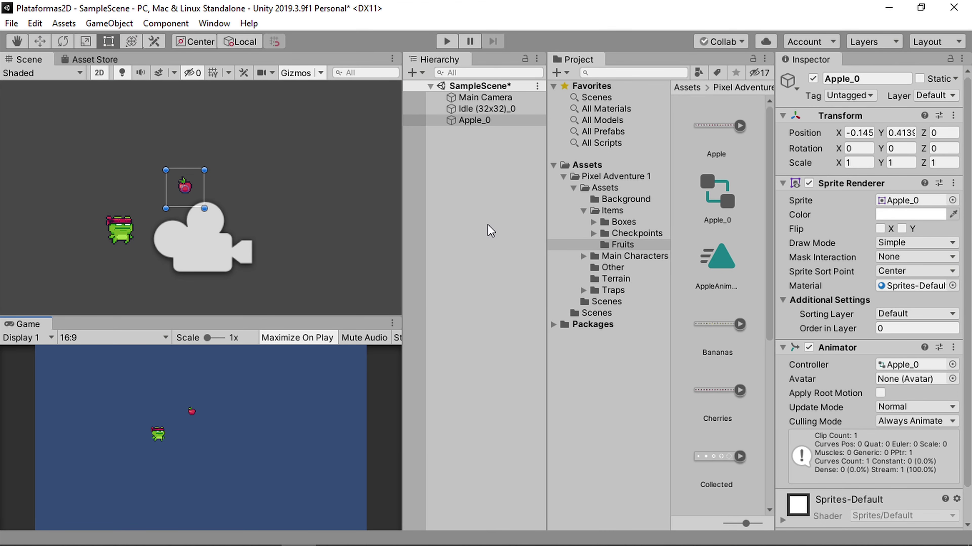
{"action": "left_click", "coordinate": [488, 218]}
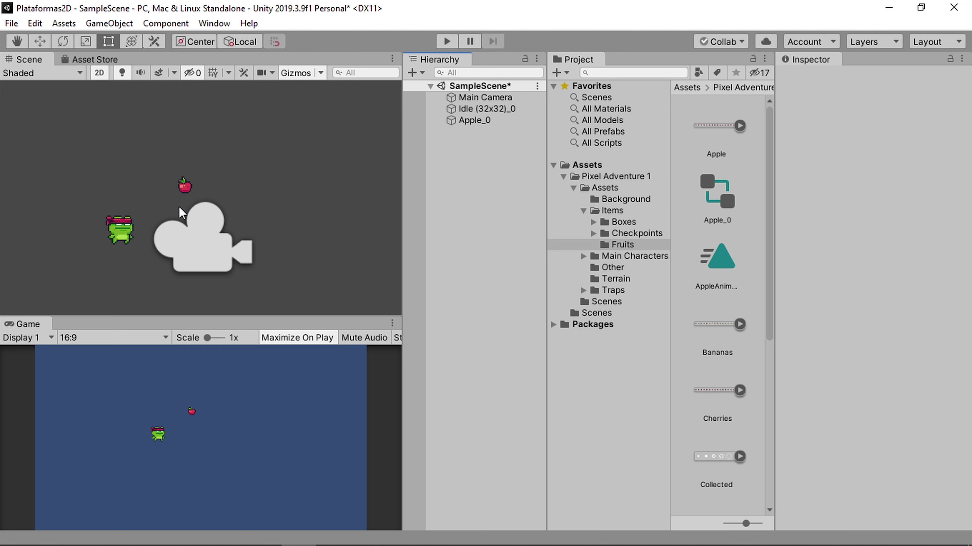
{"action": "scroll", "coordinate": [179, 206], "scroll_direction": "down", "scroll_amount": 2}
{"action": "scroll", "coordinate": [207, 191], "scroll_direction": "down", "scroll_amount": 2}
{"action": "scroll", "coordinate": [206, 191], "scroll_direction": "down", "scroll_amount": 2}
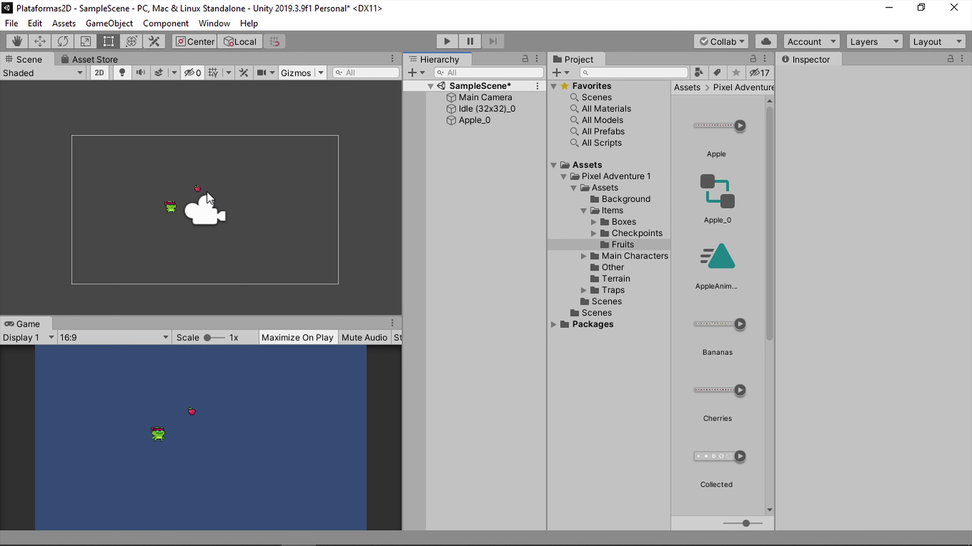
{"action": "scroll", "coordinate": [260, 171], "scroll_direction": "down", "scroll_amount": 2}
{"action": "key", "text": "t"}
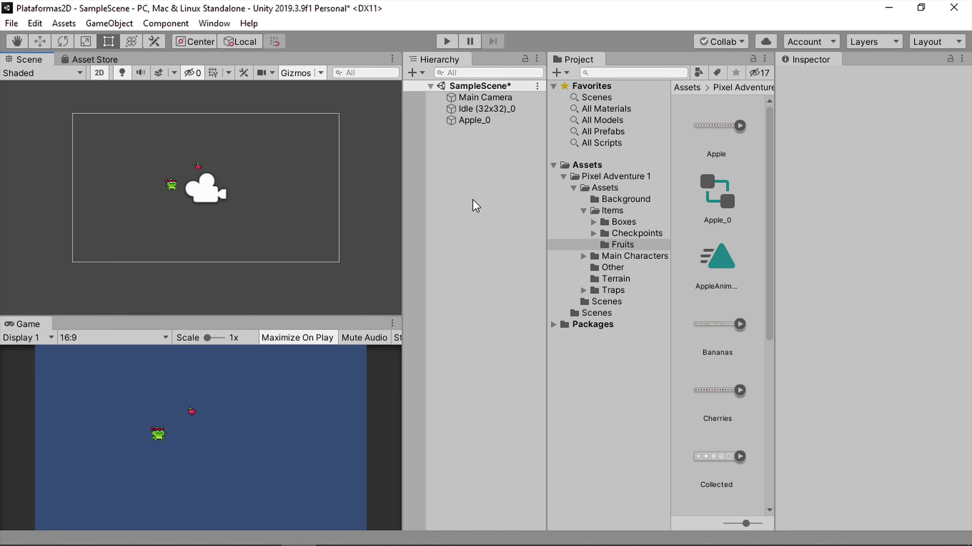
Add a new Tilemap to the scene, creating a Grid object with a Tilemap child.
{"action": "right_click", "coordinate": [456, 202]}
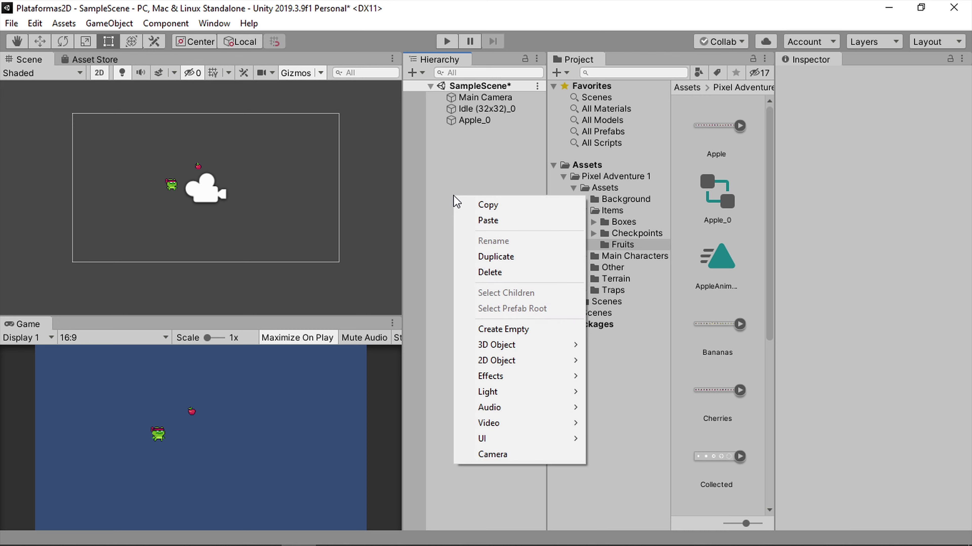
{"action": "mouse_move", "coordinate": [525, 364]}
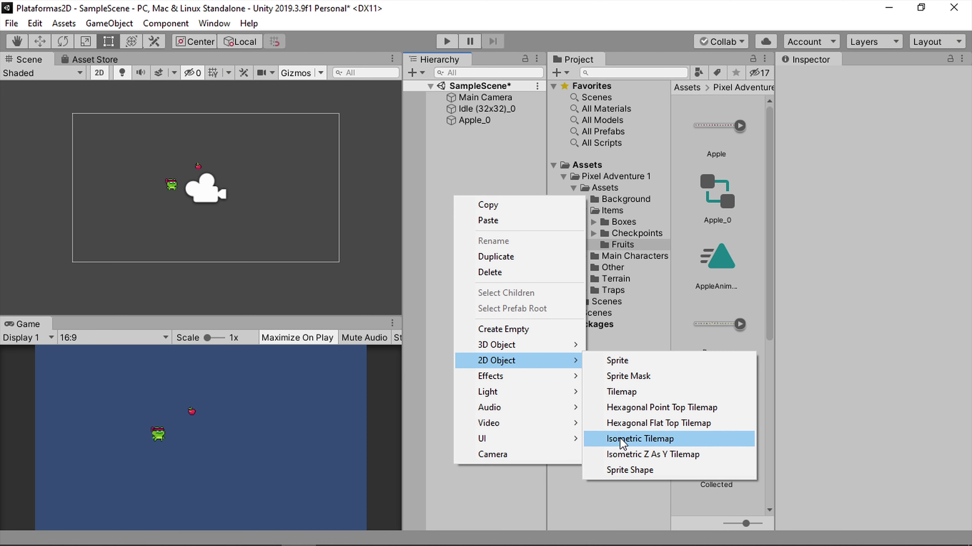
{"action": "left_click", "coordinate": [653, 398]}
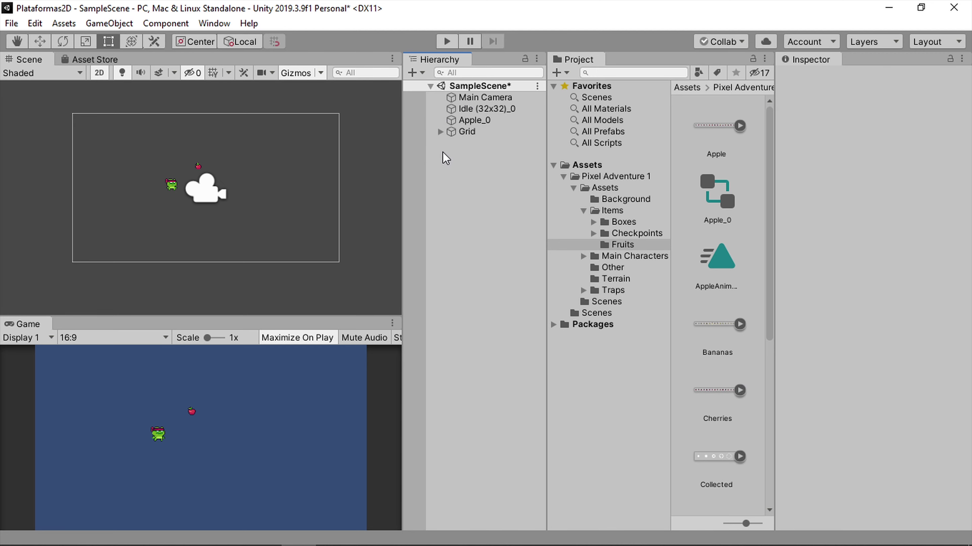
Expand the Grid, select its Tilemap, then reselect Grid to show its cell size settings.
{"action": "left_click", "coordinate": [472, 129]}
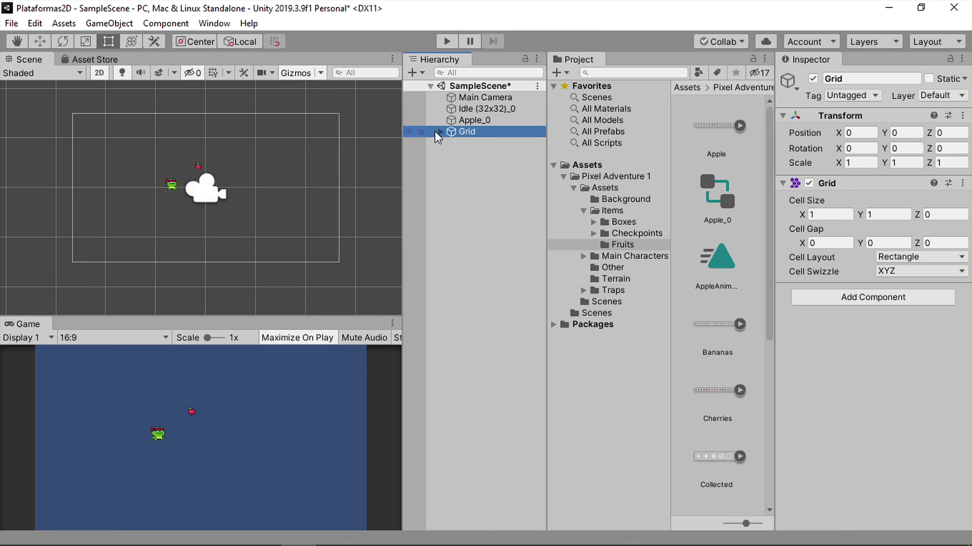
{"action": "scroll", "coordinate": [336, 147], "scroll_direction": "down", "scroll_amount": 2}
{"action": "scroll", "coordinate": [306, 150], "scroll_direction": "down", "scroll_amount": 3}
{"action": "scroll", "coordinate": [316, 188], "scroll_direction": "down", "scroll_amount": 3}
{"action": "scroll", "coordinate": [303, 214], "scroll_direction": "down", "scroll_amount": 3}
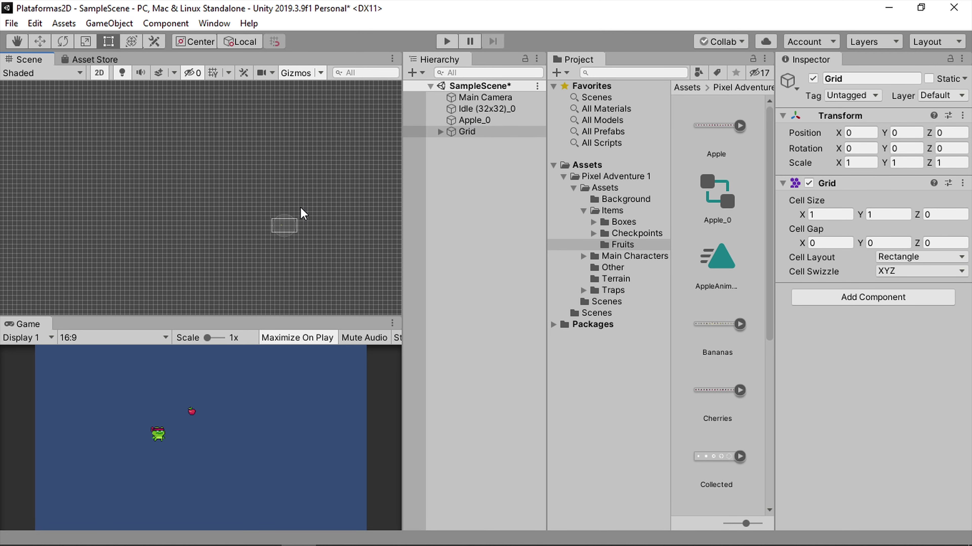
{"action": "scroll", "coordinate": [302, 212], "scroll_direction": "up", "scroll_amount": 3}
{"action": "scroll", "coordinate": [297, 220], "scroll_direction": "up", "scroll_amount": 2}
{"action": "scroll", "coordinate": [293, 225], "scroll_direction": "up", "scroll_amount": 2}
{"action": "scroll", "coordinate": [290, 228], "scroll_direction": "up", "scroll_amount": 2}
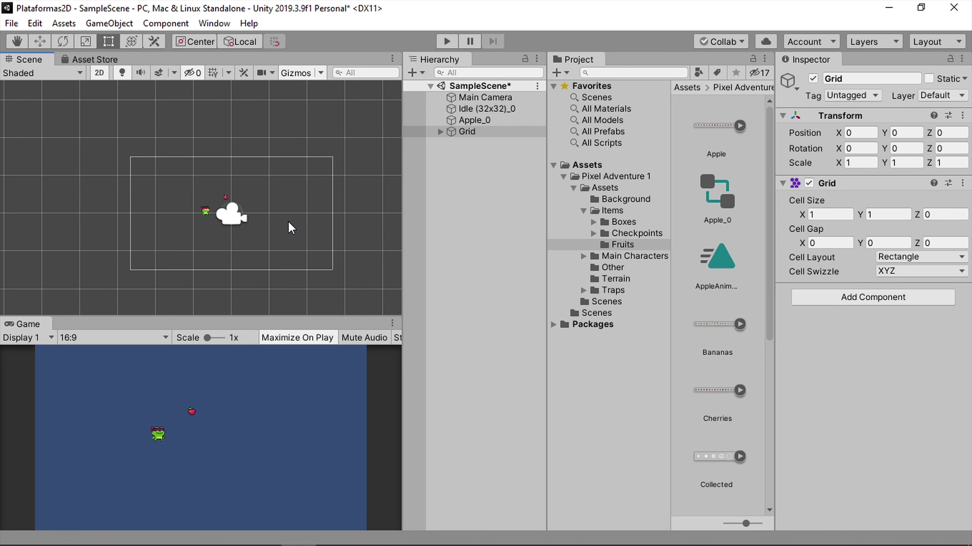
{"action": "left_click", "coordinate": [440, 132]}
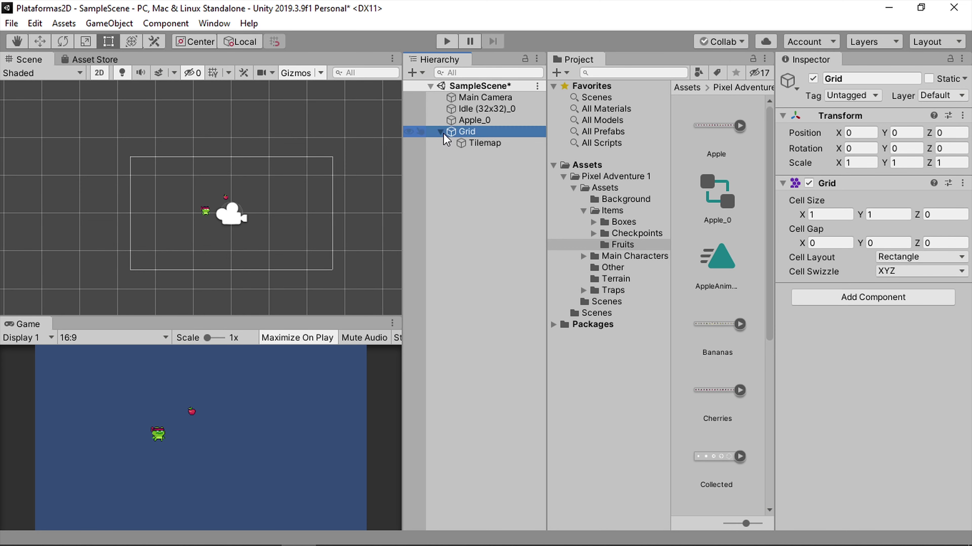
{"action": "left_click", "coordinate": [473, 144]}
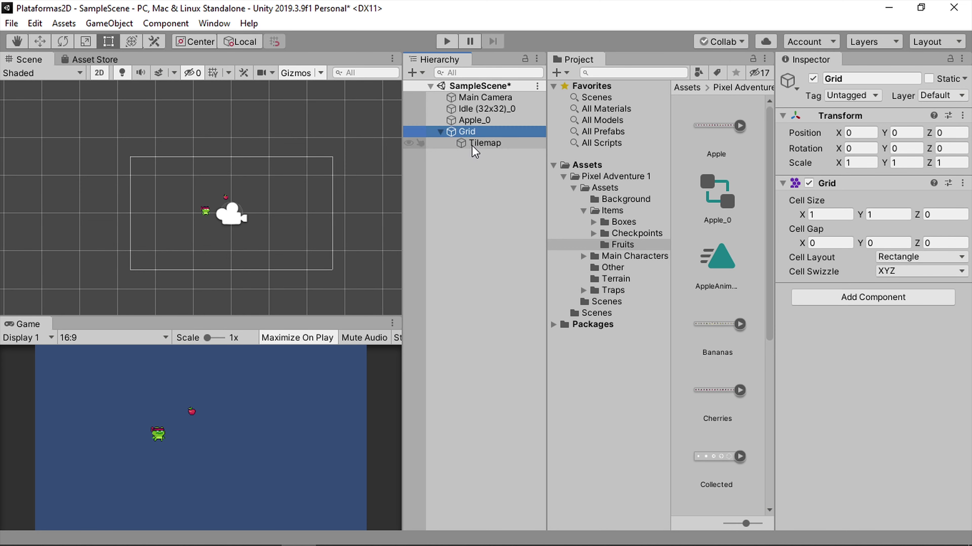
{"action": "left_click", "coordinate": [477, 133]}
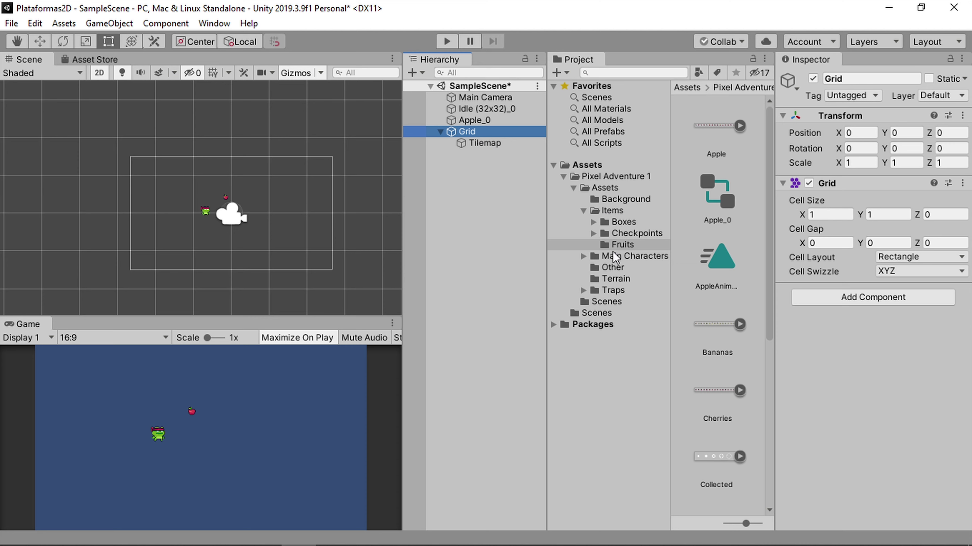
Set the Grid's Cell Size X and Y to 0.16.
{"action": "left_click", "coordinate": [821, 216]}
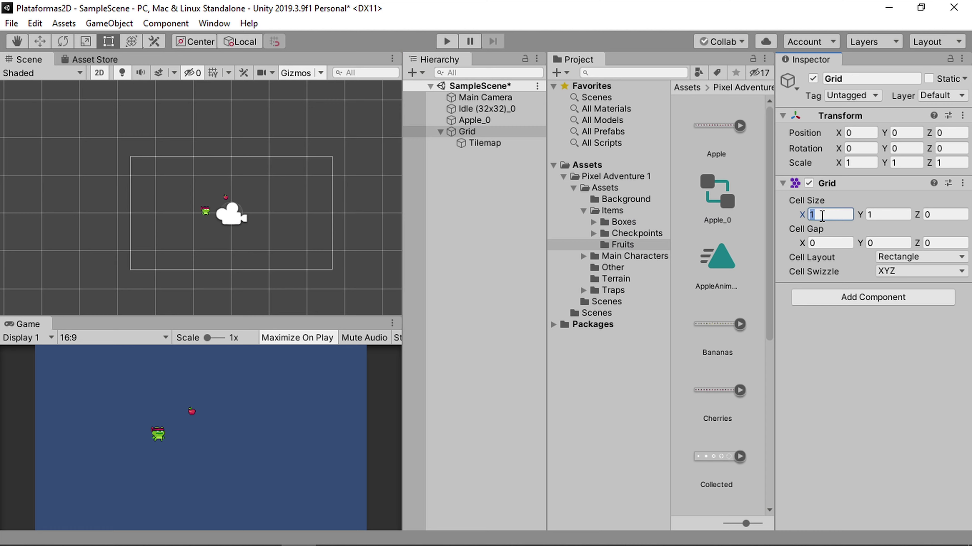
{"action": "type", "text": "0.16"}
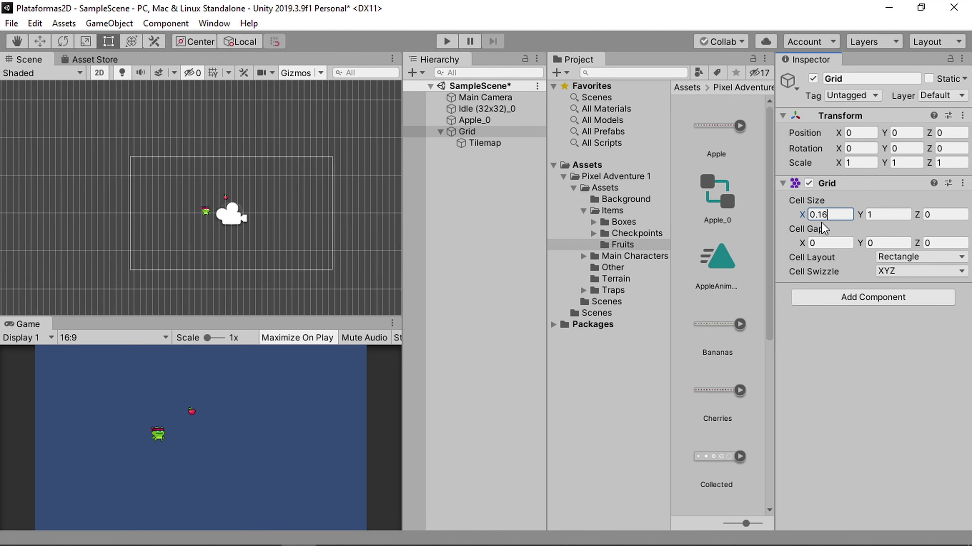
{"action": "left_click", "coordinate": [876, 216]}
{"action": "type", "text": "0.16"}
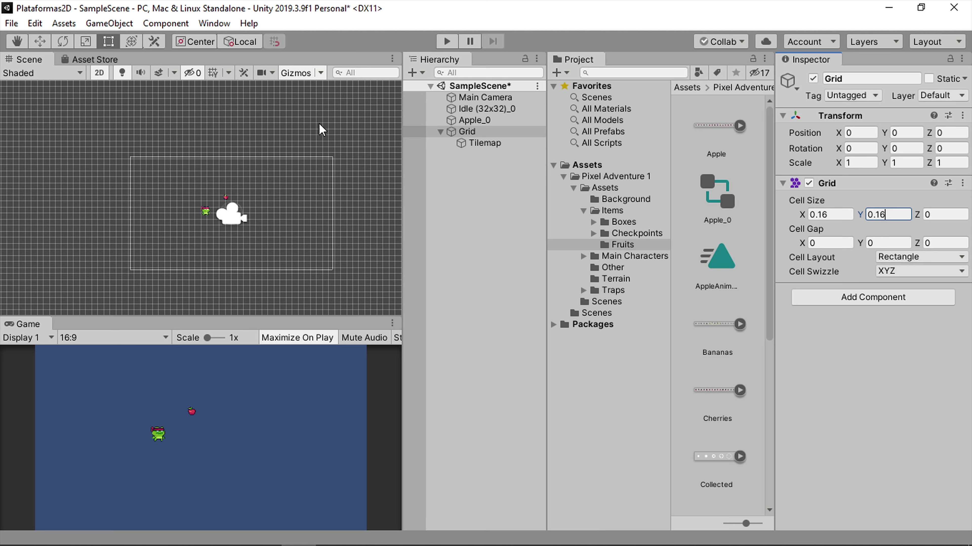
Deselect the Grid and open the Terrain folder in the Project window.
{"action": "scroll", "coordinate": [324, 155], "scroll_direction": "up", "scroll_amount": 2}
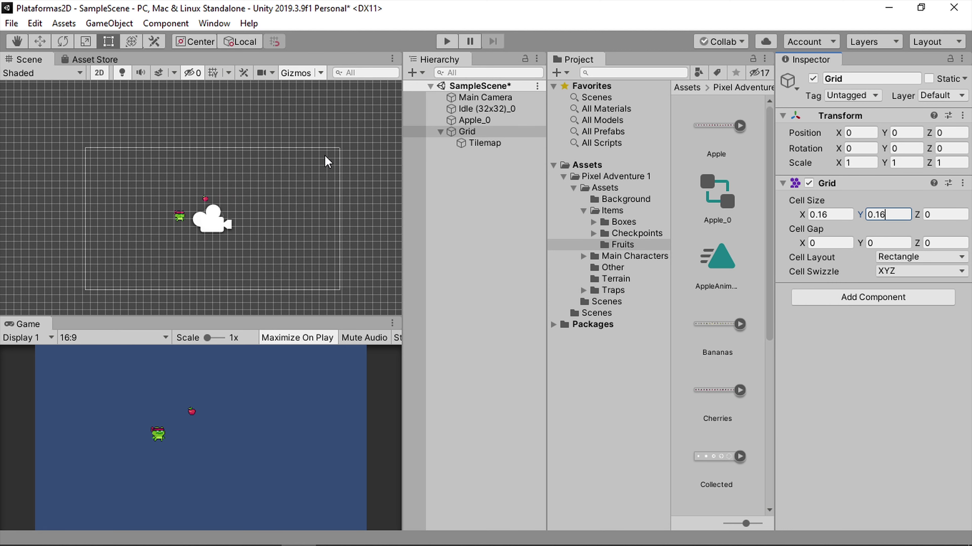
{"action": "scroll", "coordinate": [288, 177], "scroll_direction": "up", "scroll_amount": 2}
{"action": "scroll", "coordinate": [288, 177], "scroll_direction": "up", "scroll_amount": 1}
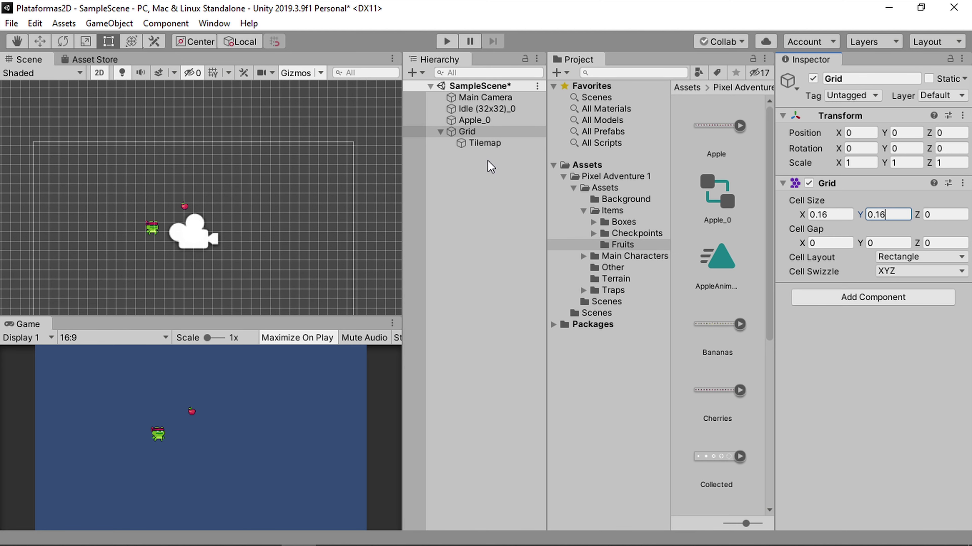
{"action": "left_click", "coordinate": [490, 175]}
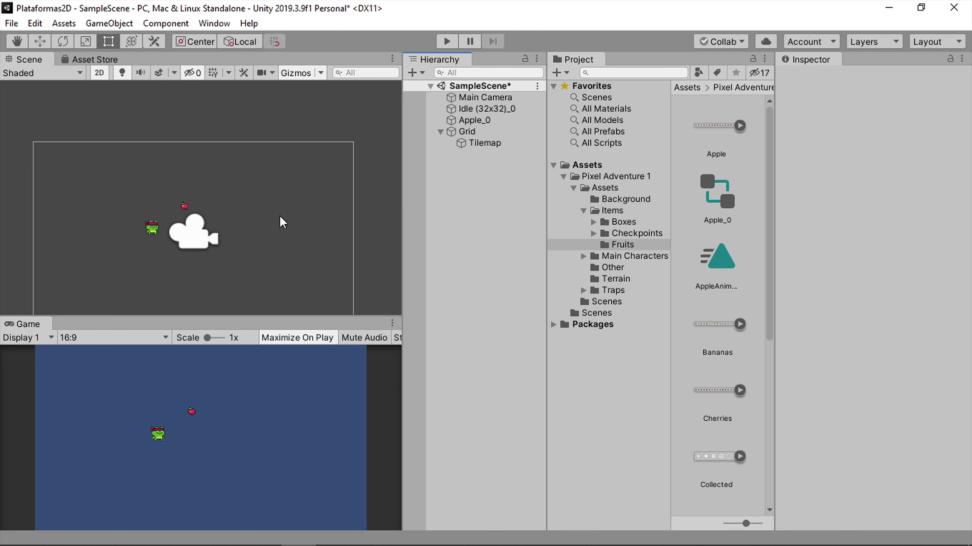
{"action": "left_click", "coordinate": [652, 281]}
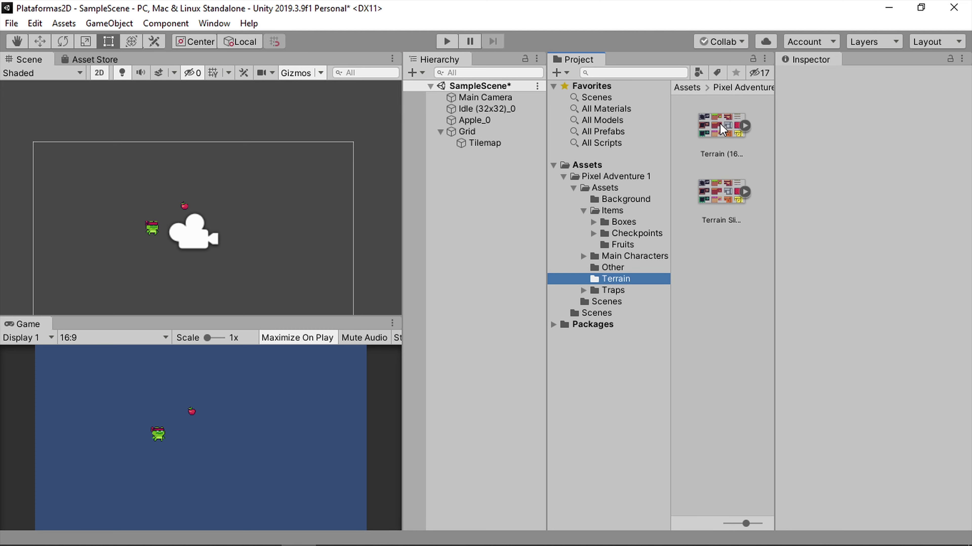
{"action": "left_click", "coordinate": [722, 195]}
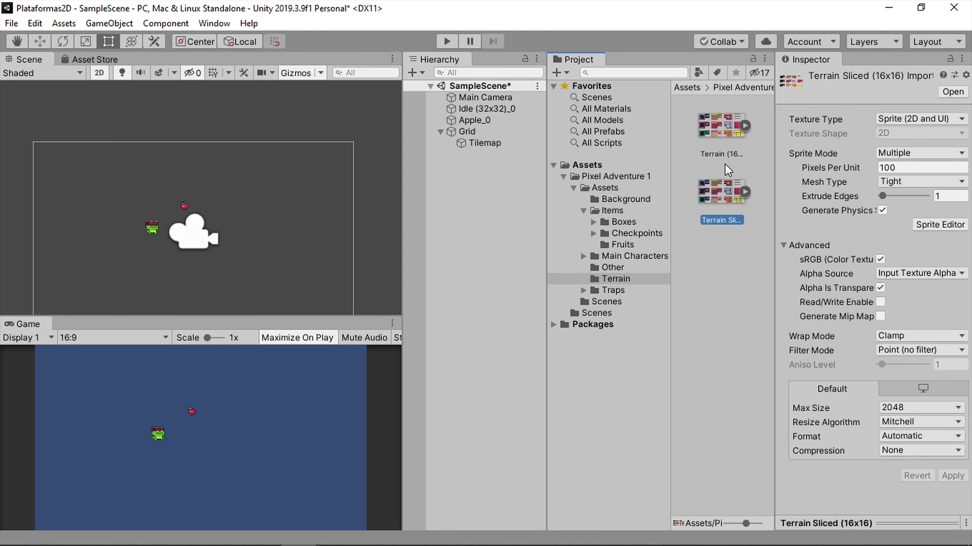
{"action": "left_click", "coordinate": [722, 134]}
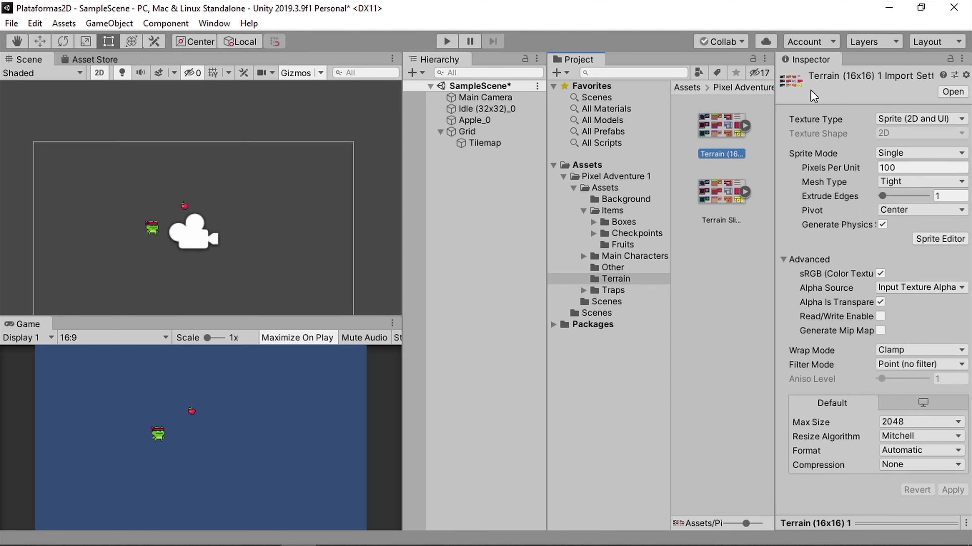
{"action": "left_click", "coordinate": [722, 193]}
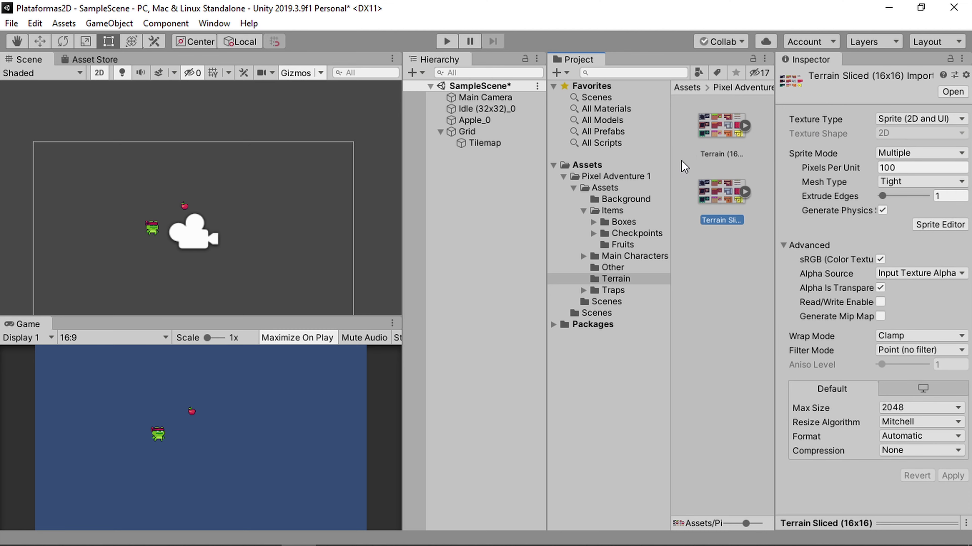
{"action": "left_click", "coordinate": [744, 191]}
{"action": "left_click", "coordinate": [742, 194]}
{"action": "left_click", "coordinate": [927, 226]}
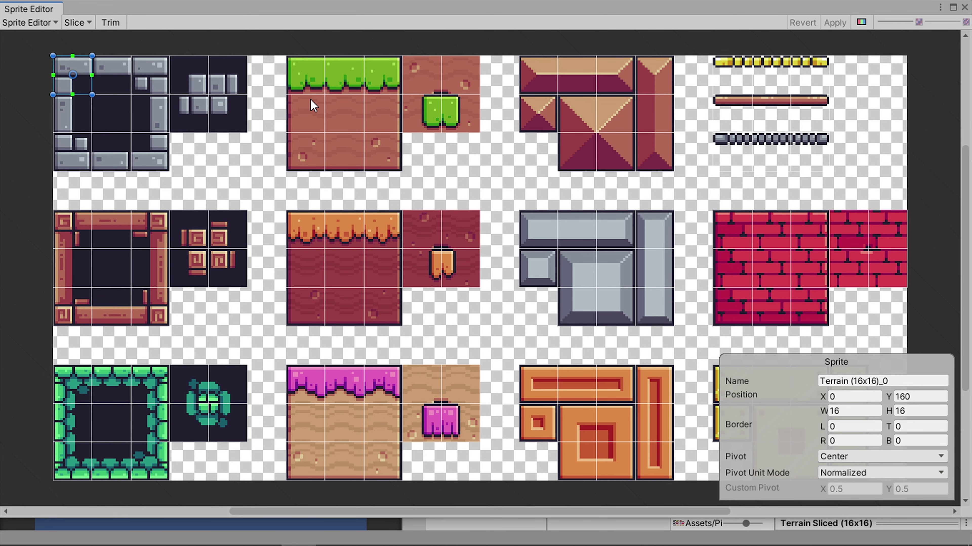
{"action": "left_click", "coordinate": [311, 109]}
{"action": "left_click", "coordinate": [346, 115]}
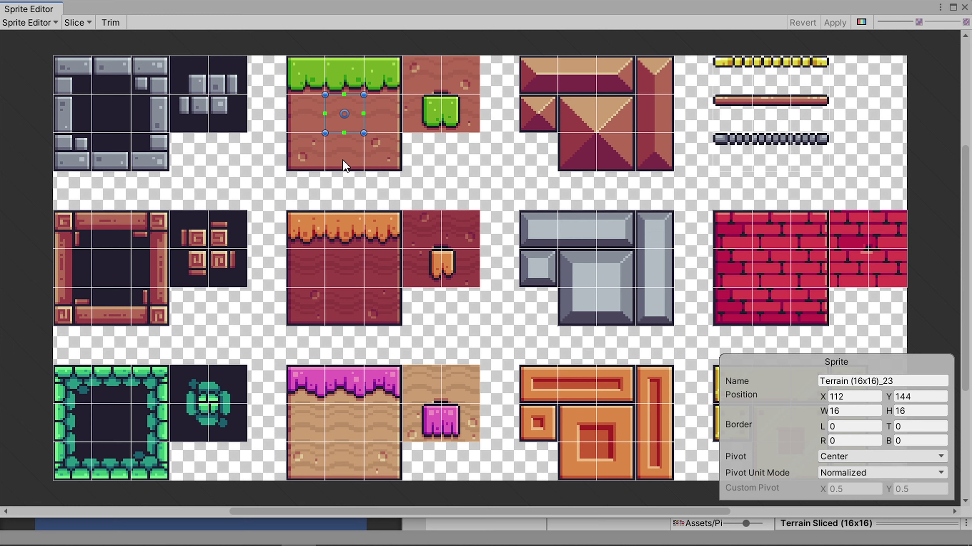
{"action": "left_click", "coordinate": [964, 8]}
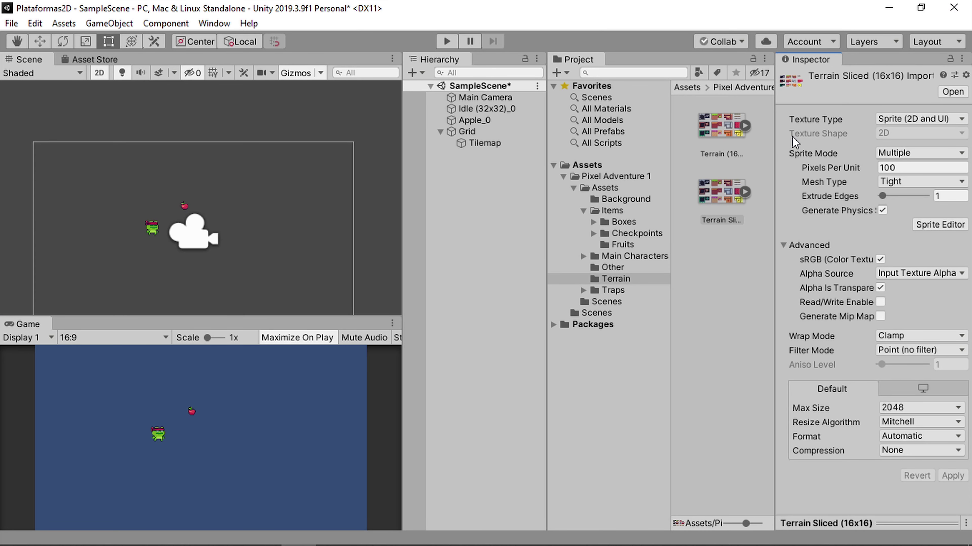
{"action": "left_click", "coordinate": [492, 197]}
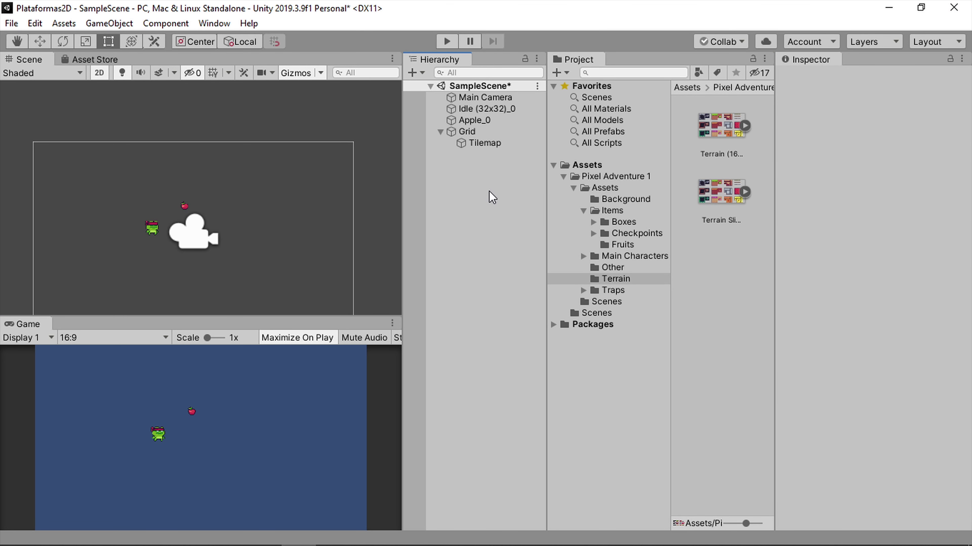
Open the Tile Palette window from Window > 2D, then reposition and resize it.
{"action": "left_click", "coordinate": [209, 24]}
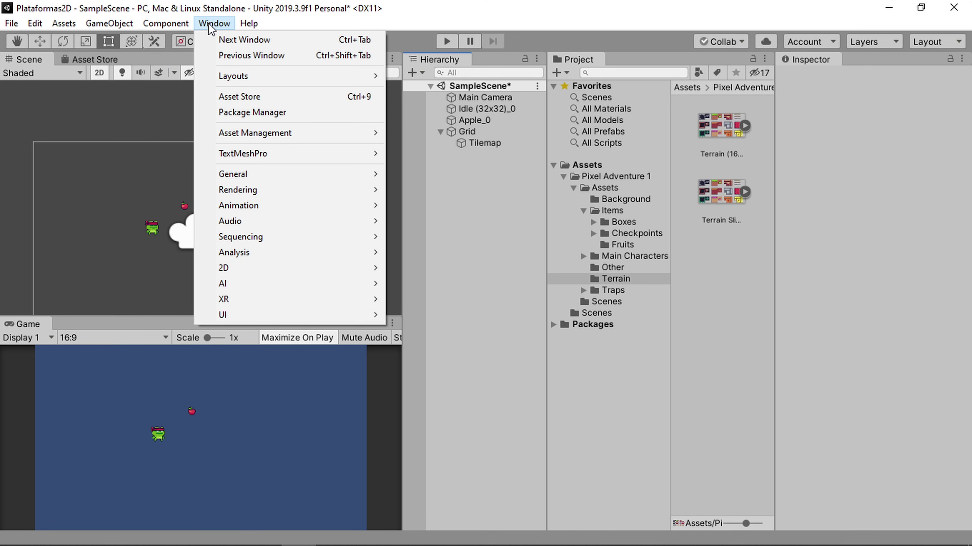
{"action": "mouse_move", "coordinate": [253, 274]}
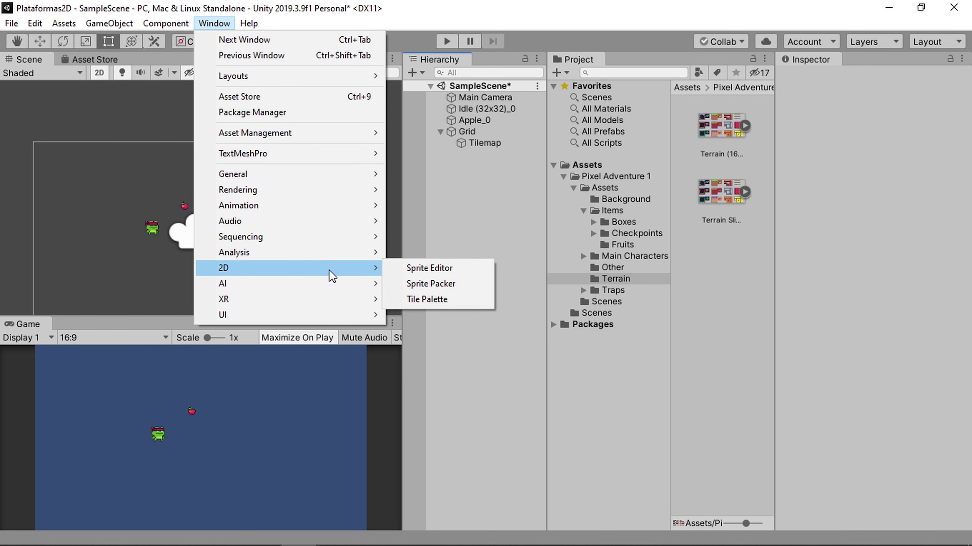
{"action": "left_click", "coordinate": [466, 306]}
{"action": "left_click_drag", "start_coordinate": [447, 233], "coordinate": [528, 211]}
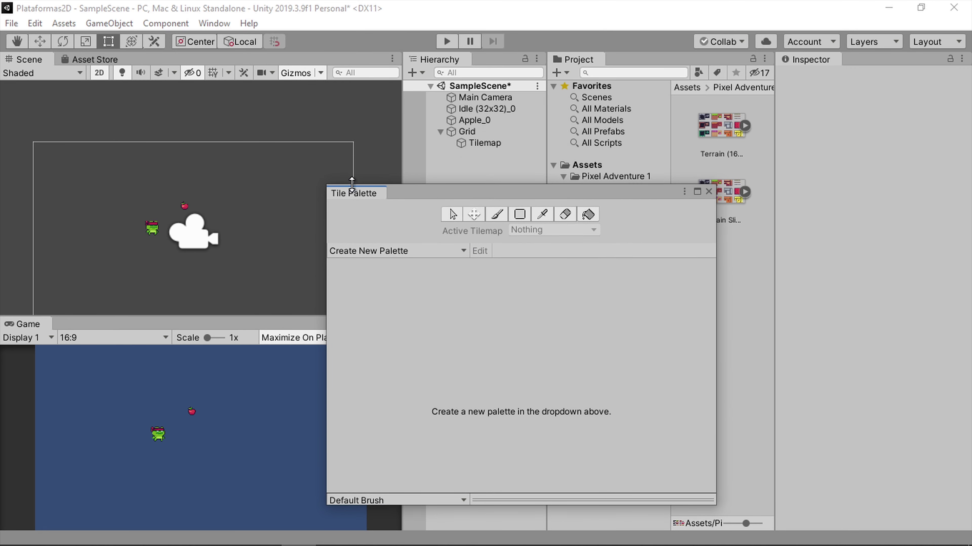
{"action": "left_click_drag", "start_coordinate": [344, 200], "coordinate": [346, 192]}
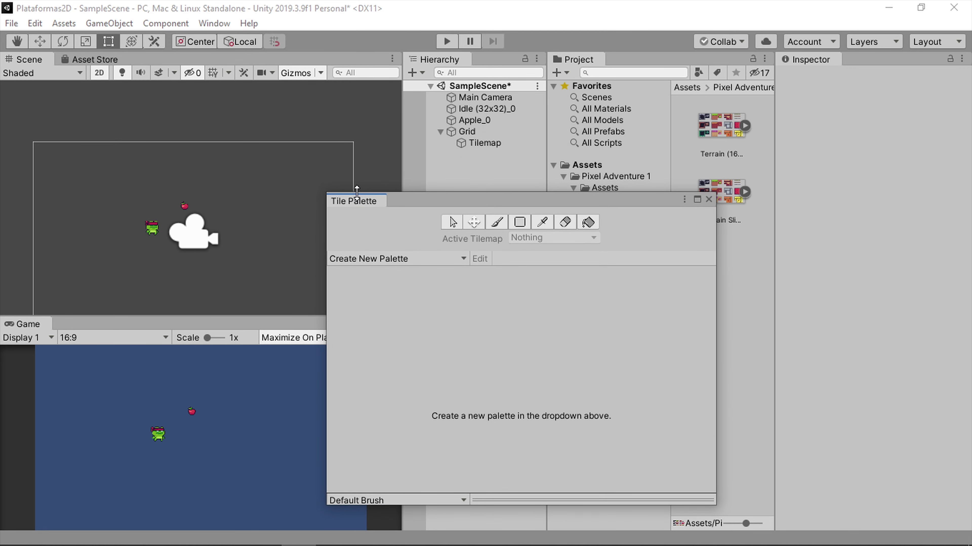
Start a new palette with Create New Palette and name it TerrainPalette.
{"action": "left_click", "coordinate": [382, 259]}
{"action": "left_click", "coordinate": [460, 289]}
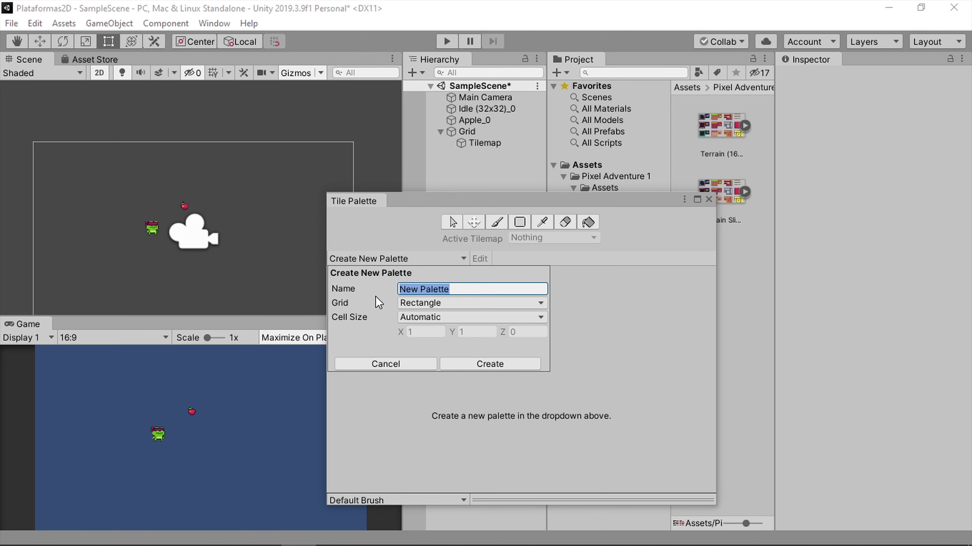
{"action": "type", "text": "ter"}
{"action": "key", "text": "BackSpace"}
{"action": "key", "text": "BackSpace"}
{"action": "key", "text": "BackSpace"}
{"action": "type", "text": "Terrain"}
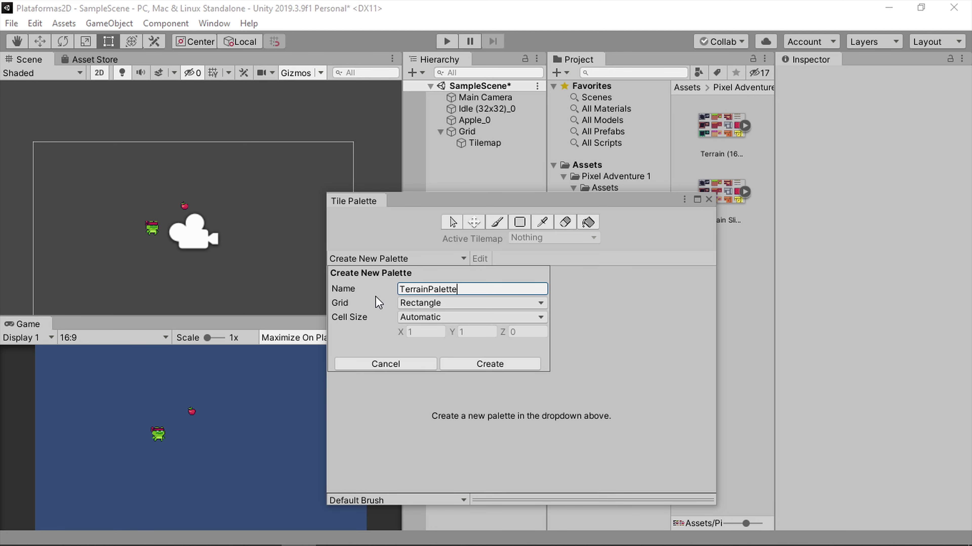
Create the TerrainPalette and navigate the folder picker up to Pixel Adventure 1.
{"action": "left_click", "coordinate": [489, 364]}
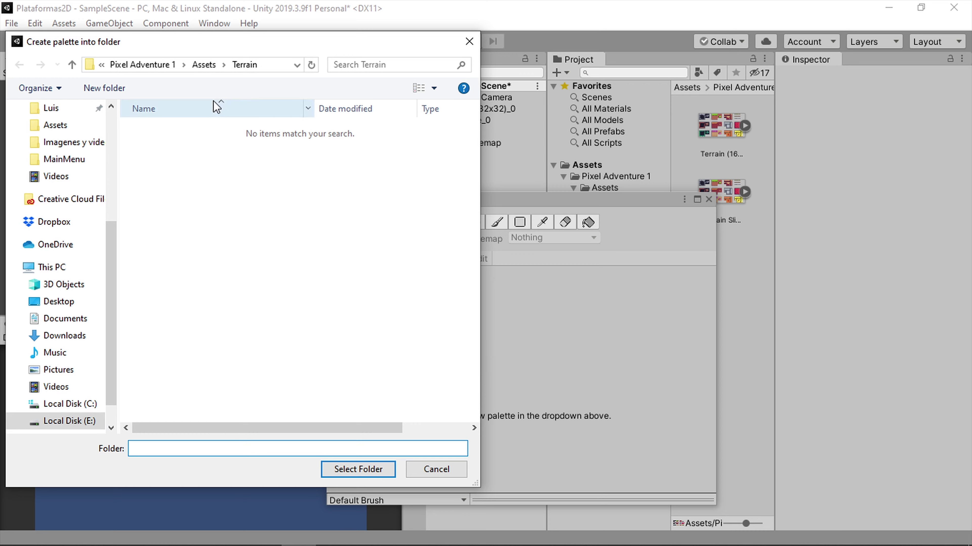
{"action": "left_click_drag", "start_coordinate": [207, 47], "coordinate": [242, 64]}
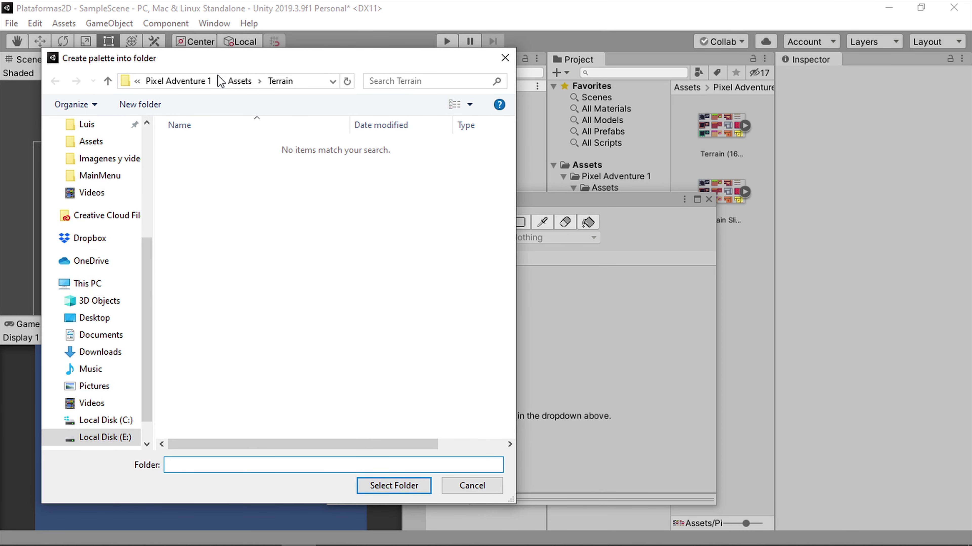
{"action": "left_click", "coordinate": [188, 81]}
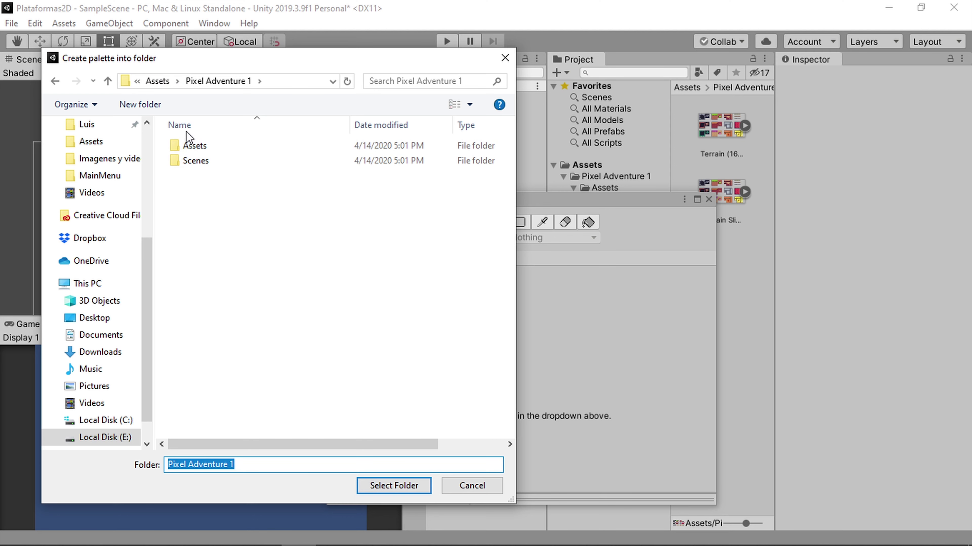
Make a new folder named Palette and save the palette into it.
{"action": "left_click", "coordinate": [164, 108]}
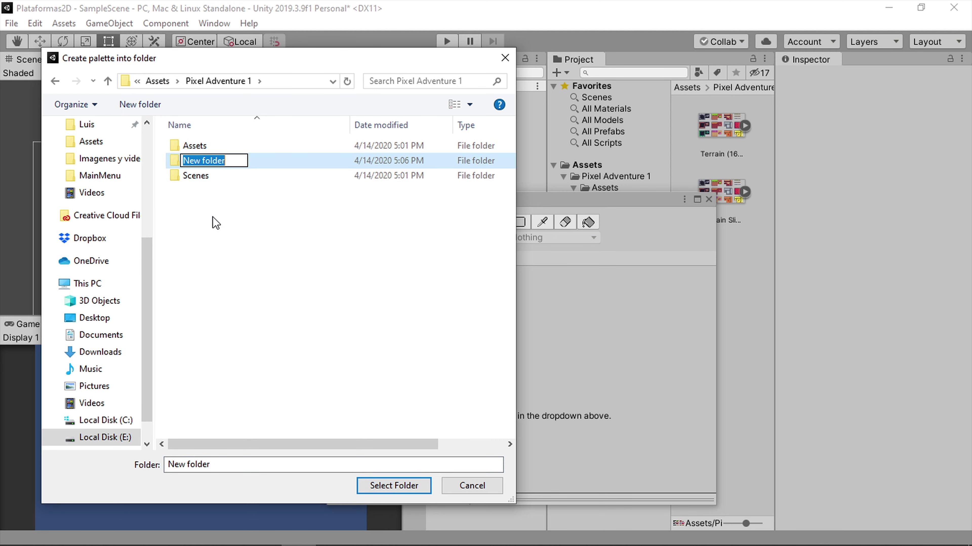
{"action": "type", "text": "pal"}
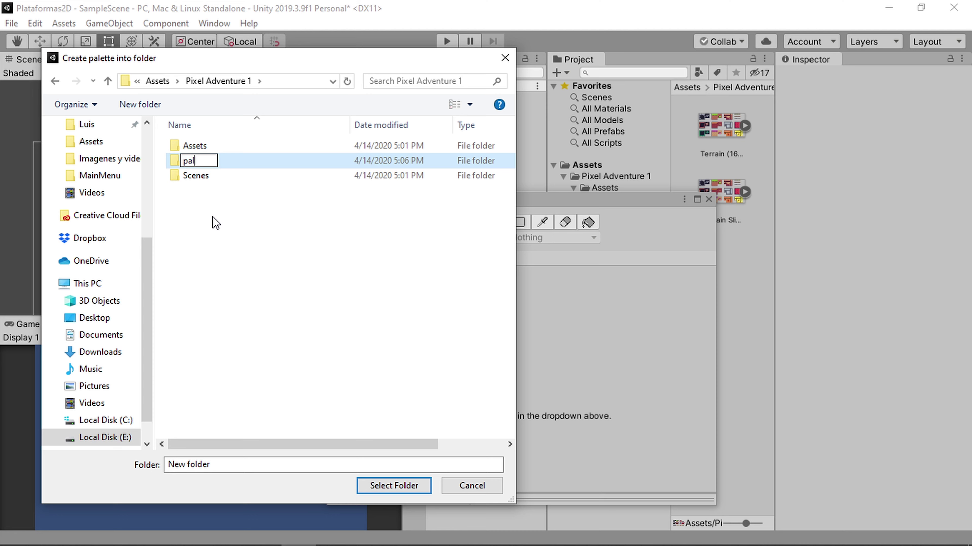
{"action": "key", "text": "BackSpace"}
{"action": "key", "text": "BackSpace"}
{"action": "key", "text": "BackSpace"}
{"action": "type", "text": "ale"}
{"action": "type", "text": "tte"}
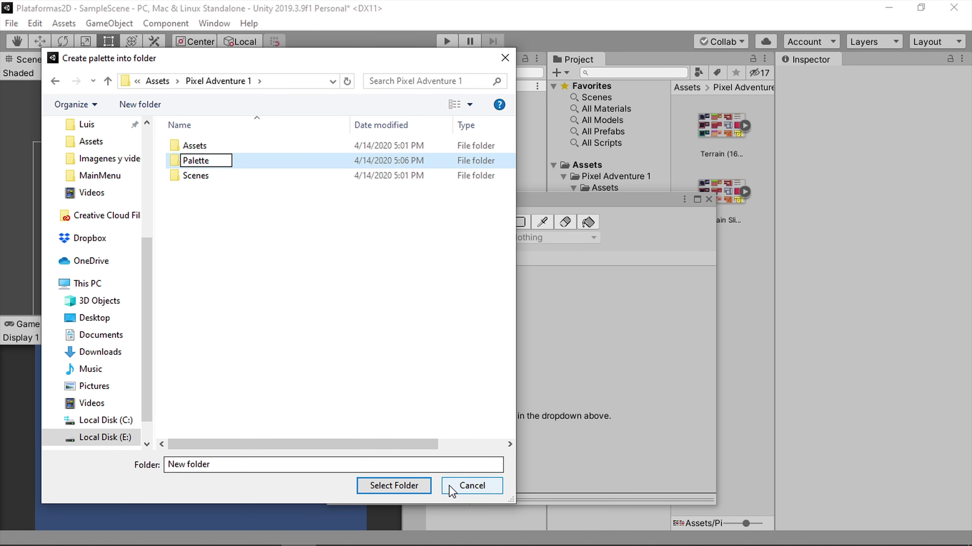
{"action": "left_click", "coordinate": [405, 490]}
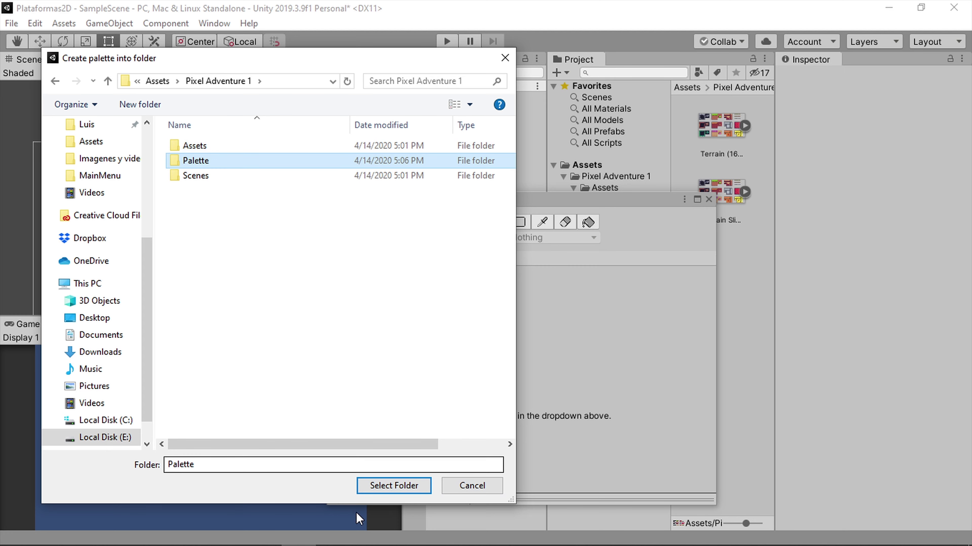
{"action": "left_click", "coordinate": [374, 486]}
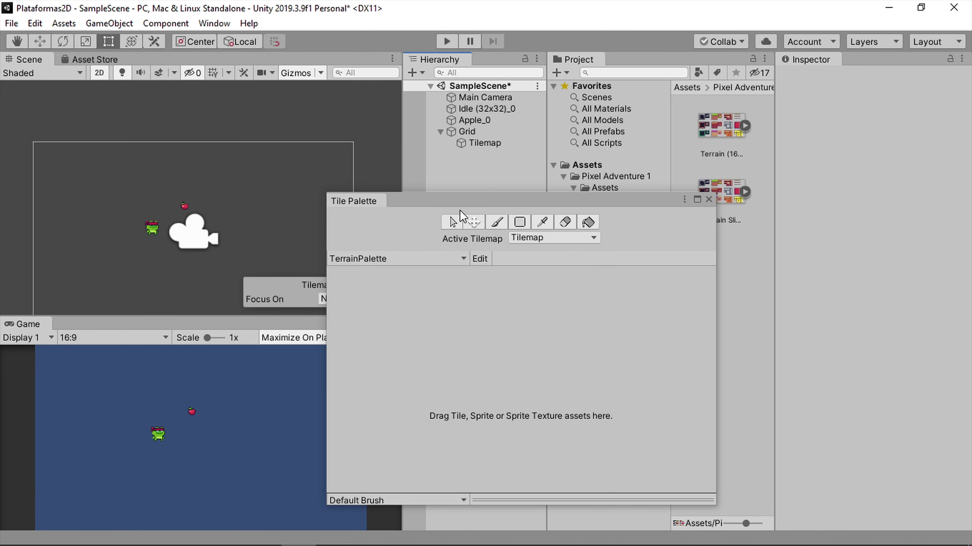
Drag Terrain Sliced into the Tile Palette and generate its tiles into the Palette folder.
{"action": "left_click_drag", "start_coordinate": [461, 205], "coordinate": [308, 135]}
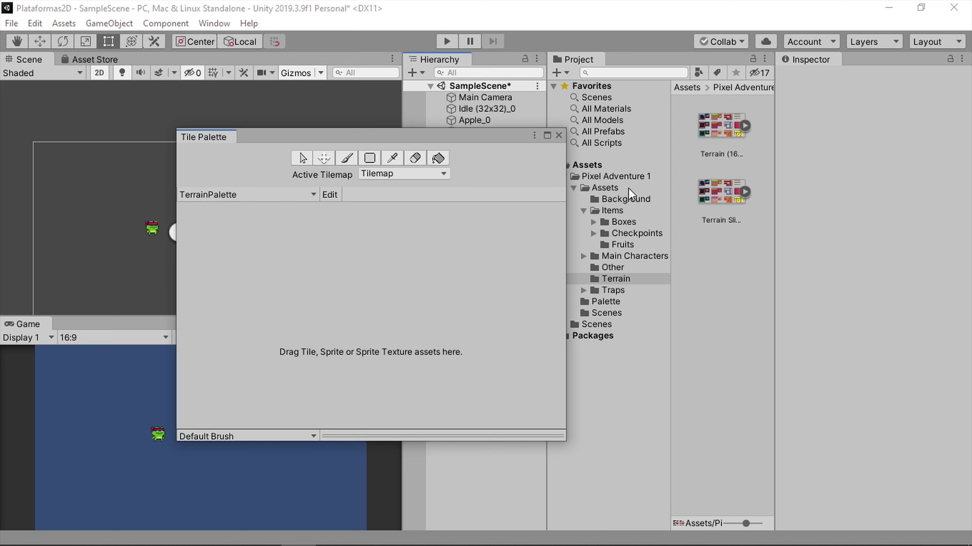
{"action": "left_click", "coordinate": [742, 201]}
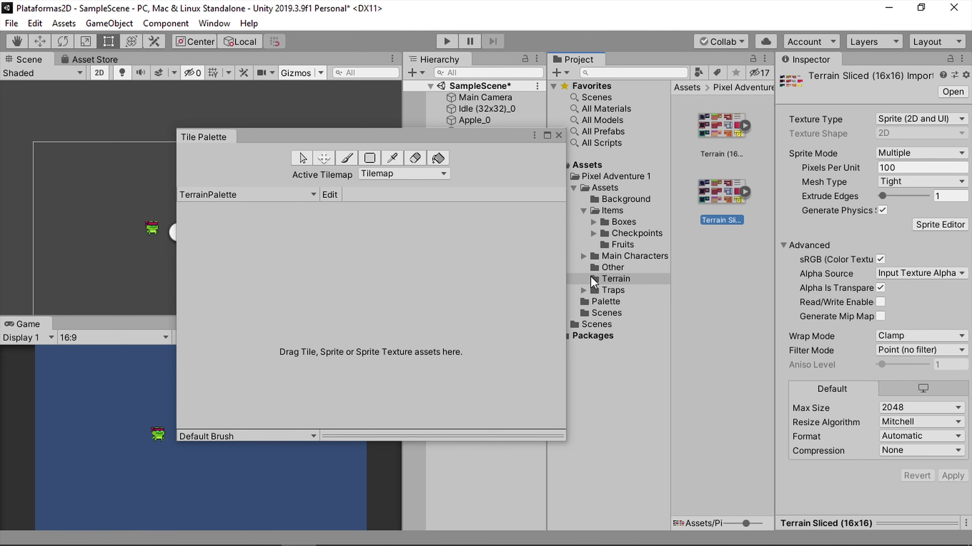
{"action": "mouse_move", "coordinate": [734, 195]}
{"action": "left_mouse_down"}
{"action": "mouse_move", "coordinate": [308, 270]}
{"action": "mouse_move", "coordinate": [366, 308]}
{"action": "left_mouse_up"}
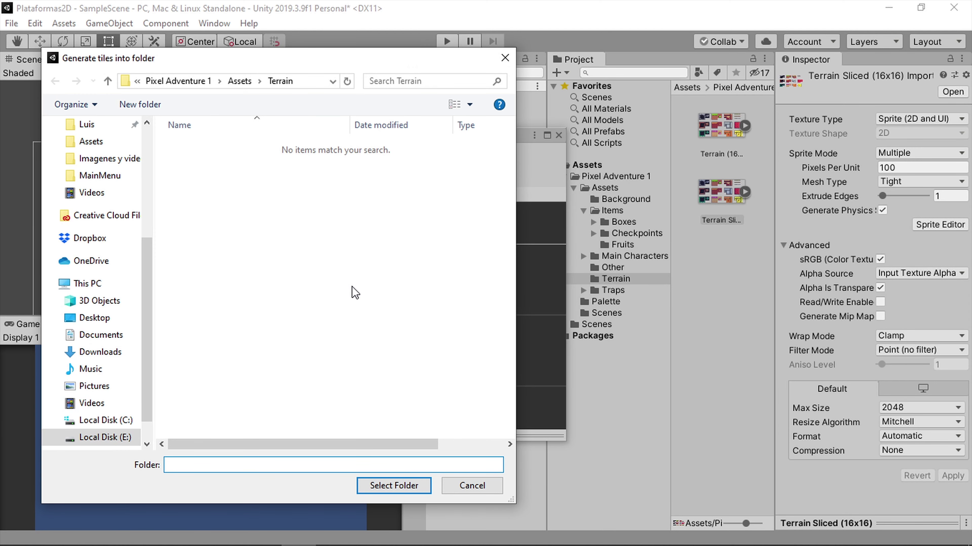
{"action": "left_click", "coordinate": [169, 82]}
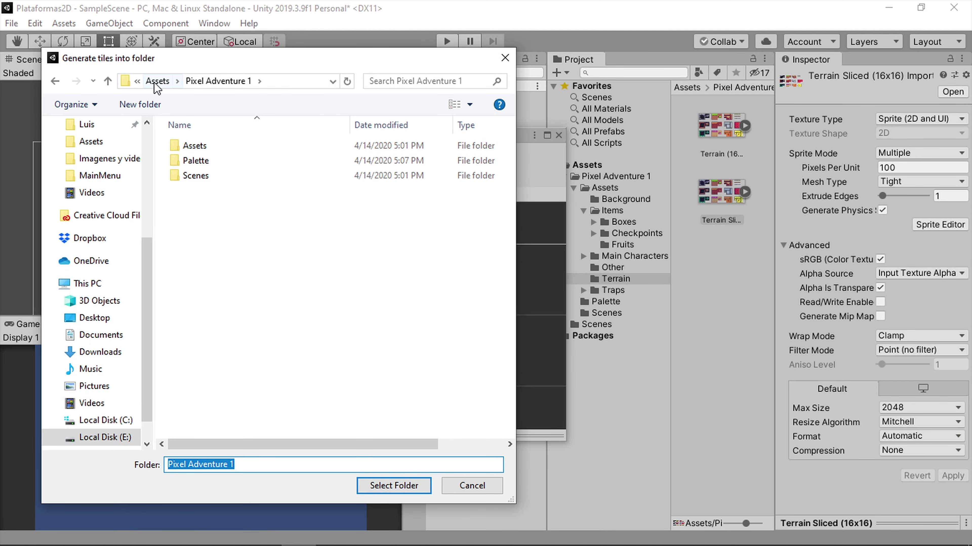
{"action": "double_click", "coordinate": [195, 160]}
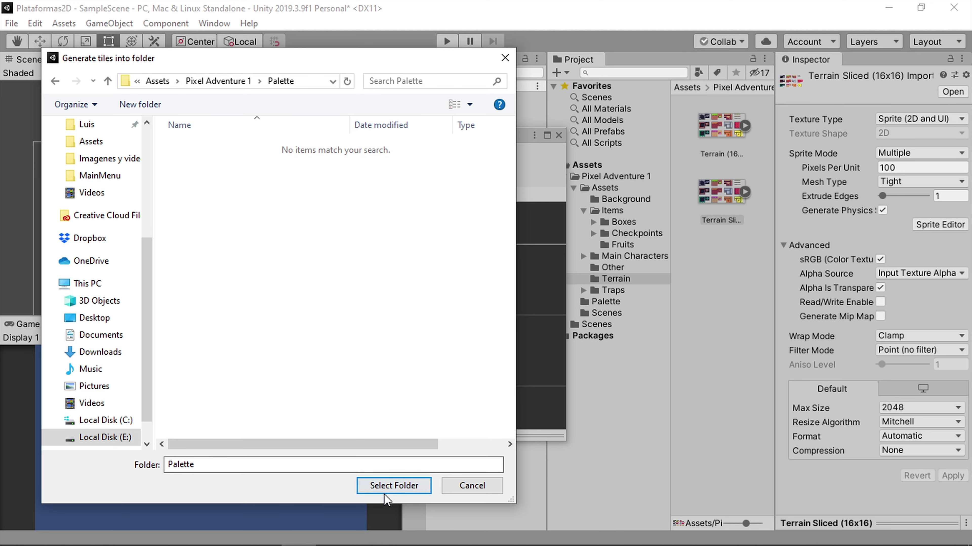
{"action": "left_click", "coordinate": [394, 486]}
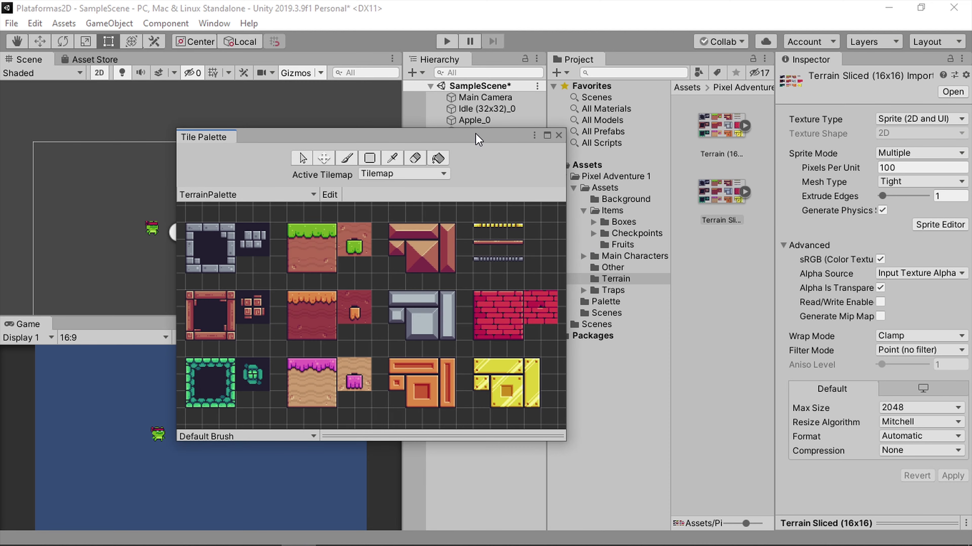
Move and enlarge the Tile Palette window, then pick the green grass-topped tile.
{"action": "left_click_drag", "start_coordinate": [472, 135], "coordinate": [715, 129]}
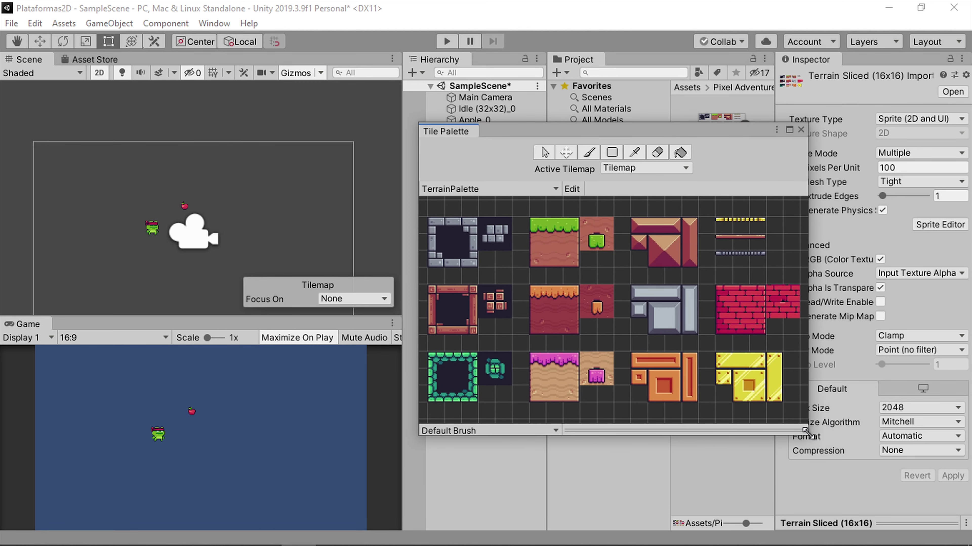
{"action": "left_click_drag", "start_coordinate": [806, 432], "coordinate": [932, 507]}
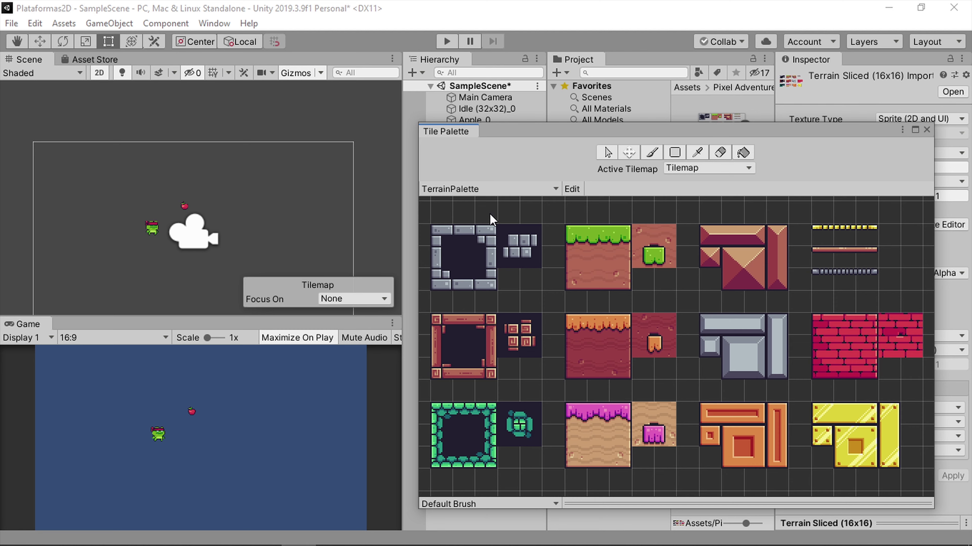
{"action": "left_click", "coordinate": [588, 253]}
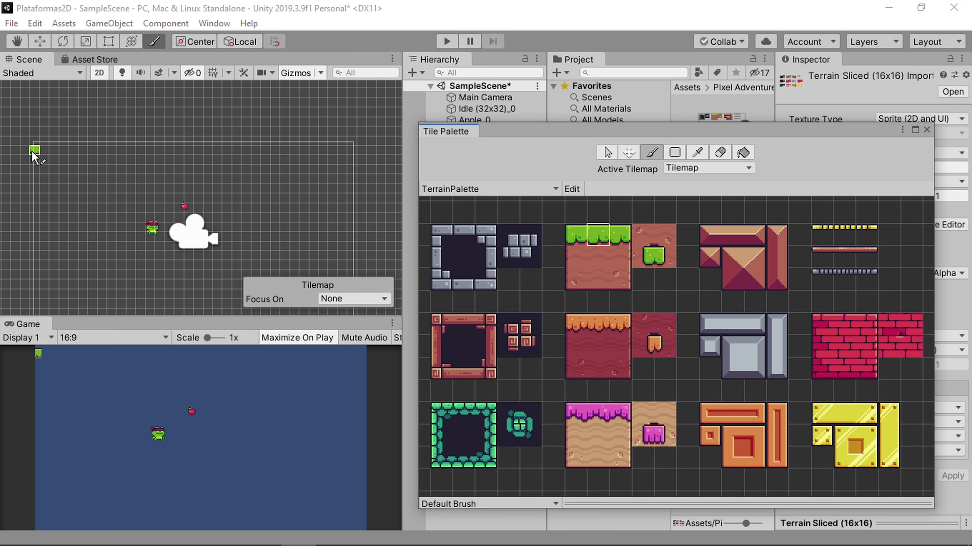
Adjust the zoom, move the Tile Palette window down and left, and select Main Camera.
{"action": "scroll", "coordinate": [37, 130], "scroll_direction": "up", "scroll_amount": 5}
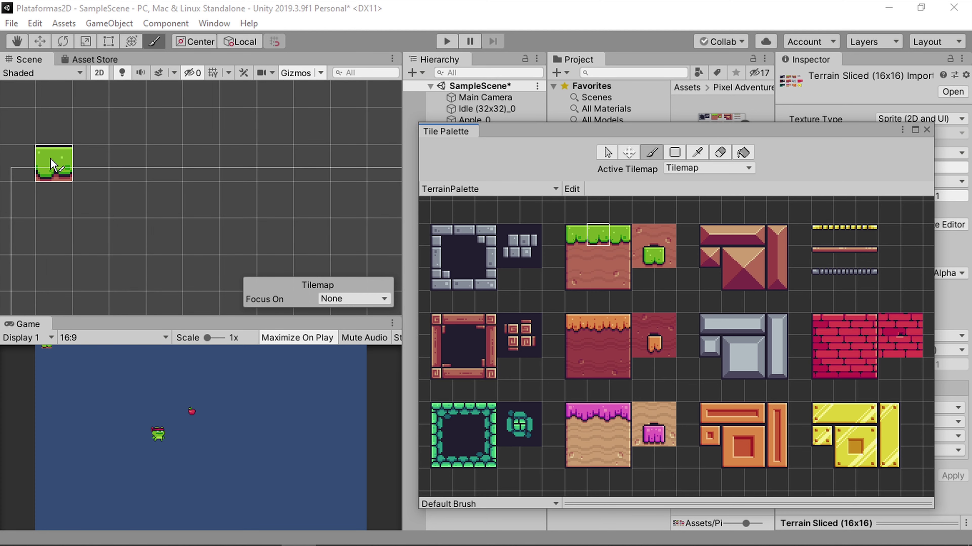
{"action": "scroll", "coordinate": [52, 163], "scroll_direction": "up", "scroll_amount": 3}
{"action": "scroll", "coordinate": [53, 164], "scroll_direction": "up", "scroll_amount": 2}
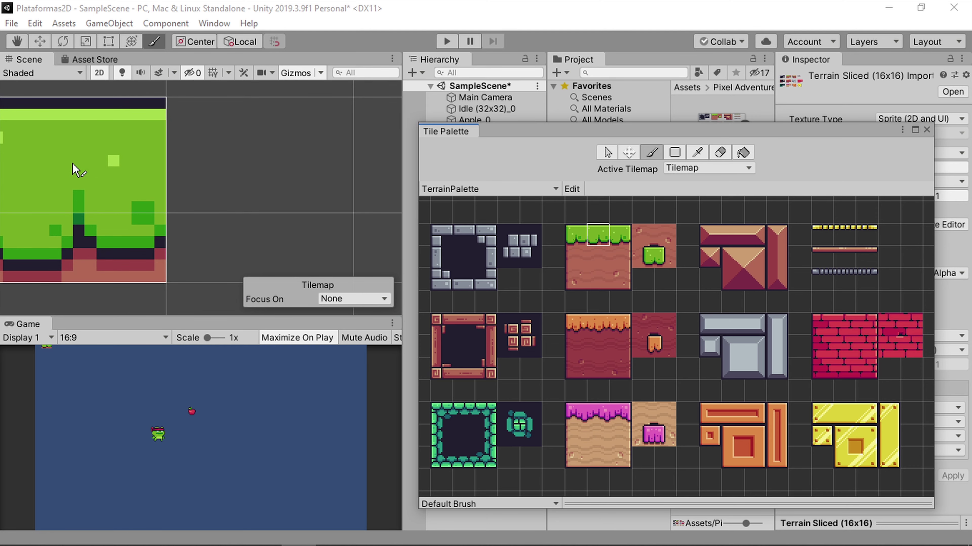
{"action": "scroll", "coordinate": [254, 177], "scroll_direction": "down", "scroll_amount": 4}
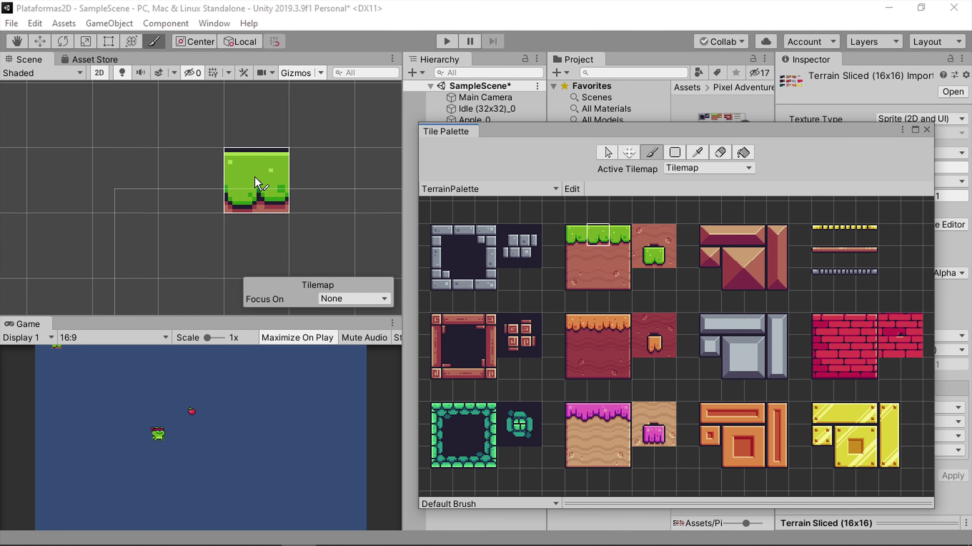
{"action": "scroll", "coordinate": [254, 177], "scroll_direction": "down", "scroll_amount": 1}
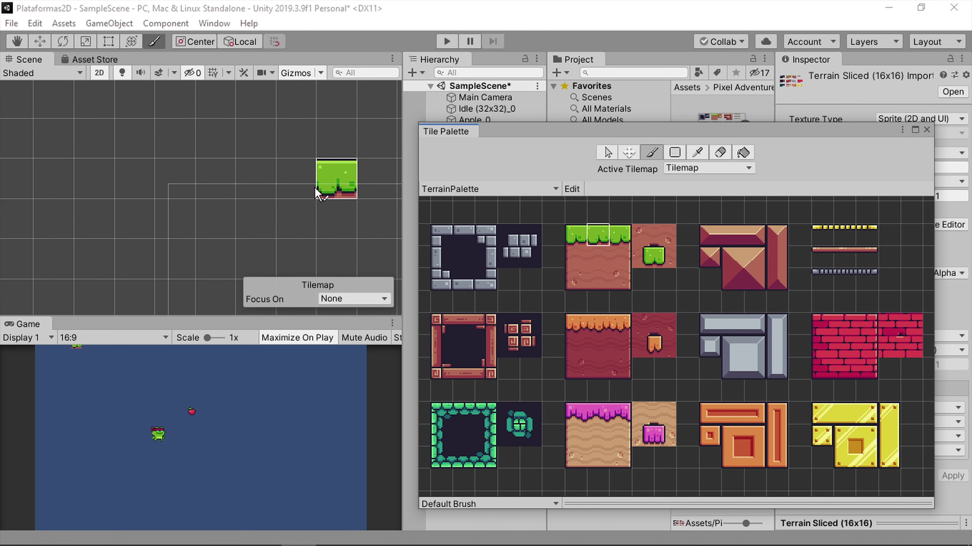
{"action": "scroll", "coordinate": [319, 185], "scroll_direction": "down", "scroll_amount": 2}
{"action": "mouse_move", "coordinate": [499, 133]}
{"action": "left_mouse_down"}
{"action": "mouse_move", "coordinate": [463, 176]}
{"action": "mouse_move", "coordinate": [548, 193]}
{"action": "left_mouse_up"}
{"action": "left_click", "coordinate": [481, 97]}
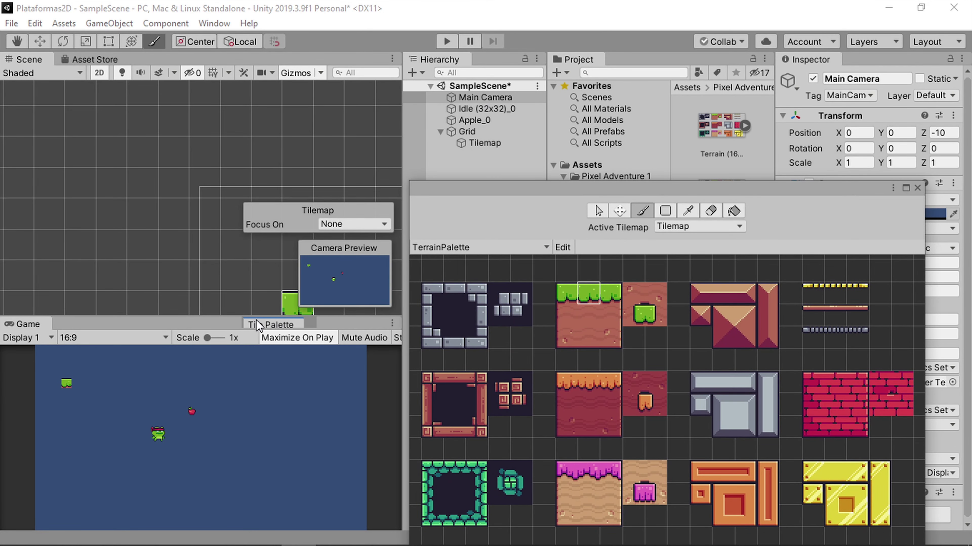
Dock the Tile Palette beside the Game view and switch to the Rect tool on the Main Camera.
{"action": "left_click_drag", "start_coordinate": [441, 190], "coordinate": [231, 323]}
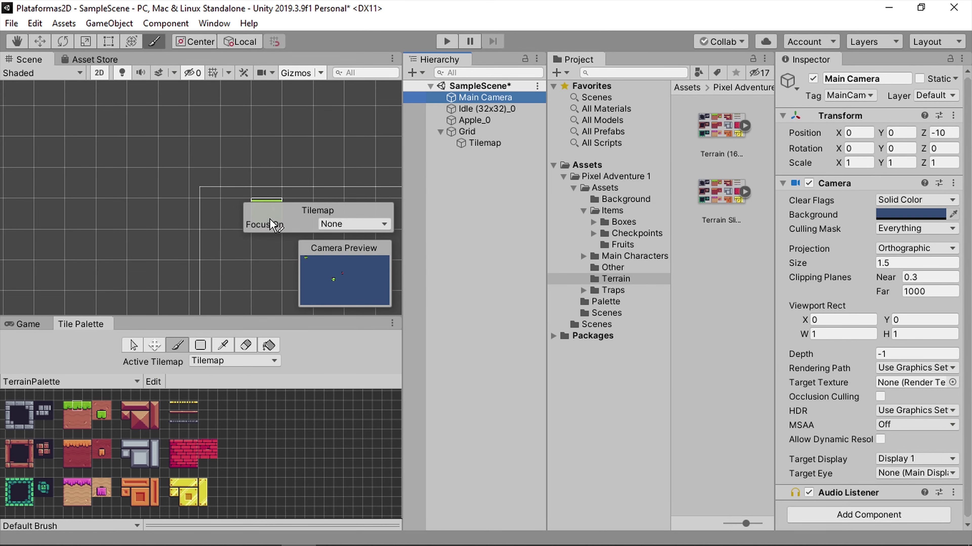
{"action": "left_click", "coordinate": [470, 190]}
{"action": "left_click", "coordinate": [481, 110]}
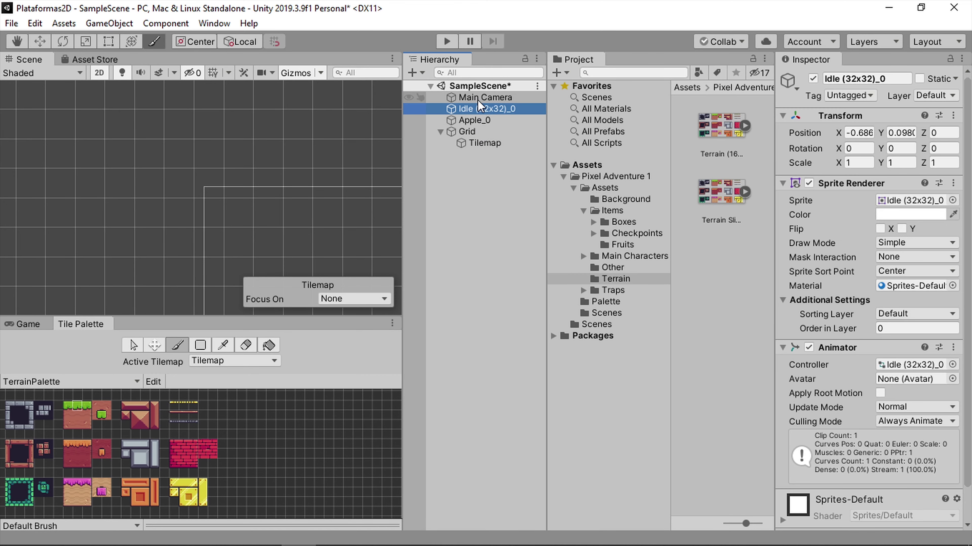
{"action": "left_click", "coordinate": [478, 98]}
{"action": "left_click", "coordinate": [107, 45]}
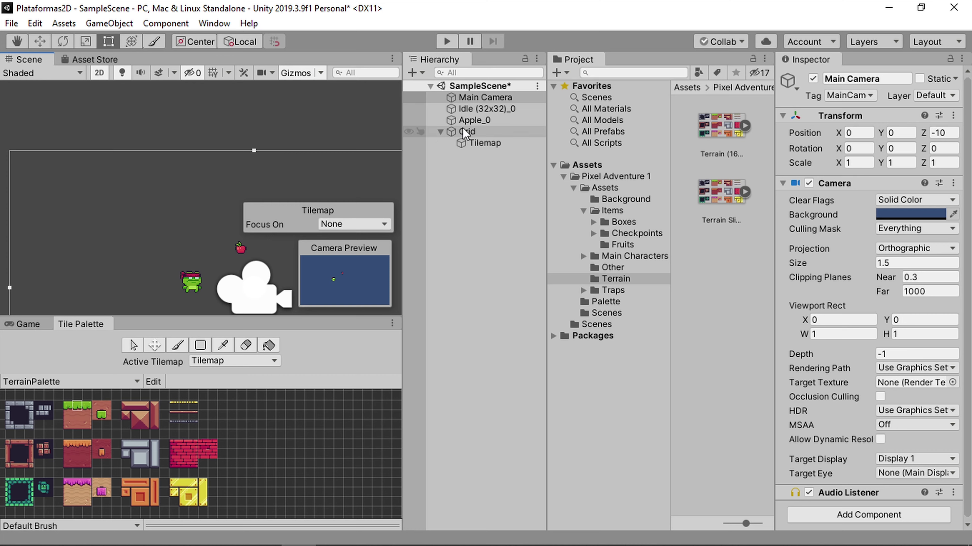
Select the Grid together with the Main Camera and frame the camera for comparison.
{"action": "left_click", "coordinate": [473, 132]}
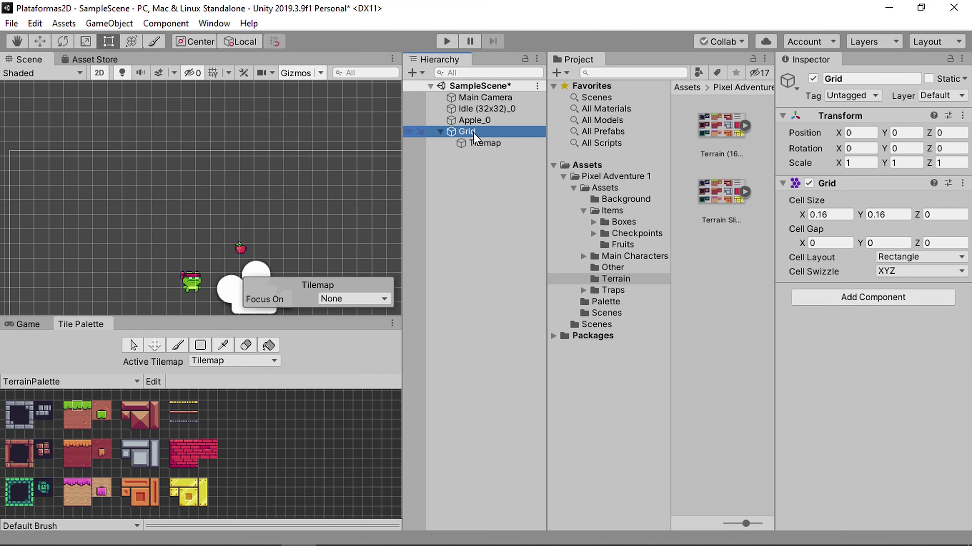
{"action": "scroll", "coordinate": [341, 138], "scroll_direction": "up", "scroll_amount": 5}
{"action": "double_click", "coordinate": [471, 99]}
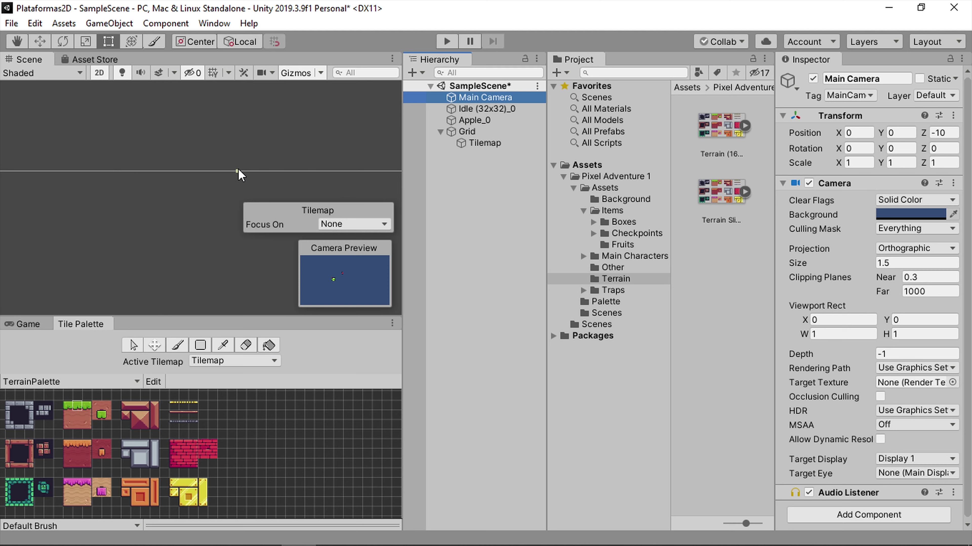
{"action": "left_click", "coordinate": [464, 131], "text": "ctrl"}
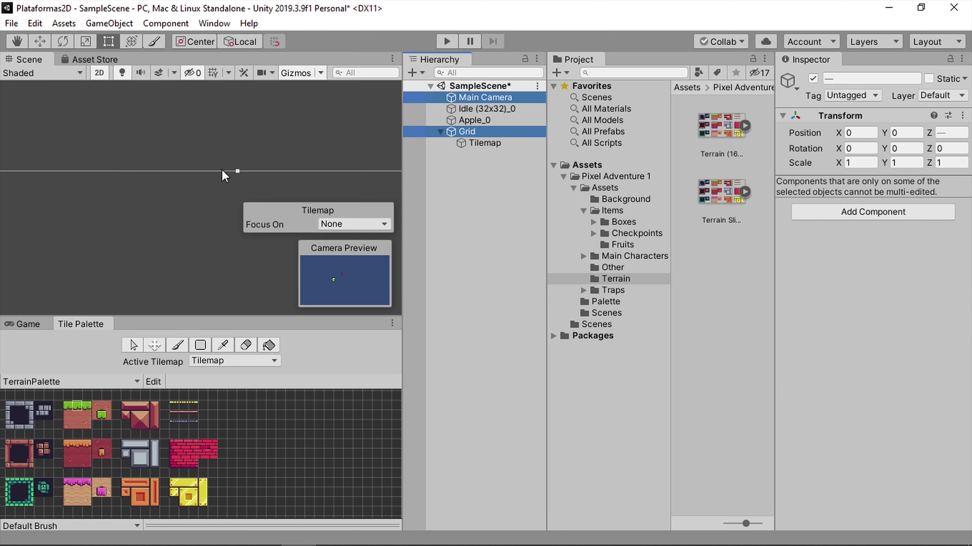
{"action": "left_click", "coordinate": [470, 143]}
{"action": "left_click", "coordinate": [465, 132]}
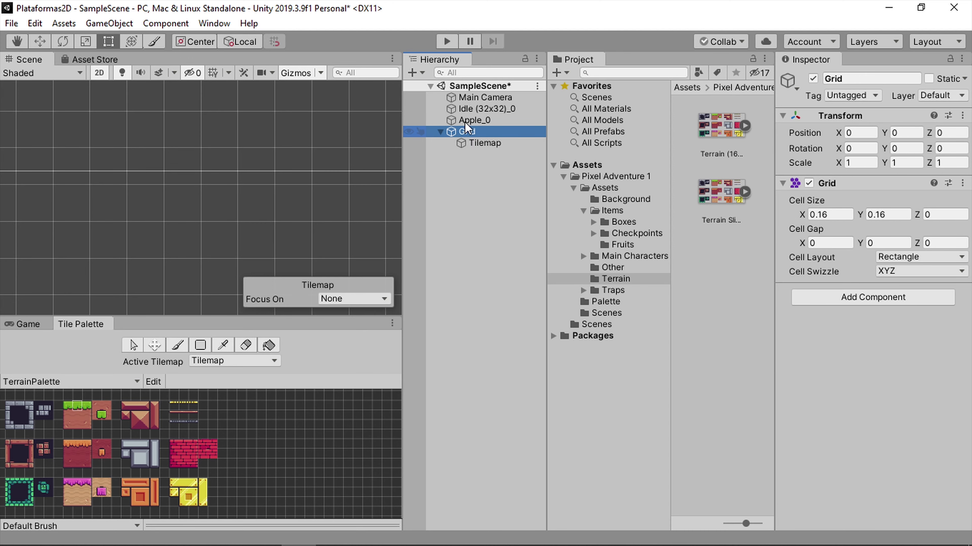
{"action": "left_click", "coordinate": [468, 99], "text": "ctrl"}
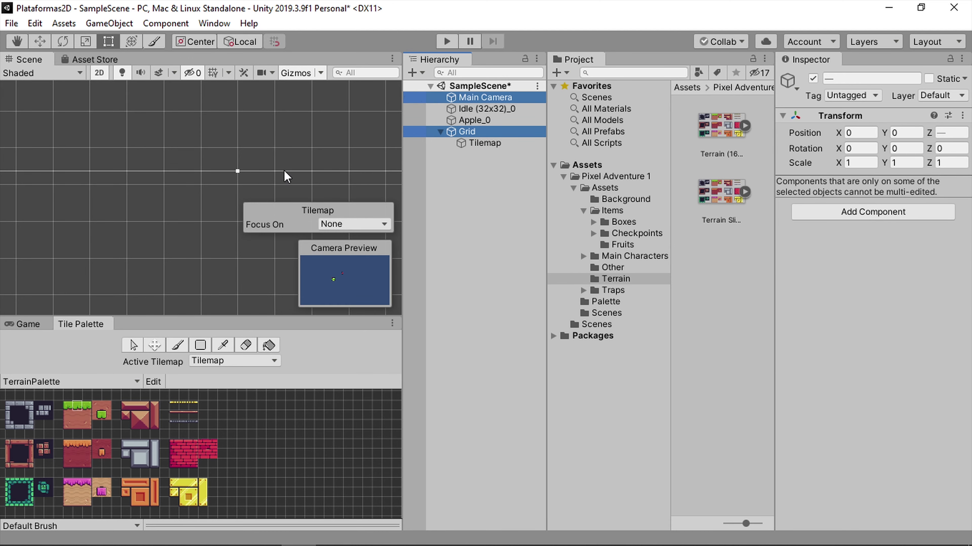
Zoom in and frame the Main Camera with the Grid in the Scene view.
{"action": "scroll", "coordinate": [234, 183], "scroll_direction": "up", "scroll_amount": 1}
{"action": "scroll", "coordinate": [303, 146], "scroll_direction": "up", "scroll_amount": 1}
{"action": "scroll", "coordinate": [303, 145], "scroll_direction": "up", "scroll_amount": 1}
{"action": "scroll", "coordinate": [278, 165], "scroll_direction": "up", "scroll_amount": 1}
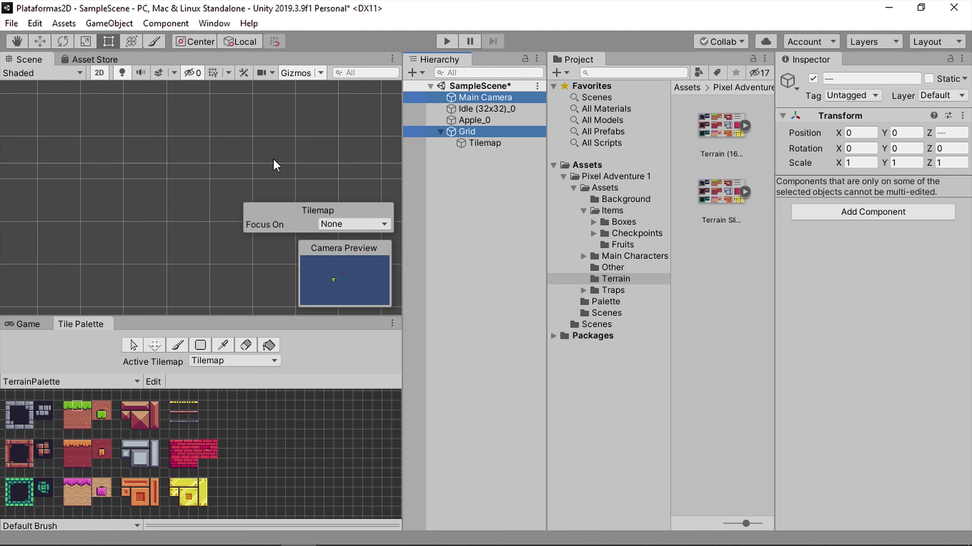
{"action": "left_click", "coordinate": [274, 168]}
{"action": "left_click", "coordinate": [484, 143]}
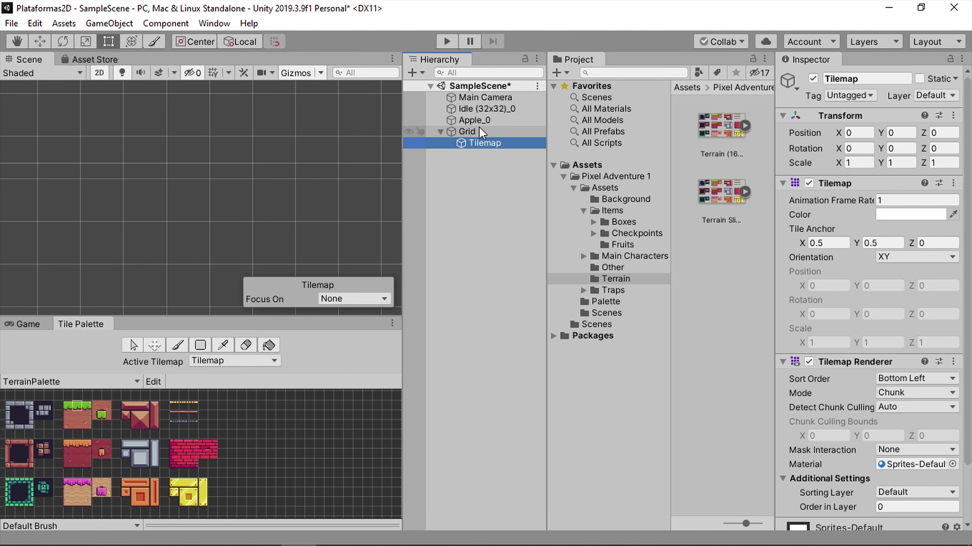
{"action": "left_click", "coordinate": [467, 131]}
{"action": "left_click", "coordinate": [485, 98], "text": "ctrl"}
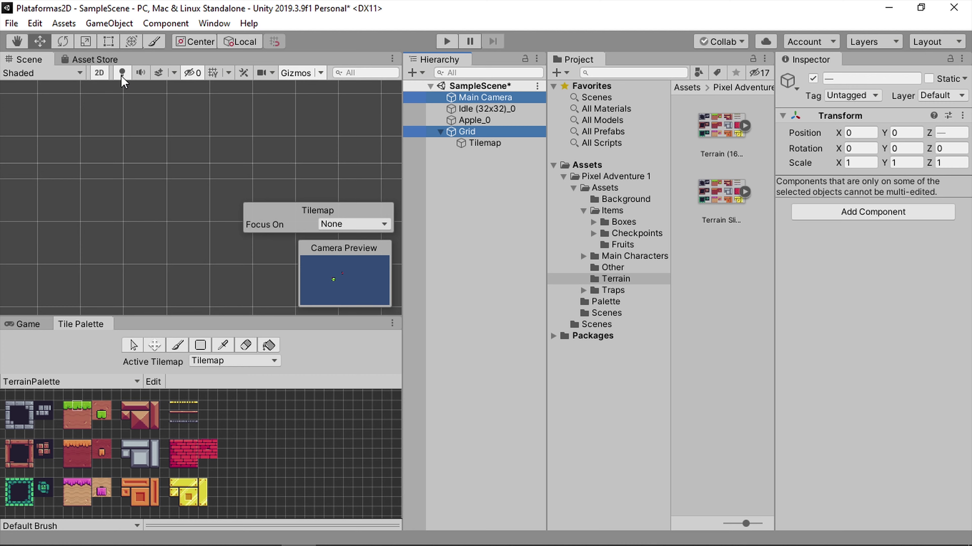
{"action": "double_click", "coordinate": [483, 97]}
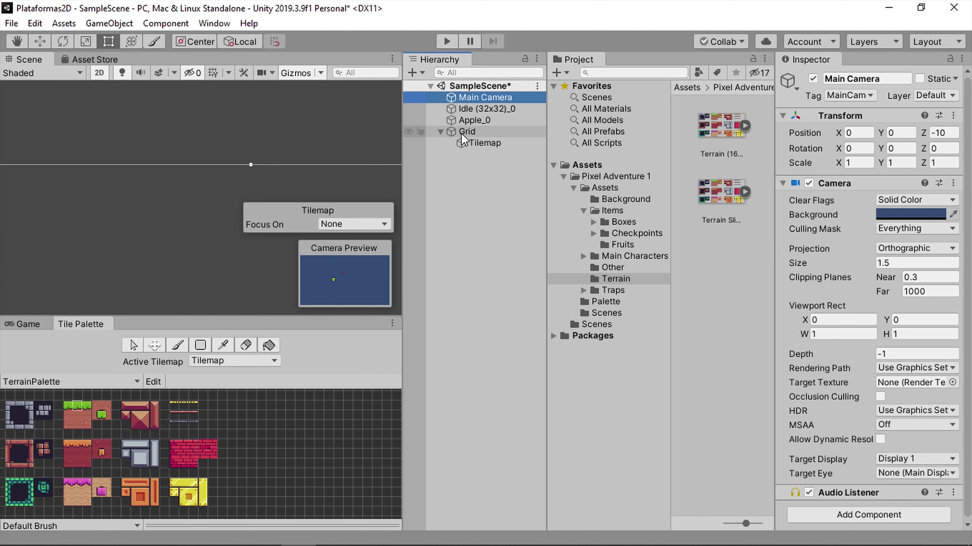
{"action": "left_click_drag", "start_coordinate": [474, 120], "coordinate": [471, 134]}
{"action": "left_click", "coordinate": [483, 97], "text": "ctrl"}
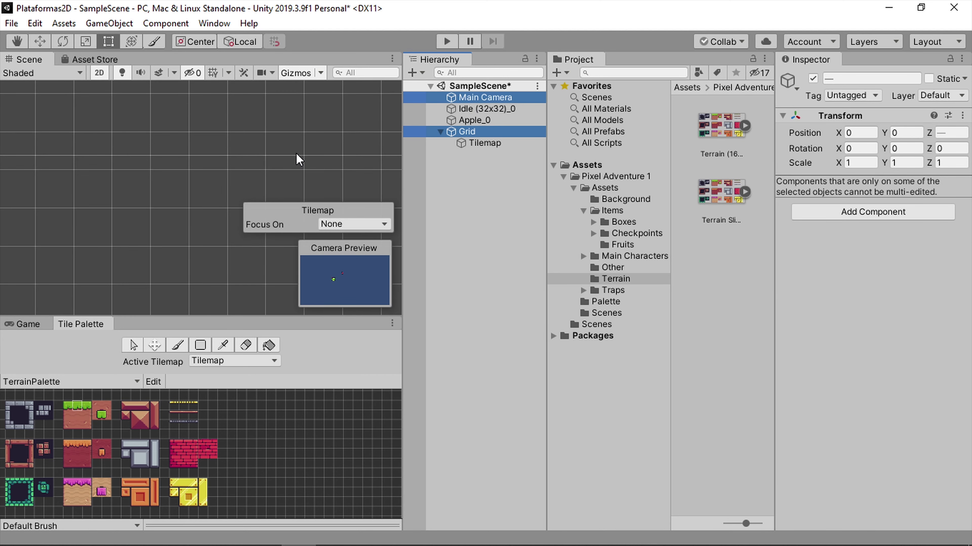
{"action": "double_click", "coordinate": [482, 97]}
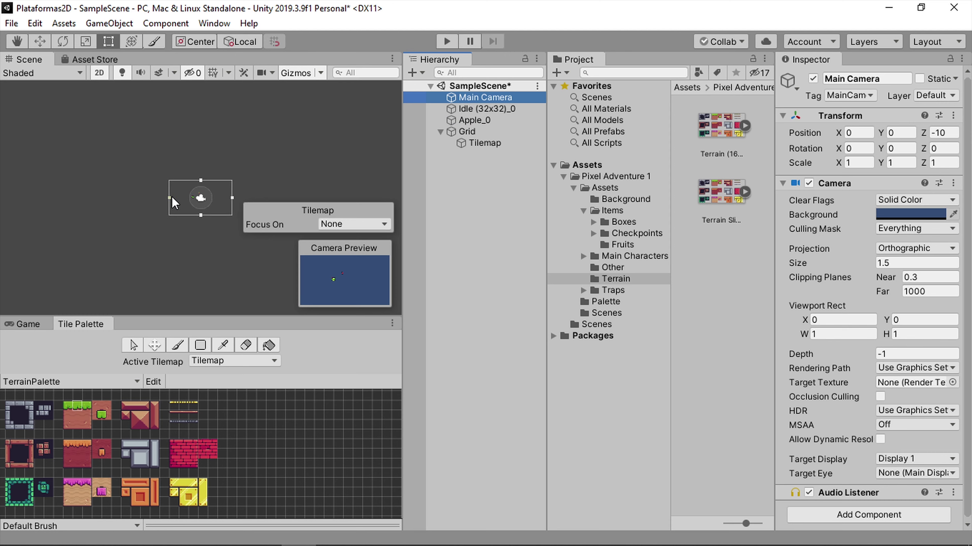
Pull the camera frame's top edge down, toggling the Grid to check alignment.
{"action": "scroll", "coordinate": [199, 191], "scroll_direction": "up", "scroll_amount": 3}
{"action": "scroll", "coordinate": [229, 179], "scroll_direction": "up", "scroll_amount": 2}
{"action": "scroll", "coordinate": [187, 194], "scroll_direction": "up", "scroll_amount": 2}
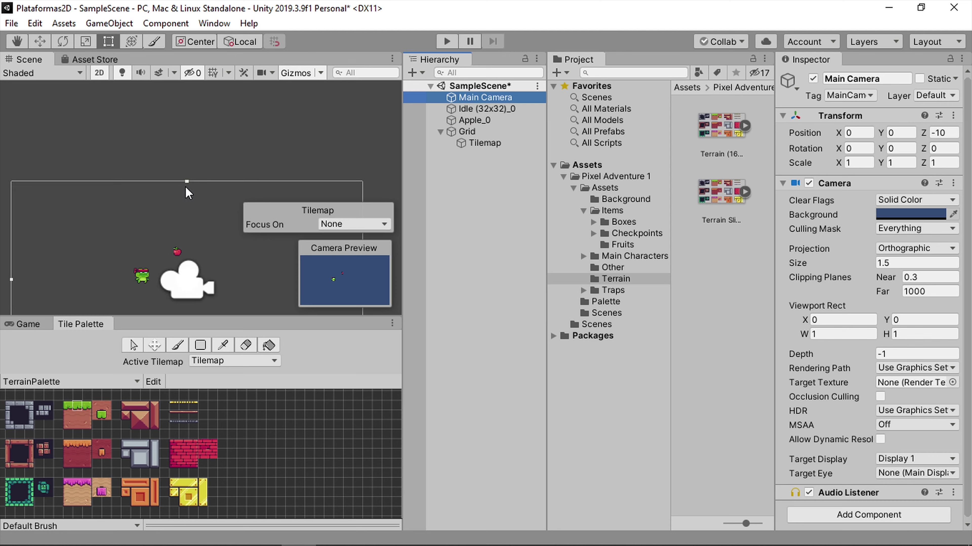
{"action": "scroll", "coordinate": [188, 186], "scroll_direction": "up", "scroll_amount": 1}
{"action": "scroll", "coordinate": [187, 185], "scroll_direction": "up", "scroll_amount": 1}
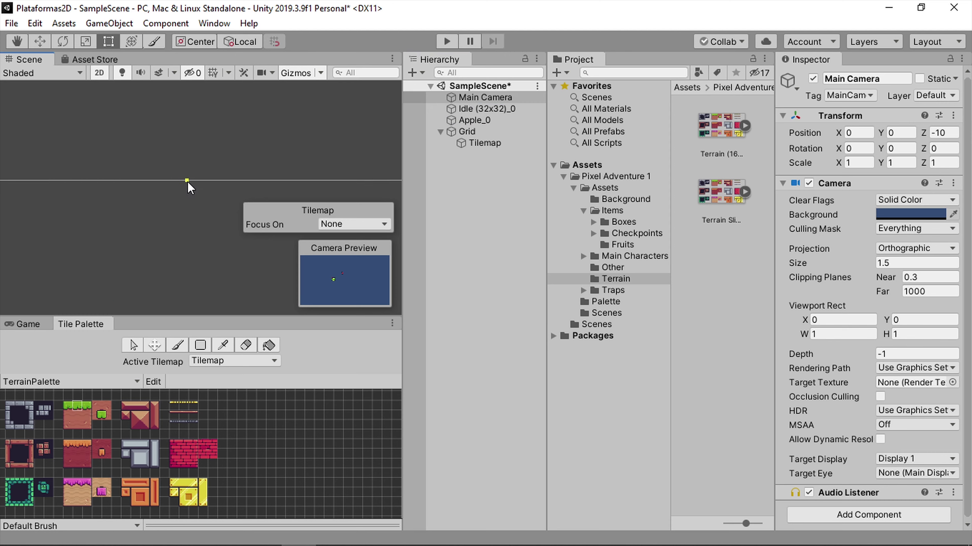
{"action": "left_click_drag", "start_coordinate": [187, 185], "coordinate": [189, 185]}
{"action": "left_click", "coordinate": [467, 132]}
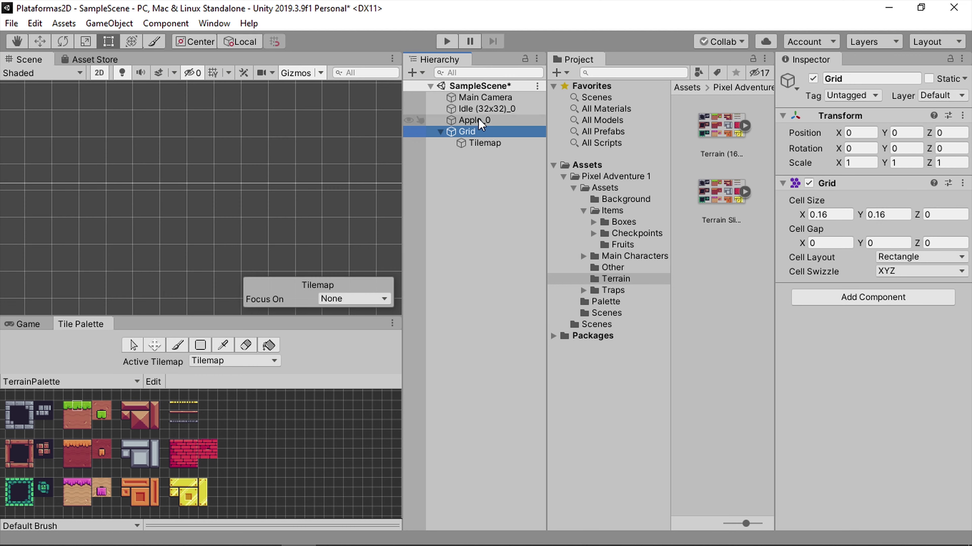
{"action": "left_click", "coordinate": [477, 98]}
{"action": "left_click_drag", "start_coordinate": [191, 182], "coordinate": [191, 184]}
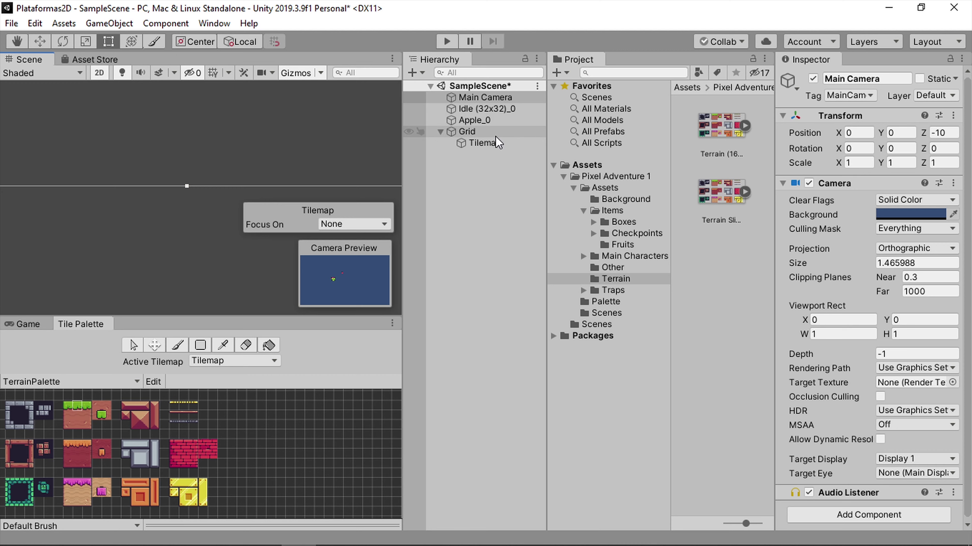
{"action": "left_click", "coordinate": [475, 131]}
{"action": "left_click", "coordinate": [484, 97]}
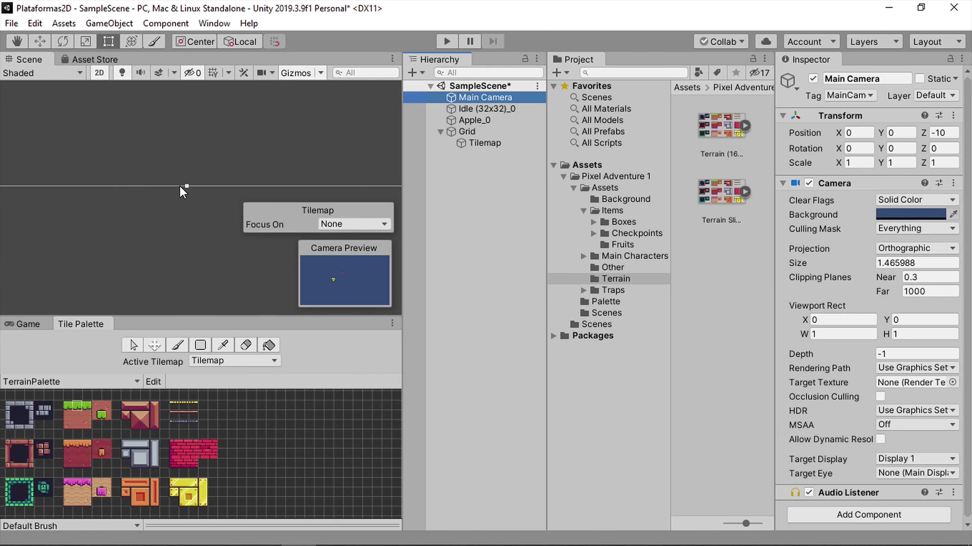
{"action": "left_click_drag", "start_coordinate": [184, 186], "coordinate": [196, 187]}
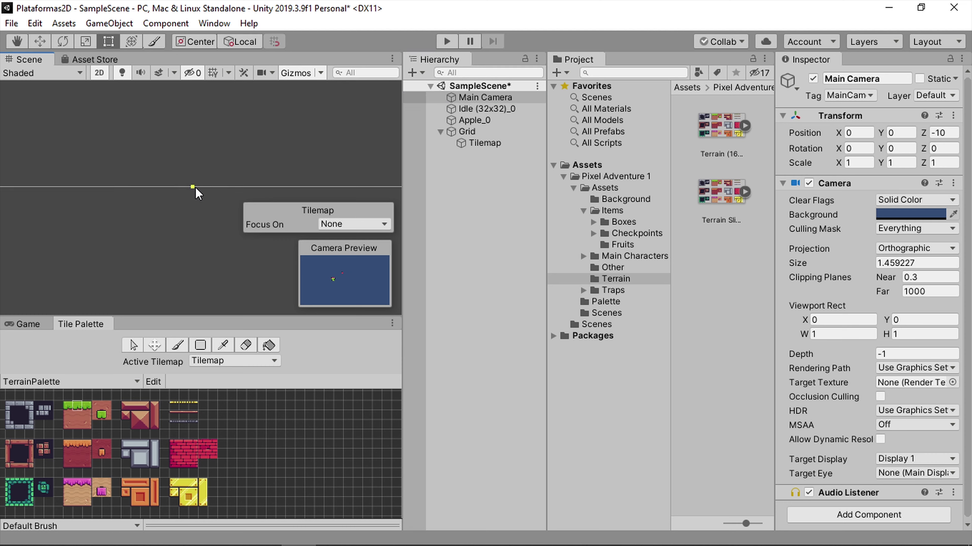
Keep nudging the camera's top edge until it sits on a grid line.
{"action": "left_click", "coordinate": [466, 132]}
{"action": "left_click", "coordinate": [459, 98]}
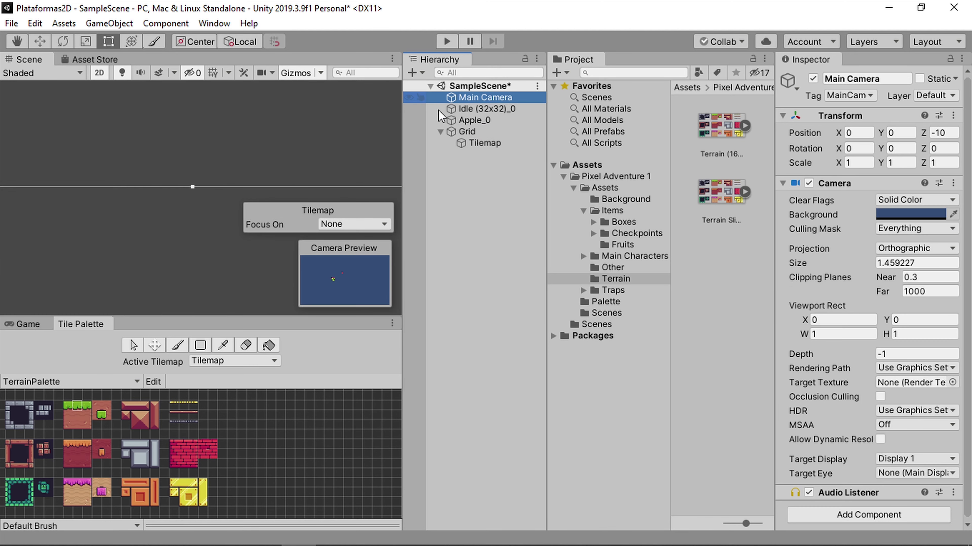
{"action": "left_click_drag", "start_coordinate": [192, 186], "coordinate": [192, 191]}
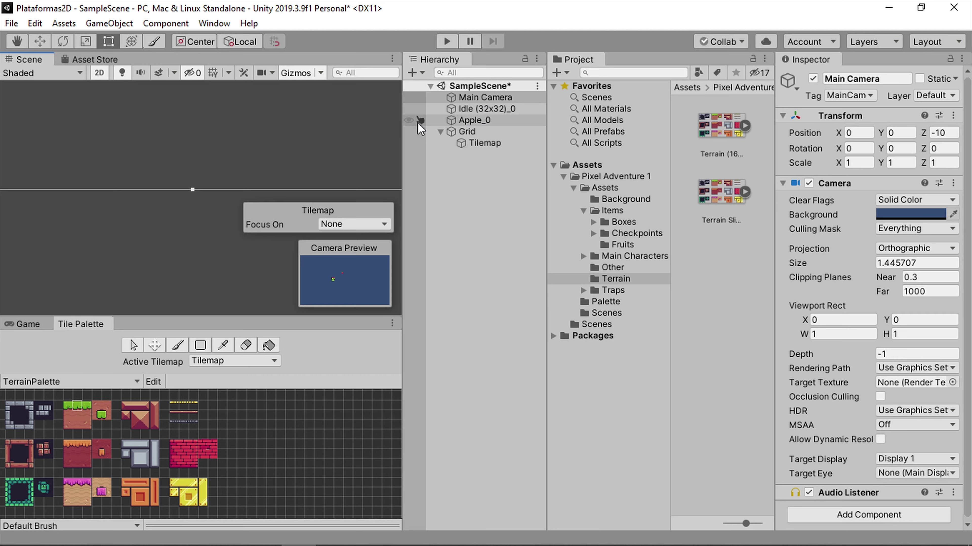
{"action": "left_click", "coordinate": [453, 132]}
{"action": "left_click", "coordinate": [484, 98]}
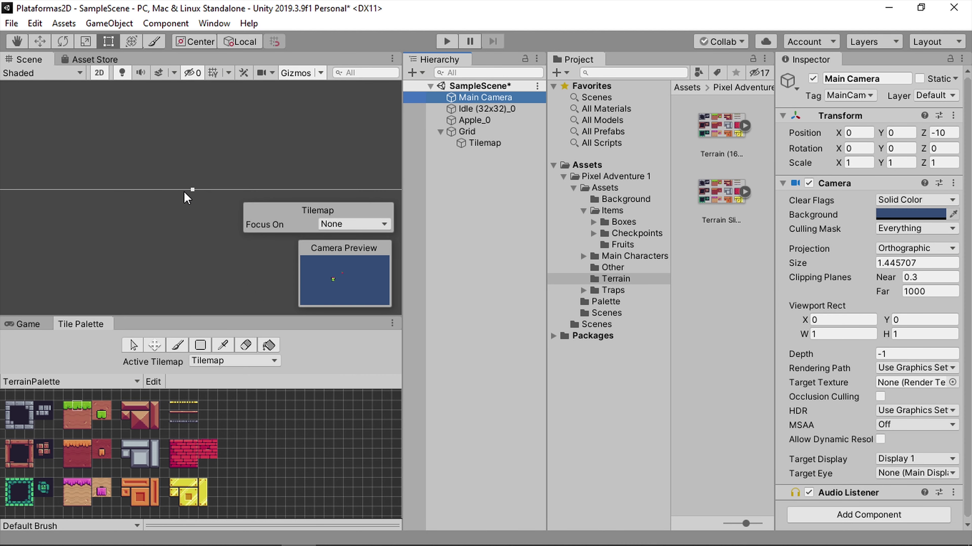
{"action": "left_click", "coordinate": [193, 190]}
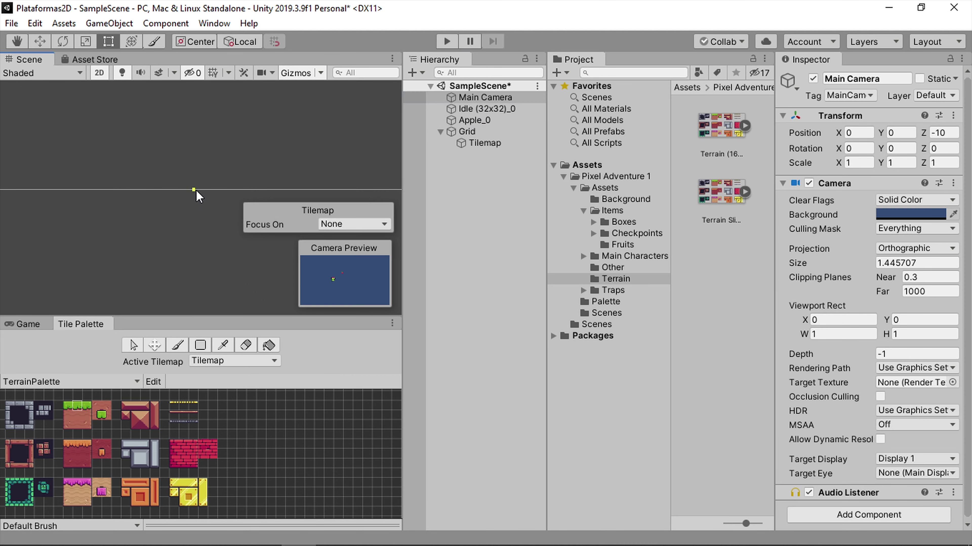
{"action": "left_click", "coordinate": [466, 132]}
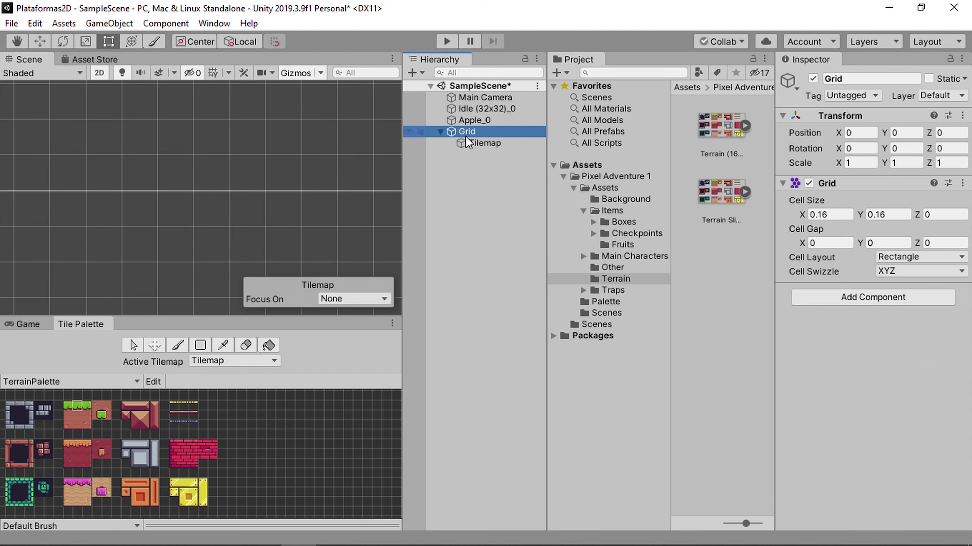
{"action": "scroll", "coordinate": [255, 192], "scroll_direction": "down", "scroll_amount": 5}
{"action": "middle_click_drag", "start_coordinate": [265, 232], "coordinate": [210, 195]}
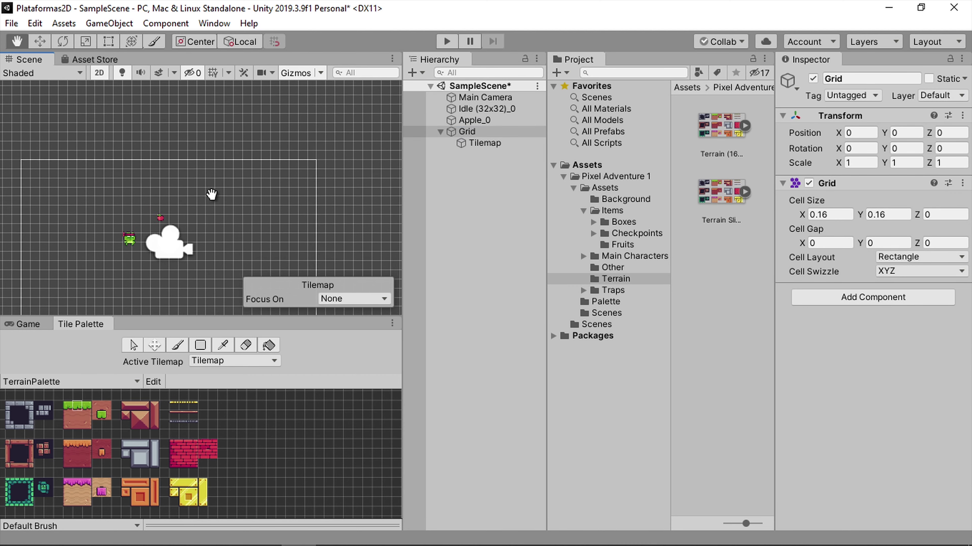
{"action": "scroll", "coordinate": [282, 180], "scroll_direction": "up", "scroll_amount": 3}
{"action": "scroll", "coordinate": [258, 133], "scroll_direction": "up", "scroll_amount": 2}
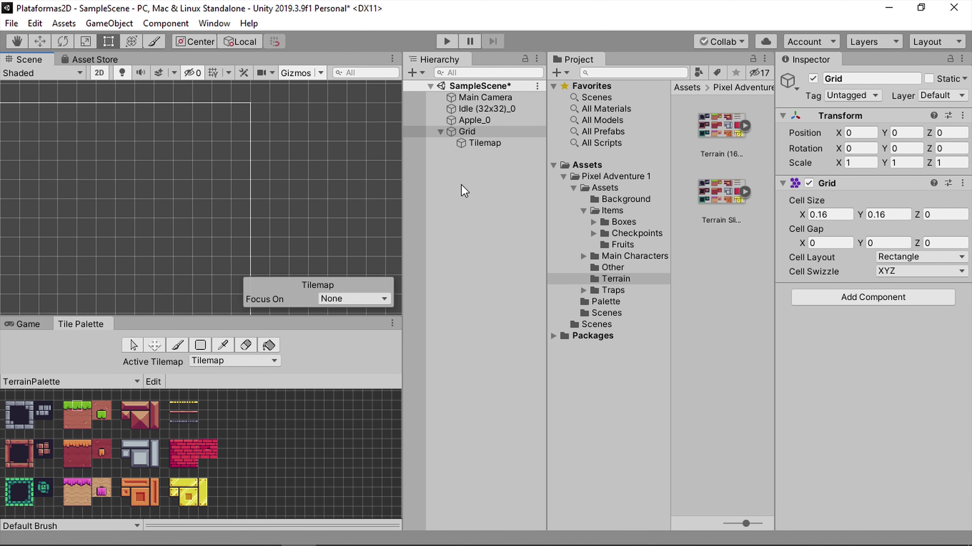
{"action": "left_click", "coordinate": [486, 98]}
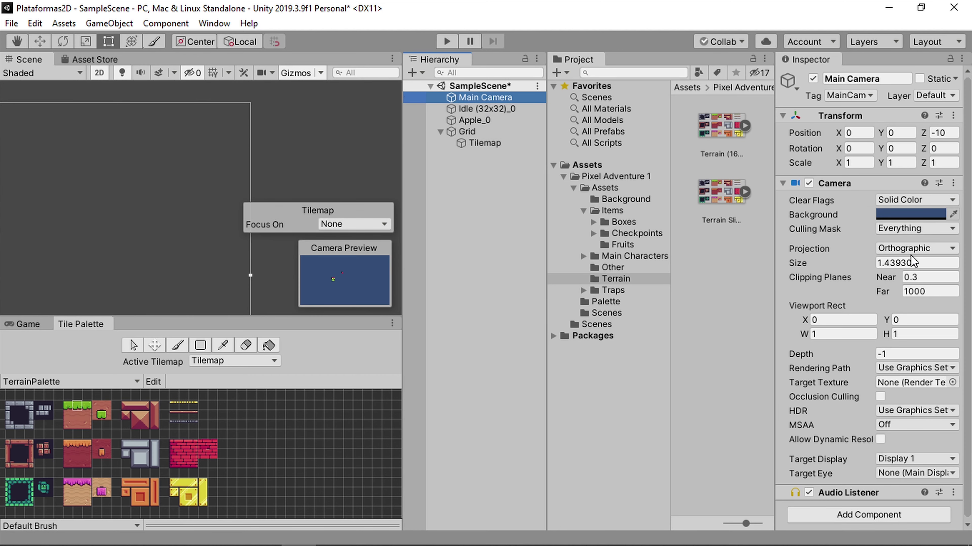
Trim the Camera Size value's extra decimals and retype its last digit, comparing with the Grid.
{"action": "left_click_drag", "start_coordinate": [918, 263], "coordinate": [897, 268]}
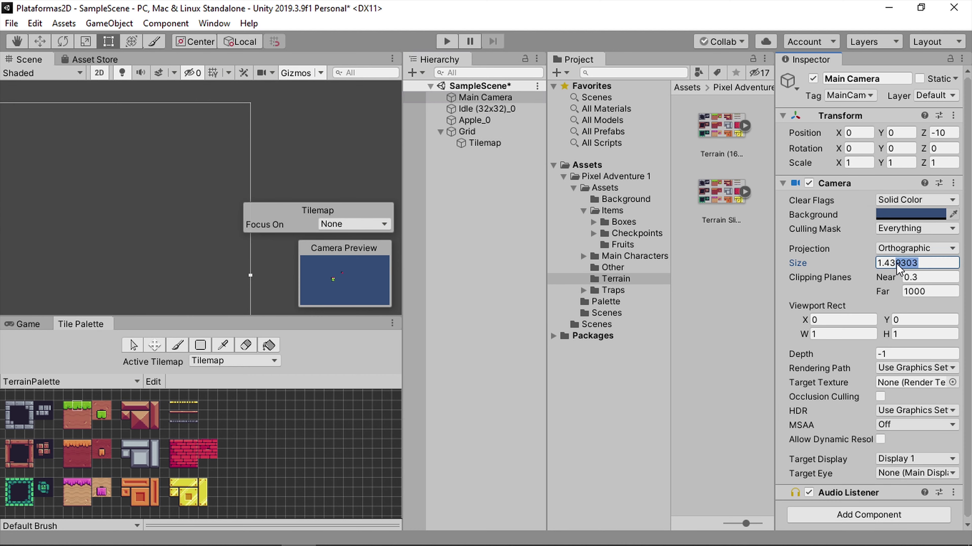
{"action": "key", "text": "BackSpace"}
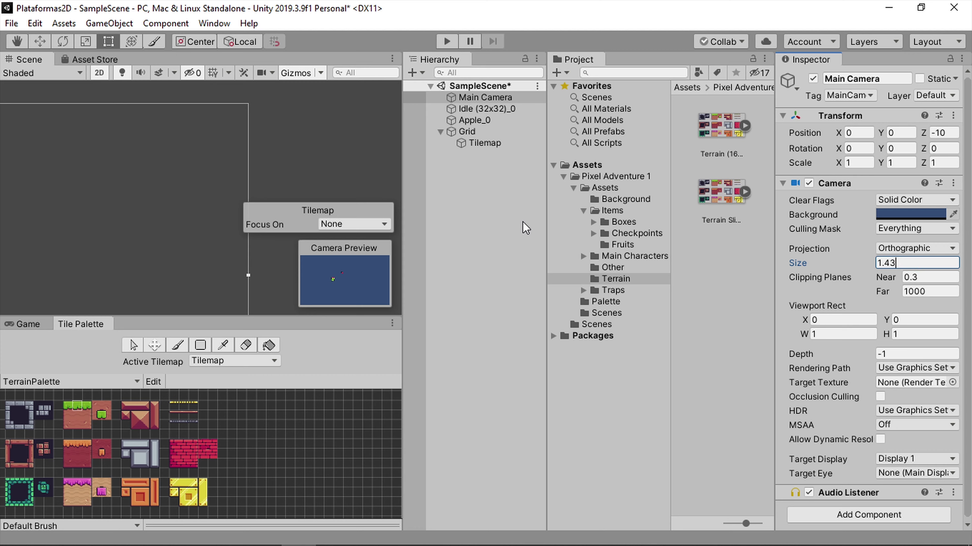
{"action": "left_click", "coordinate": [471, 133]}
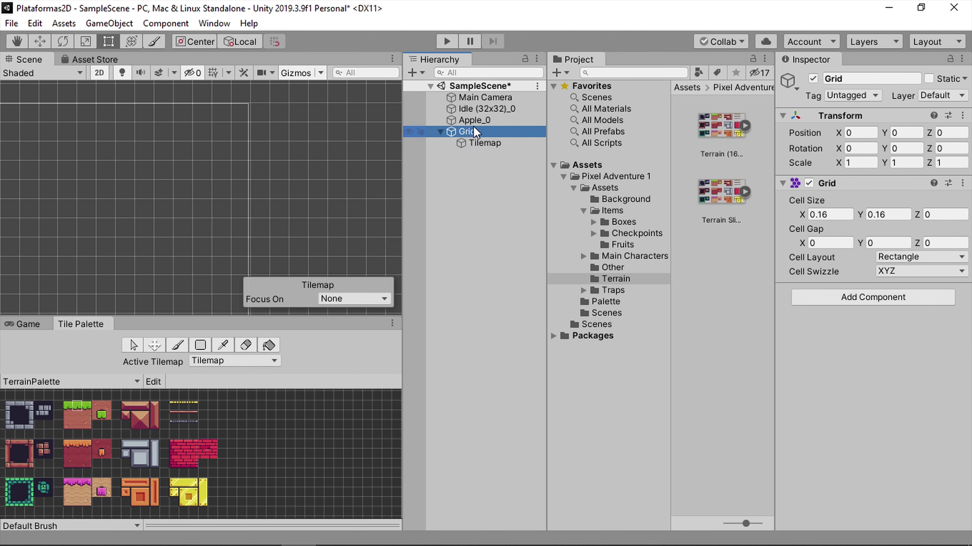
{"action": "left_click", "coordinate": [485, 98]}
{"action": "left_click", "coordinate": [901, 263]}
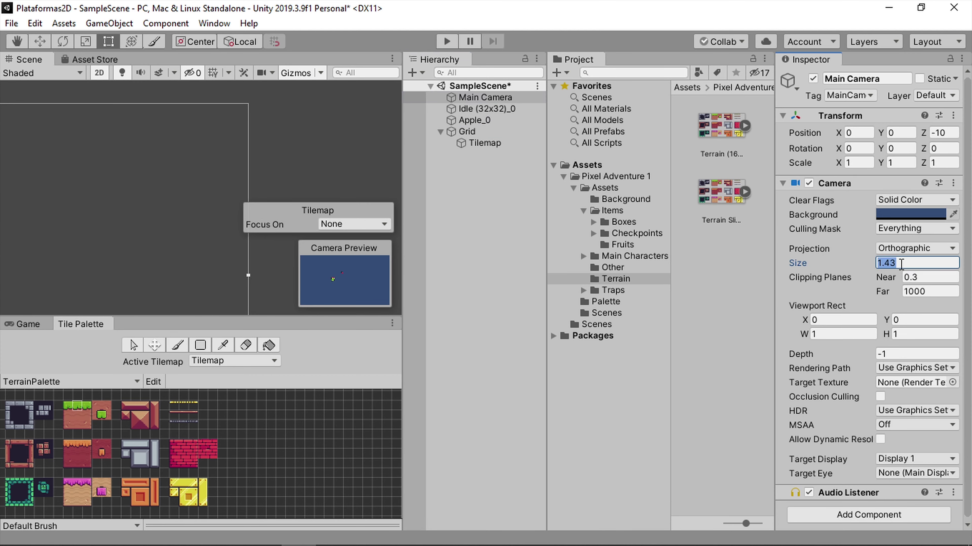
{"action": "type", "text": "9"}
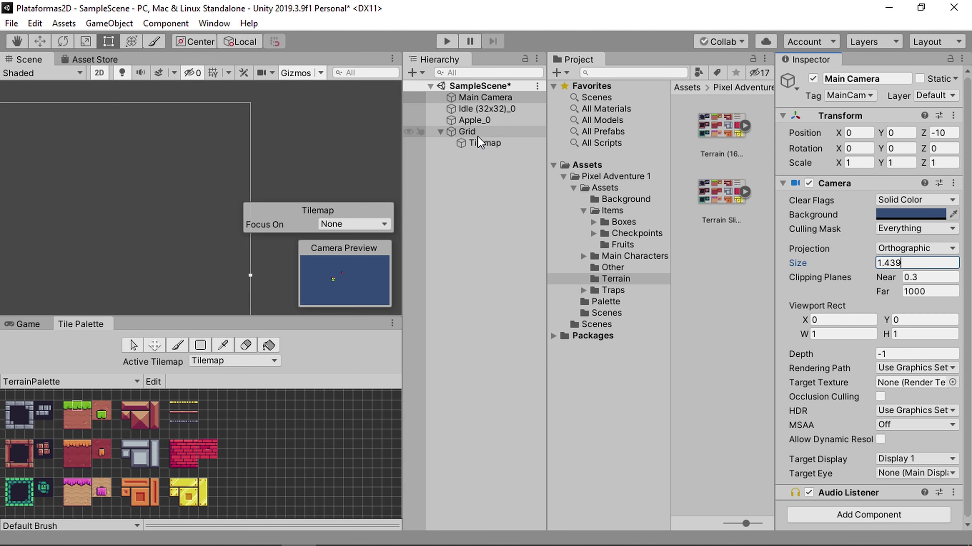
{"action": "left_click", "coordinate": [478, 133]}
Settle the Camera Size at 1.44 and recheck it against the Grid cells.
{"action": "scroll", "coordinate": [252, 118], "scroll_direction": "down", "scroll_amount": 1}
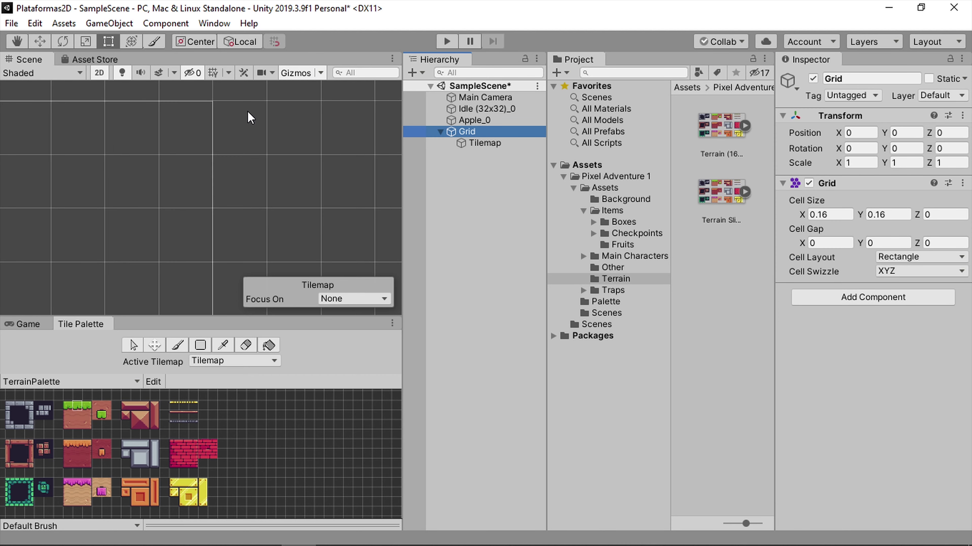
{"action": "scroll", "coordinate": [250, 119], "scroll_direction": "down", "scroll_amount": 1}
{"action": "left_click", "coordinate": [458, 97]}
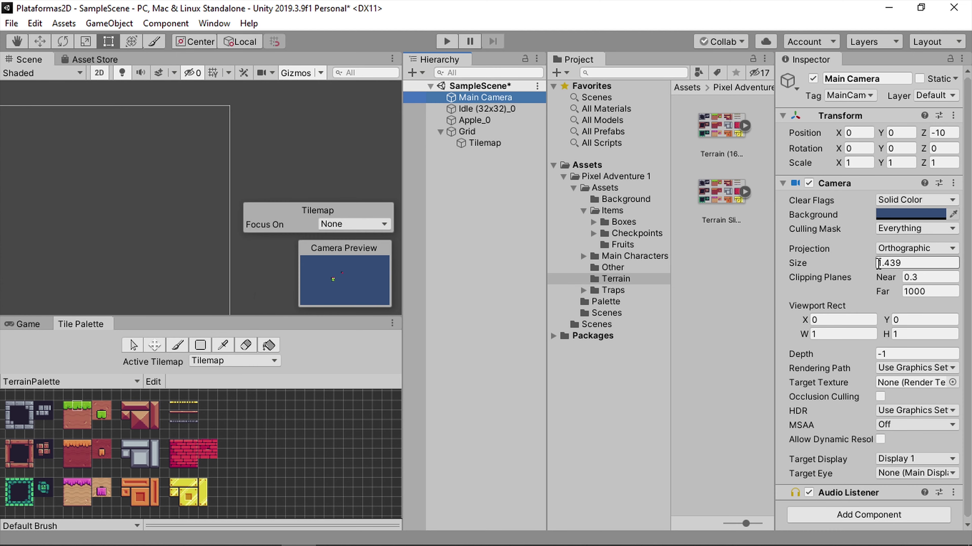
{"action": "left_click", "coordinate": [916, 264]}
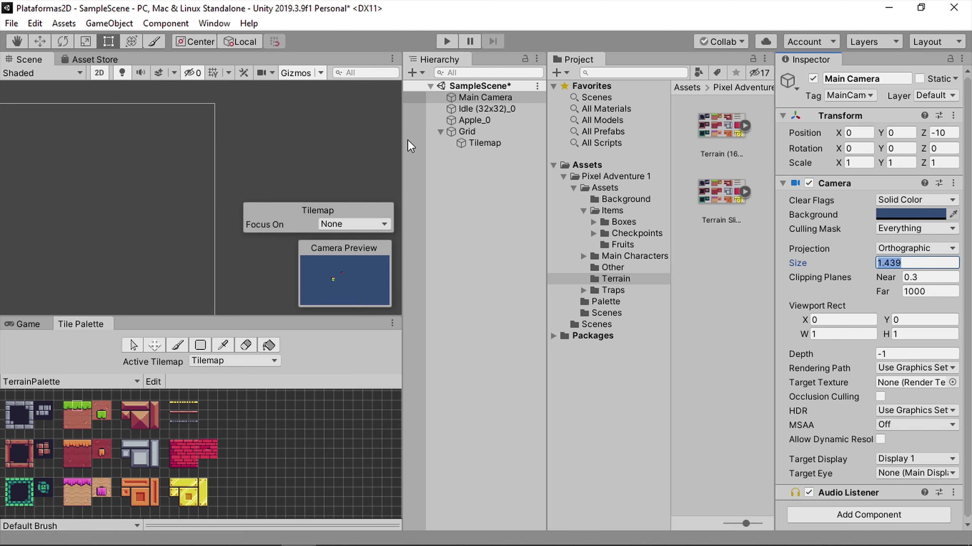
{"action": "left_click", "coordinate": [905, 264]}
{"action": "key", "text": "BackSpace"}
{"action": "type", "text": "4"}
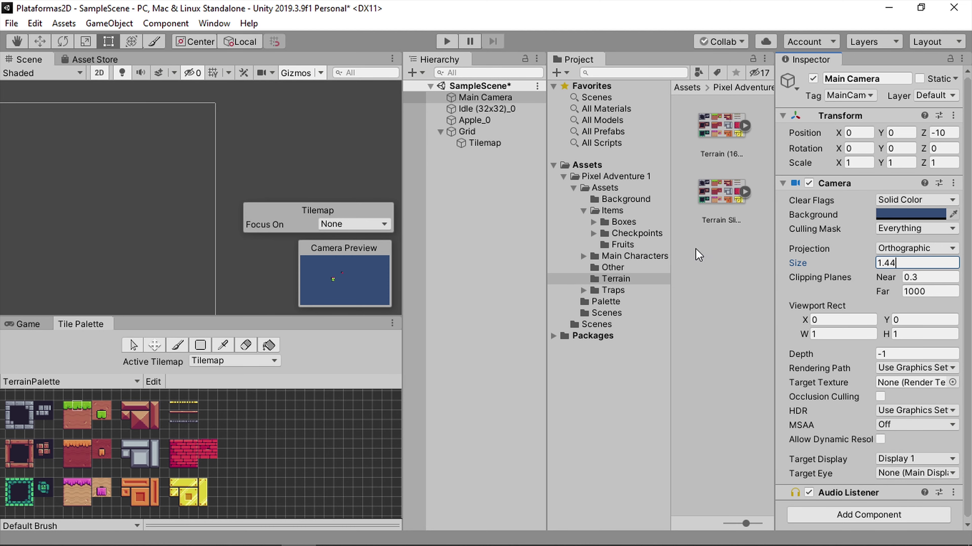
{"action": "left_click", "coordinate": [466, 132]}
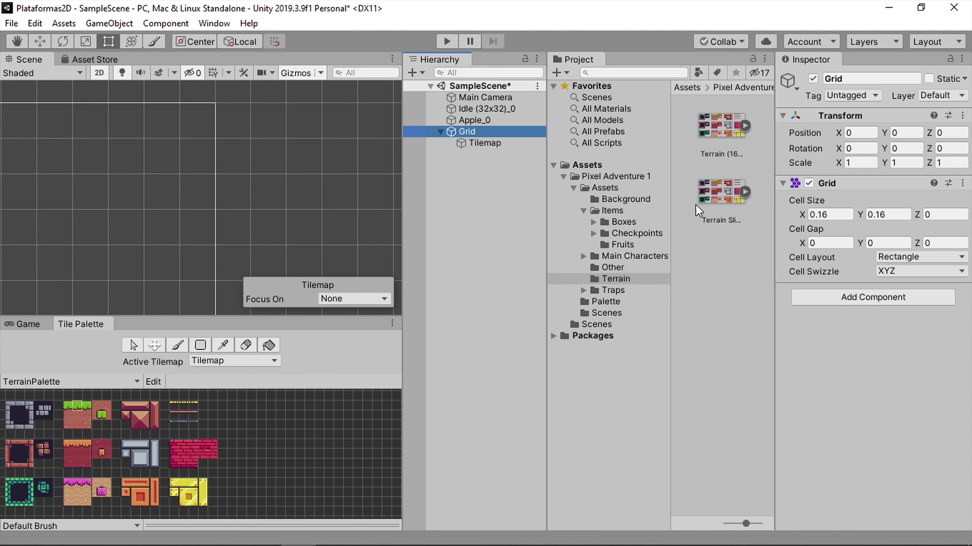
{"action": "left_click", "coordinate": [486, 109]}
{"action": "left_click", "coordinate": [485, 97]}
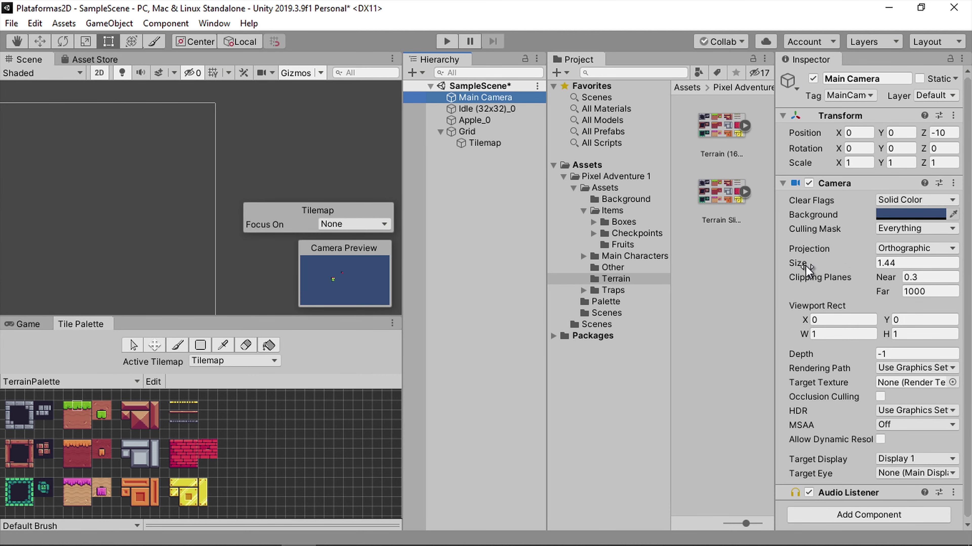
Recentre the camera frame in the scene and float the Tile Palette as its own window.
{"action": "scroll", "coordinate": [202, 201], "scroll_direction": "down", "scroll_amount": 3}
{"action": "middle_click_drag", "start_coordinate": [202, 201], "coordinate": [423, 229]}
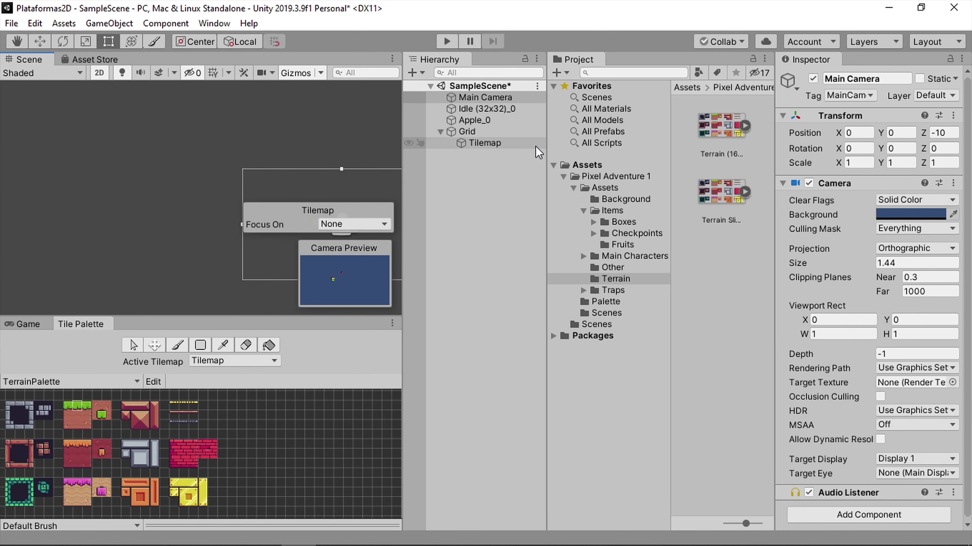
{"action": "left_click", "coordinate": [465, 134]}
{"action": "middle_click_drag", "start_coordinate": [324, 158], "coordinate": [209, 141]}
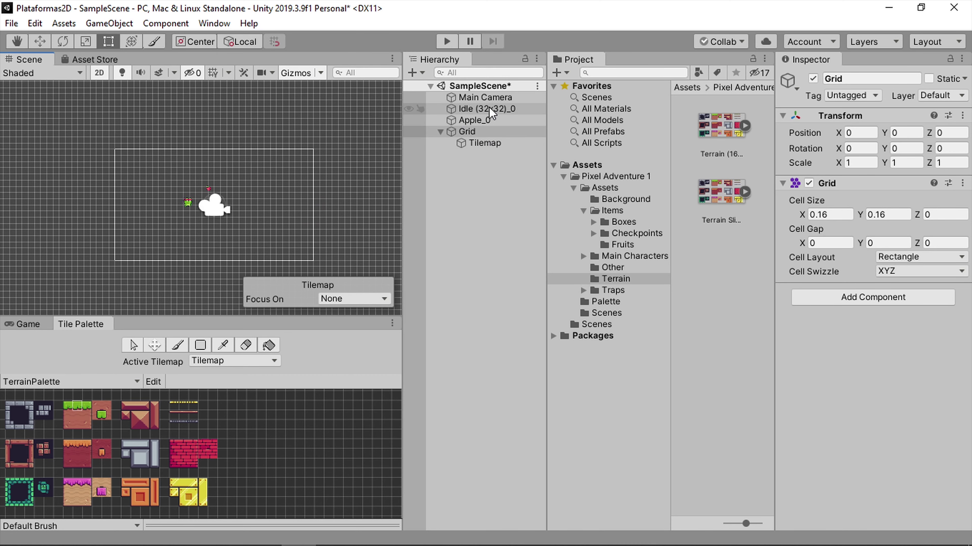
{"action": "left_click", "coordinate": [483, 98]}
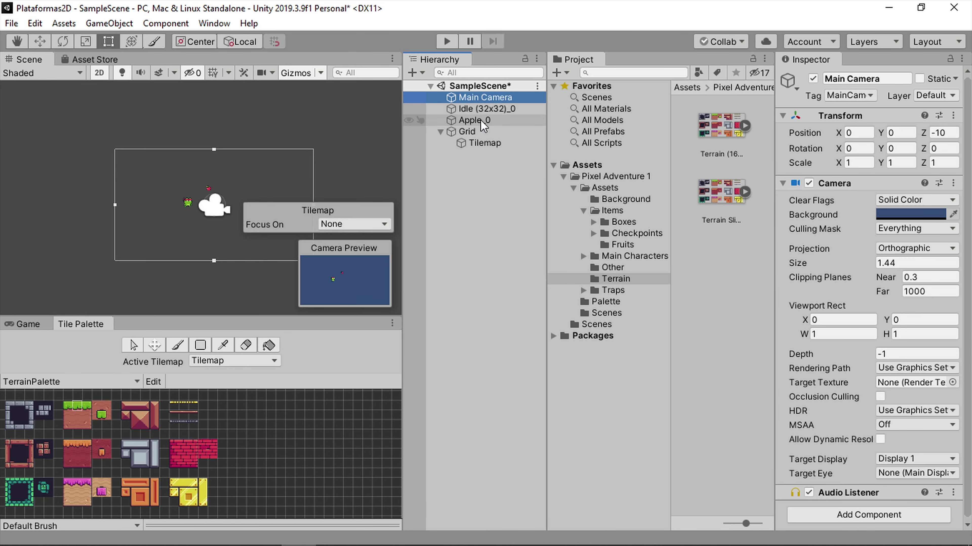
{"action": "mouse_move", "coordinate": [80, 325]}
{"action": "left_mouse_down"}
{"action": "mouse_move", "coordinate": [611, 206]}
{"action": "mouse_move", "coordinate": [592, 52]}
{"action": "mouse_move", "coordinate": [569, 28]}
{"action": "mouse_move", "coordinate": [639, 265]}
{"action": "left_mouse_up"}
Enlarge the Scene view and zoom in on the camera frame.
{"action": "left_click_drag", "start_coordinate": [355, 321], "coordinate": [356, 368]}
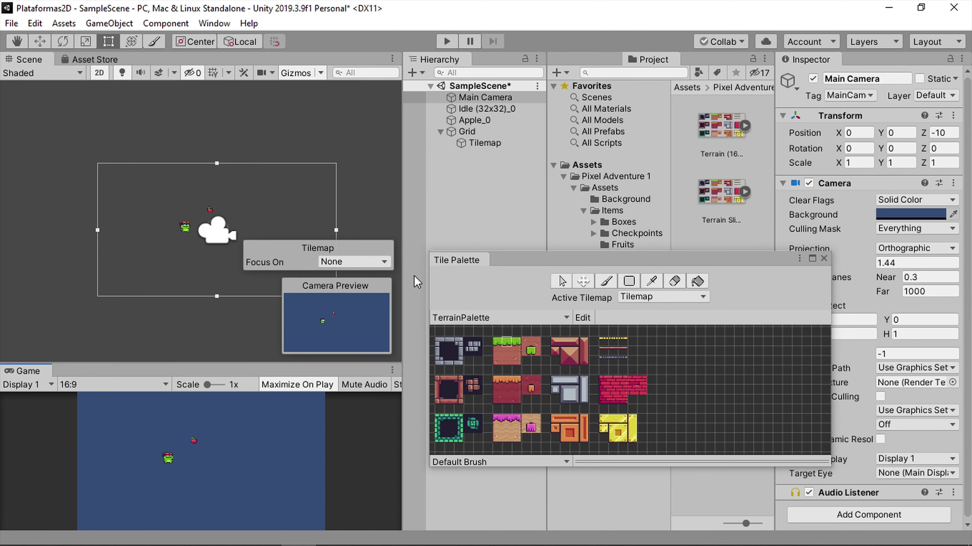
{"action": "left_click_drag", "start_coordinate": [404, 250], "coordinate": [427, 251]}
{"action": "scroll", "coordinate": [268, 267], "scroll_direction": "up", "scroll_amount": 2}
{"action": "middle_click_drag", "start_coordinate": [267, 248], "coordinate": [218, 218]}
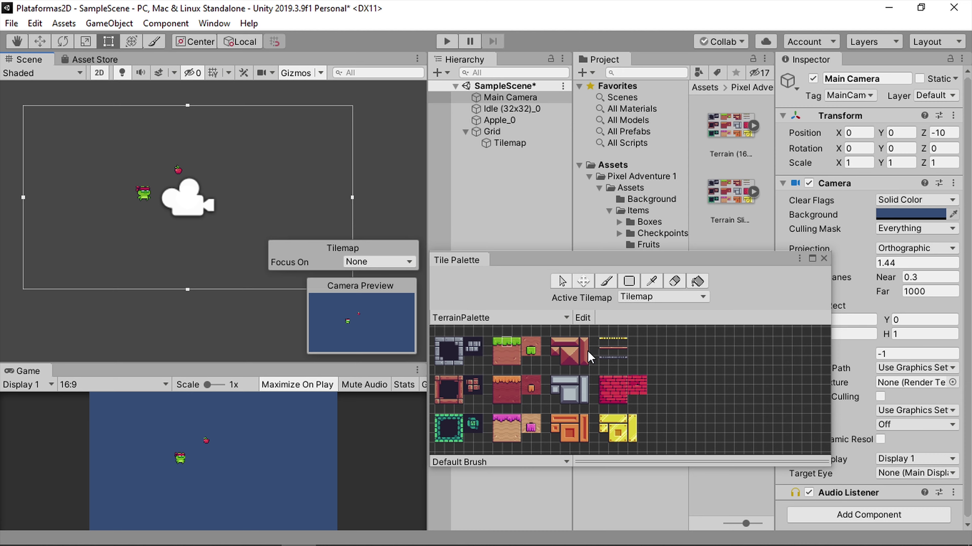
{"action": "scroll", "coordinate": [589, 358], "scroll_direction": "up", "scroll_amount": 2}
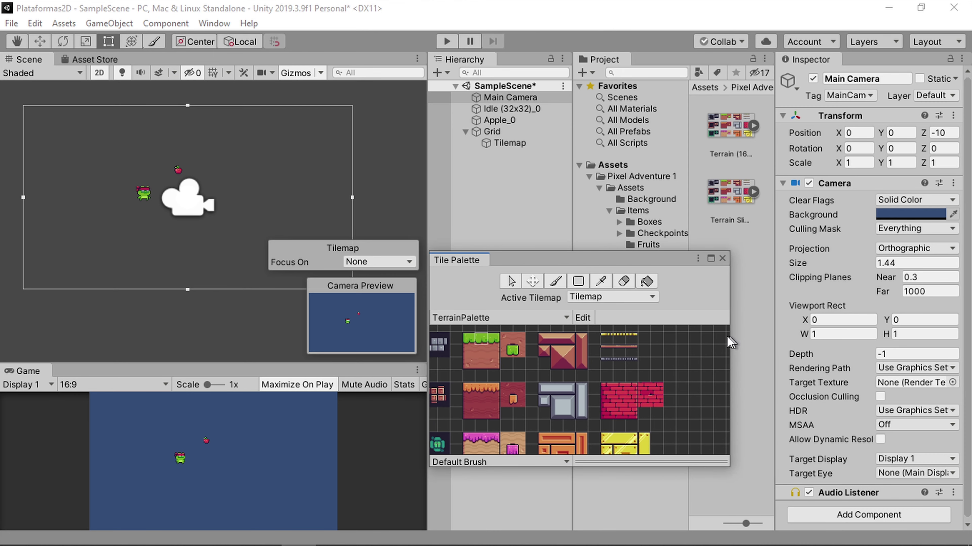
Make the Tile Palette taller and wider to show bigger tiles, and pick the grass-topped tile.
{"action": "left_click_drag", "start_coordinate": [831, 335], "coordinate": [723, 333]}
{"action": "left_click", "coordinate": [648, 244]}
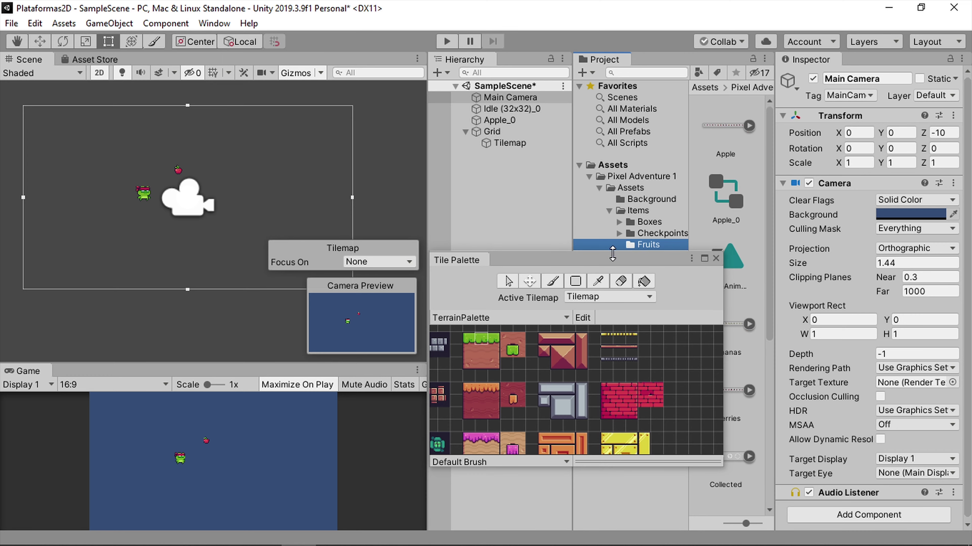
{"action": "scroll", "coordinate": [627, 344], "scroll_direction": "up", "scroll_amount": 3}
{"action": "left_click_drag", "start_coordinate": [683, 253], "coordinate": [682, 113]}
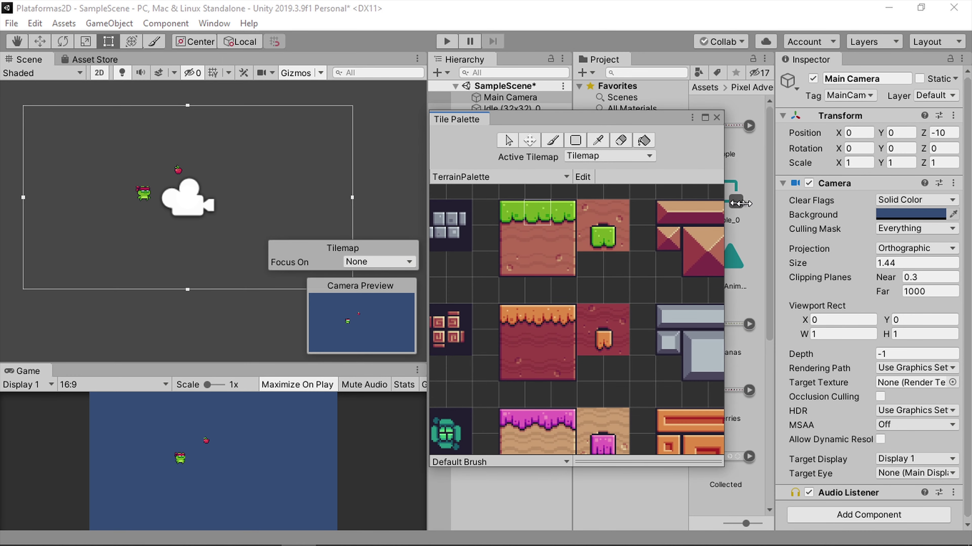
{"action": "left_click_drag", "start_coordinate": [724, 209], "coordinate": [864, 214]}
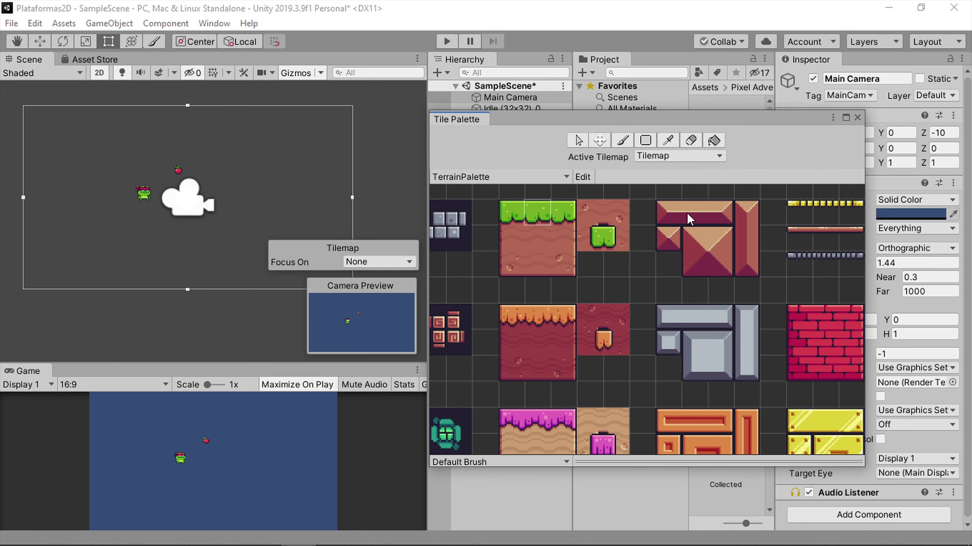
{"action": "left_click", "coordinate": [537, 220]}
Paint rows of grass tiles as platforms below the frog.
{"action": "left_click", "coordinate": [131, 243]}
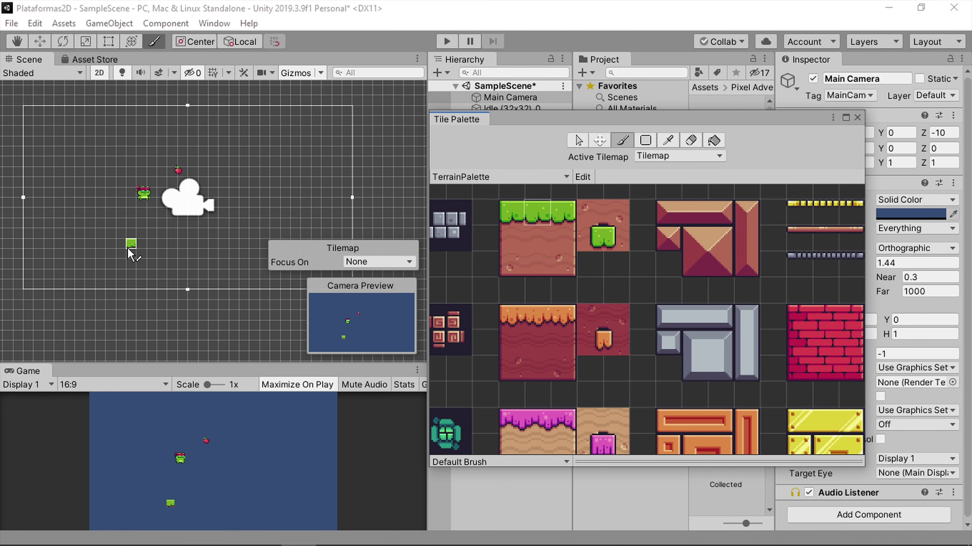
{"action": "mouse_move", "coordinate": [128, 249]}
{"action": "left_mouse_down"}
{"action": "mouse_move", "coordinate": [215, 239]}
{"action": "mouse_move", "coordinate": [148, 253]}
{"action": "left_mouse_up"}
{"action": "scroll", "coordinate": [169, 252], "scroll_direction": "up", "scroll_amount": 3}
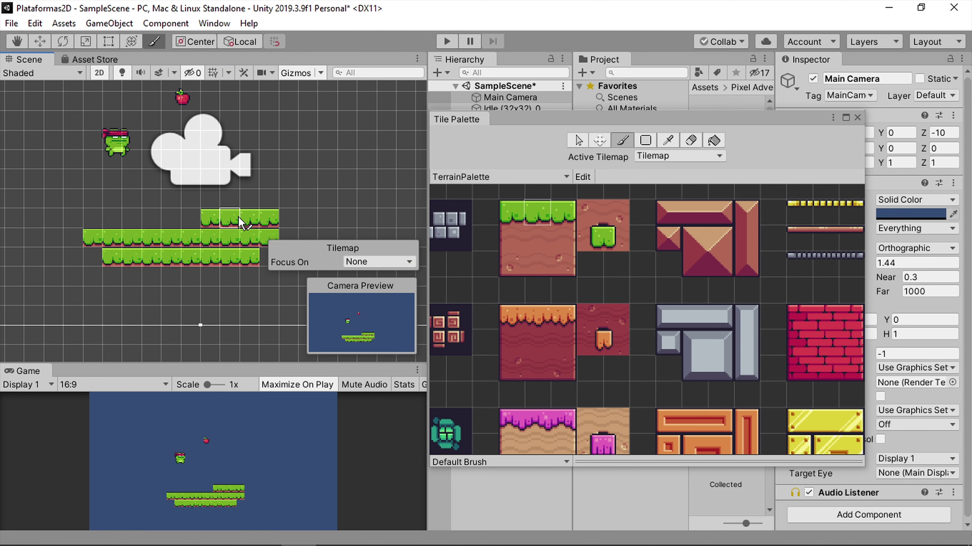
Paint a vertical dirt column beneath the left end of the grass platforms.
{"action": "left_click", "coordinate": [510, 205]}
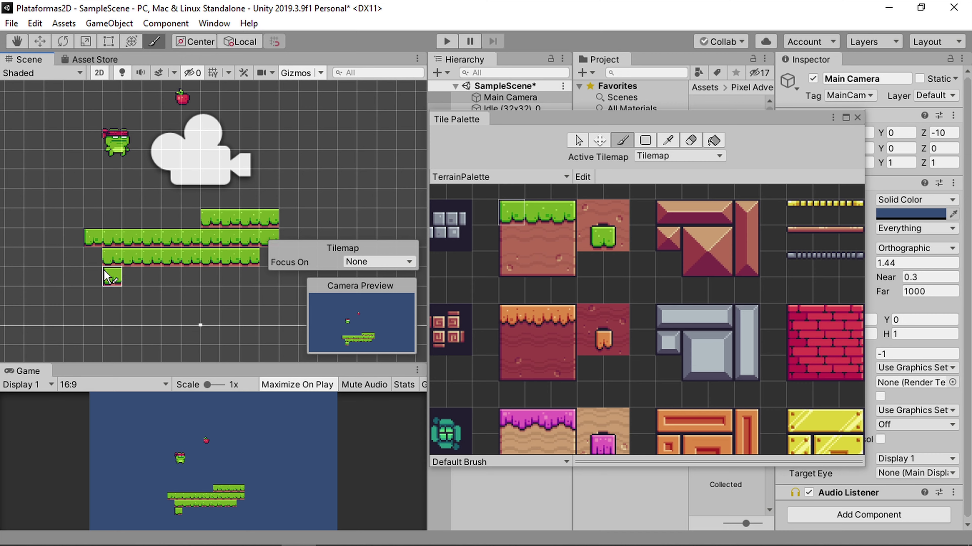
{"action": "left_click_drag", "start_coordinate": [190, 365], "coordinate": [190, 257]}
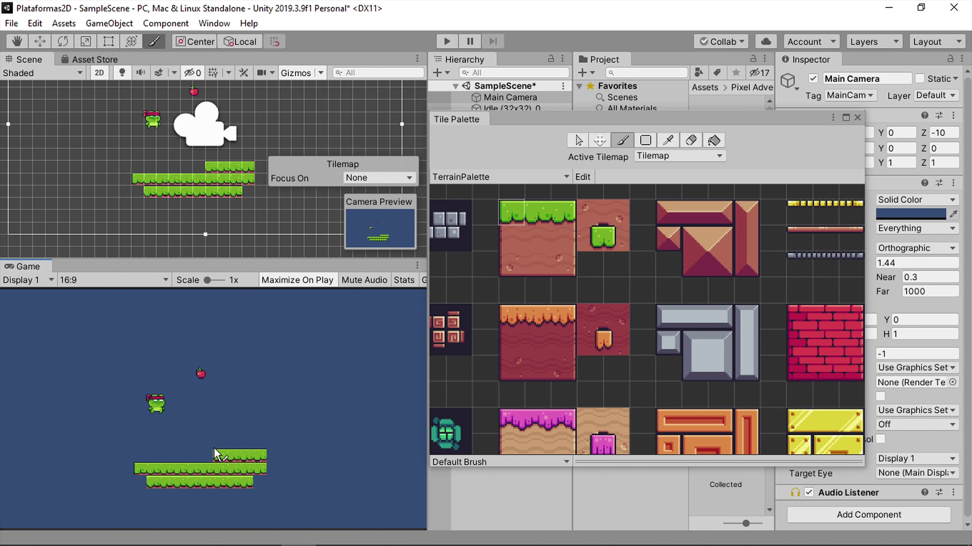
{"action": "left_click", "coordinate": [541, 213]}
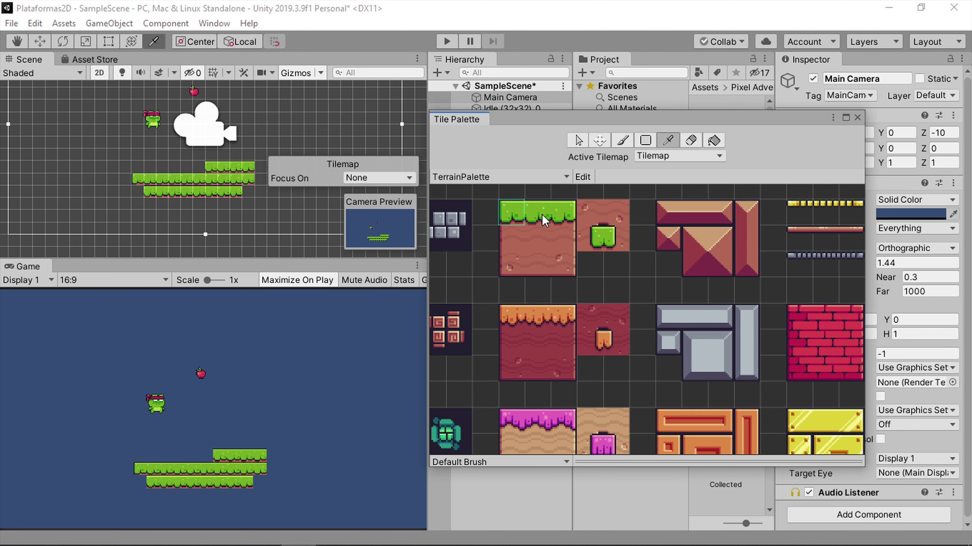
{"action": "left_click", "coordinate": [511, 238]}
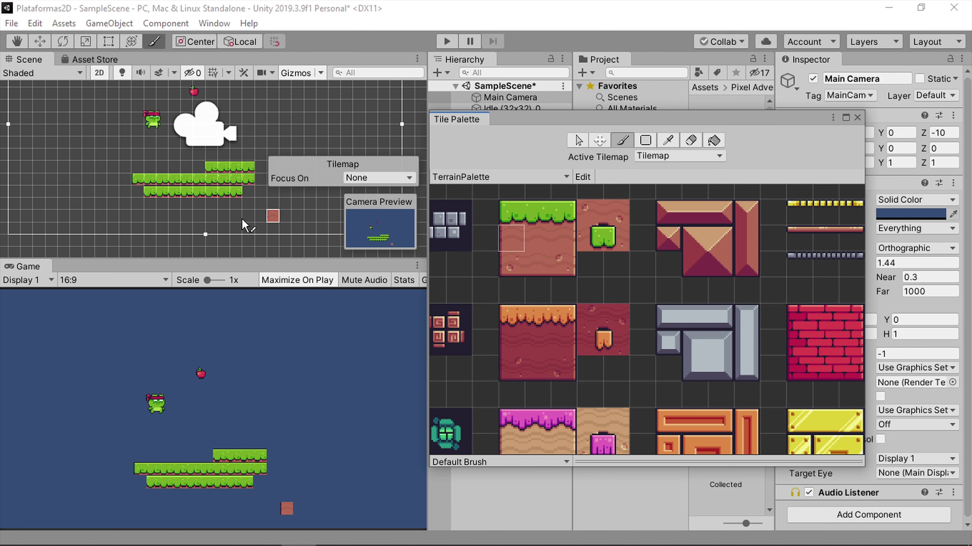
{"action": "left_click_drag", "start_coordinate": [138, 190], "coordinate": [138, 218]}
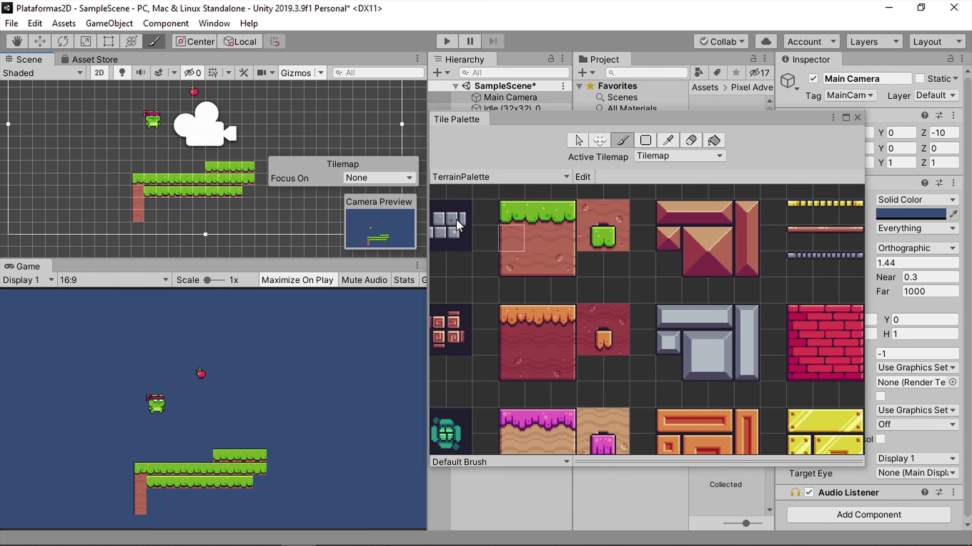
{"action": "scroll", "coordinate": [212, 191], "scroll_direction": "down", "scroll_amount": 3}
{"action": "left_click", "coordinate": [216, 193]}
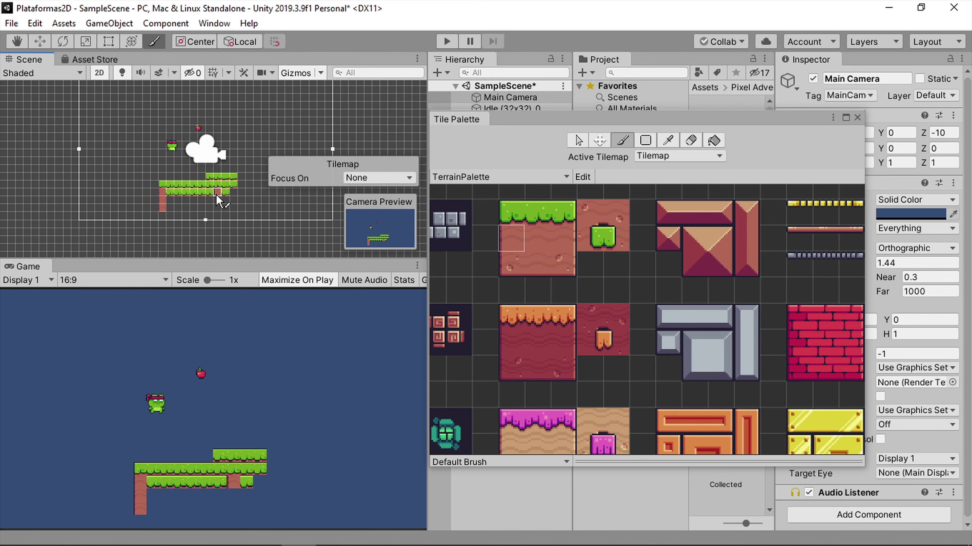
{"action": "scroll", "coordinate": [194, 192], "scroll_direction": "down", "scroll_amount": 2}
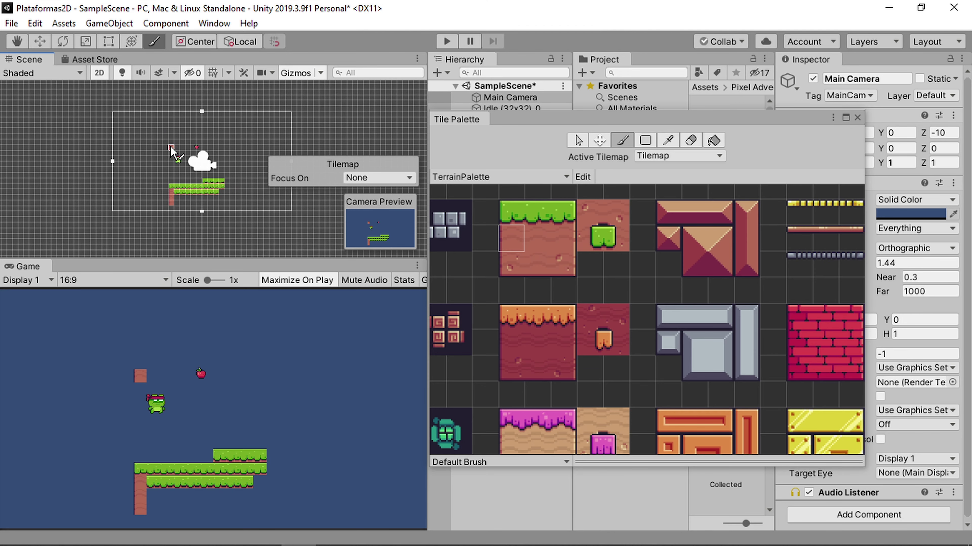
{"action": "scroll", "coordinate": [471, 247], "scroll_direction": "down", "scroll_amount": 2}
{"action": "middle_click_drag", "start_coordinate": [470, 246], "coordinate": [667, 254]}
Paint a wooden frame border around the level.
{"action": "left_click", "coordinate": [618, 323]}
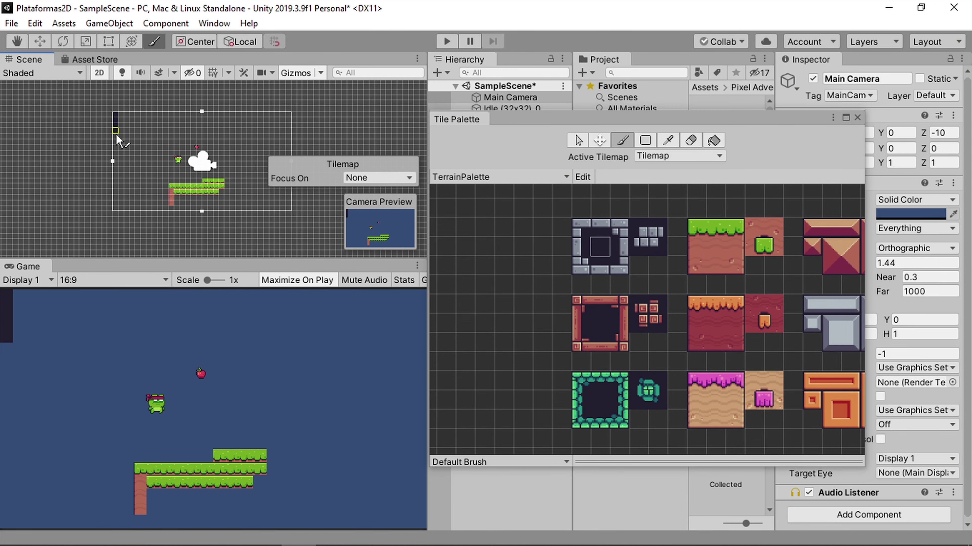
{"action": "scroll", "coordinate": [137, 207], "scroll_direction": "up", "scroll_amount": 2}
{"action": "left_click", "coordinate": [111, 145]}
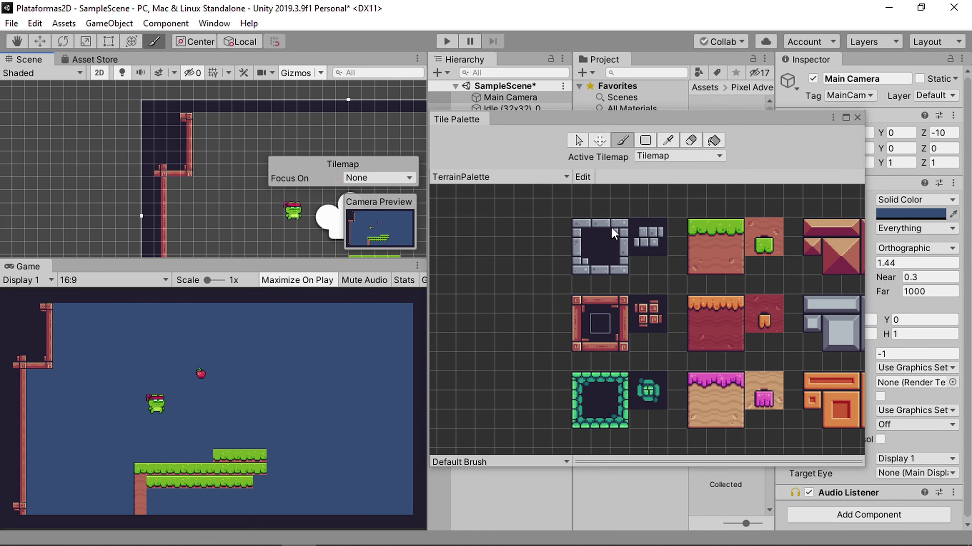
{"action": "left_click_drag", "start_coordinate": [180, 123], "coordinate": [358, 124]}
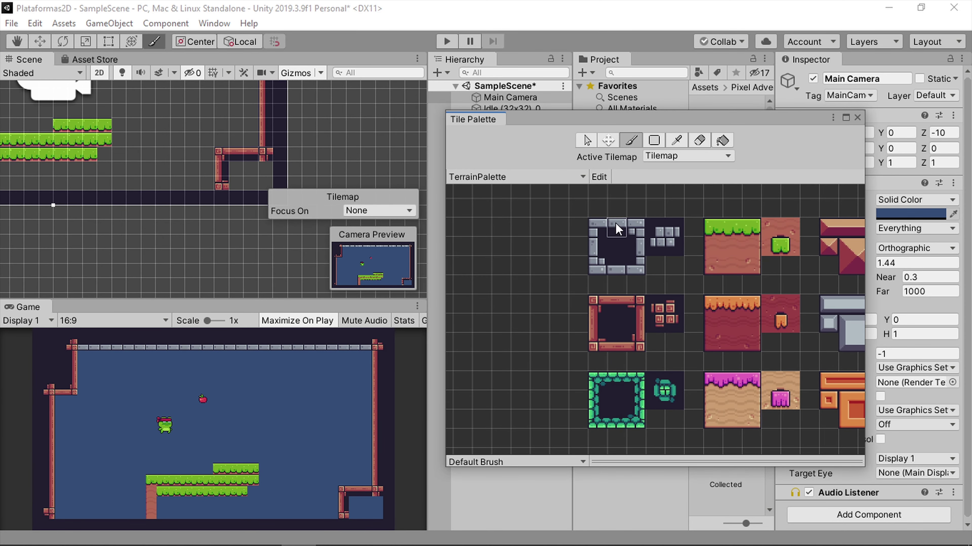
Paint terrain, steps and floating platforms inside the frame.
{"action": "left_click", "coordinate": [757, 268]}
{"action": "scroll", "coordinate": [229, 172], "scroll_direction": "up", "scroll_amount": 2}
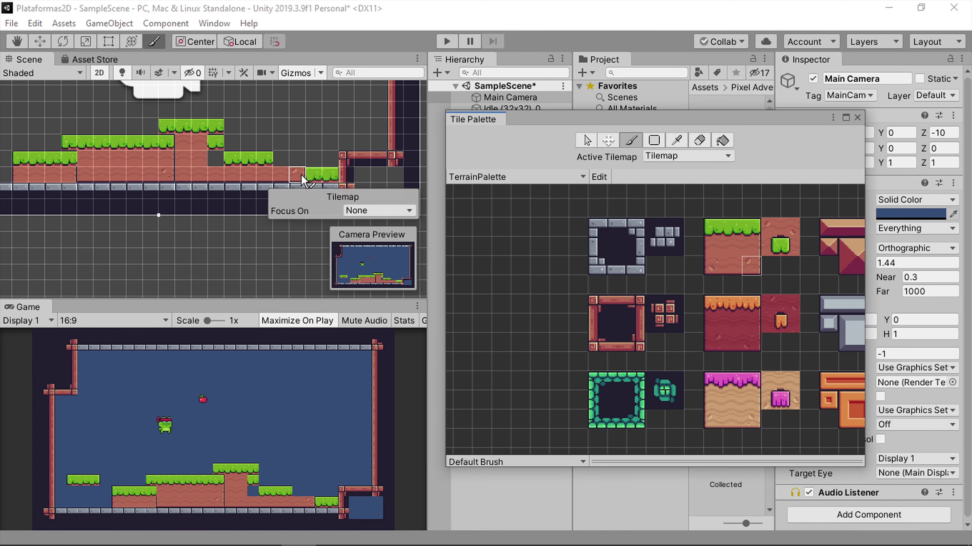
{"action": "left_click_drag", "start_coordinate": [226, 160], "coordinate": [306, 161]}
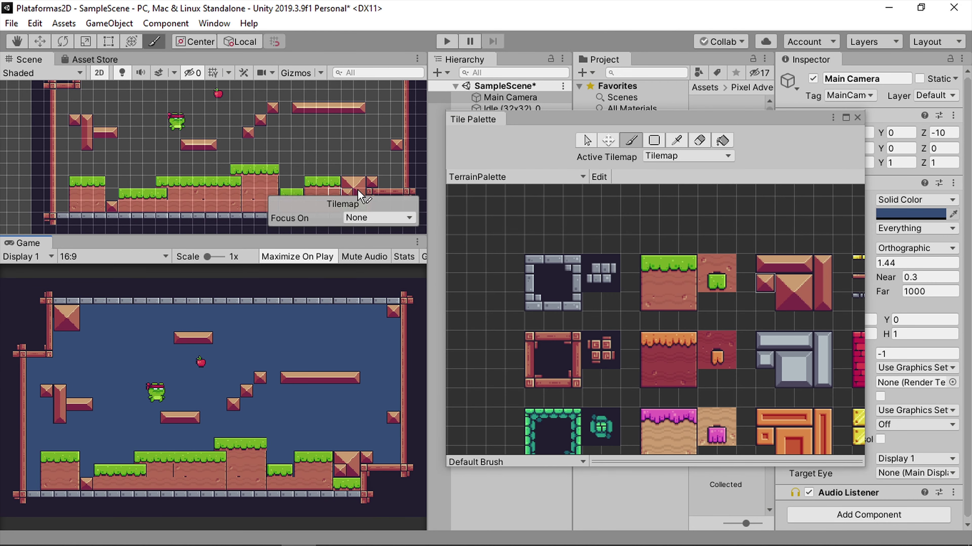
{"action": "scroll", "coordinate": [264, 226], "scroll_direction": "down", "scroll_amount": 2}
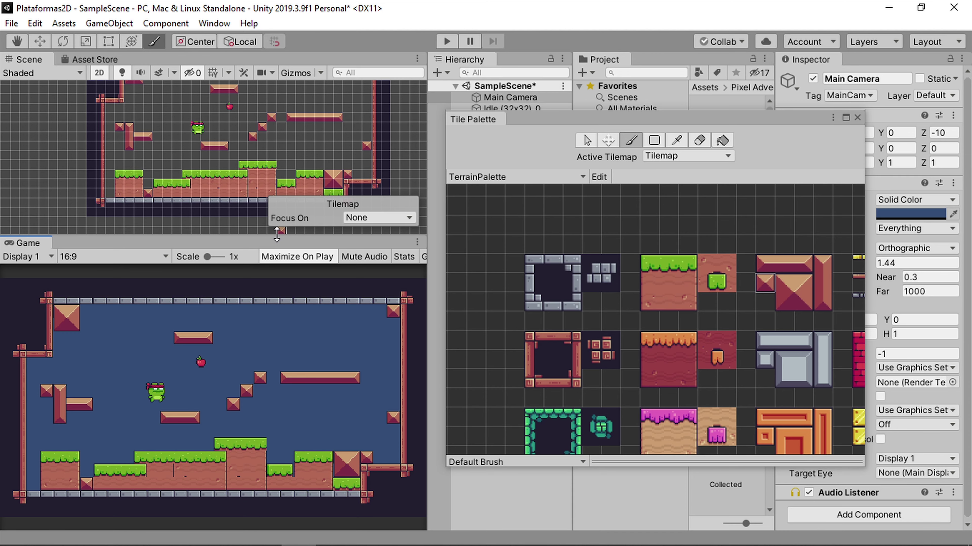
Close the Tile Palette and drag the Background/Green sprite into the scene.
{"action": "left_click_drag", "start_coordinate": [802, 123], "coordinate": [462, 177]}
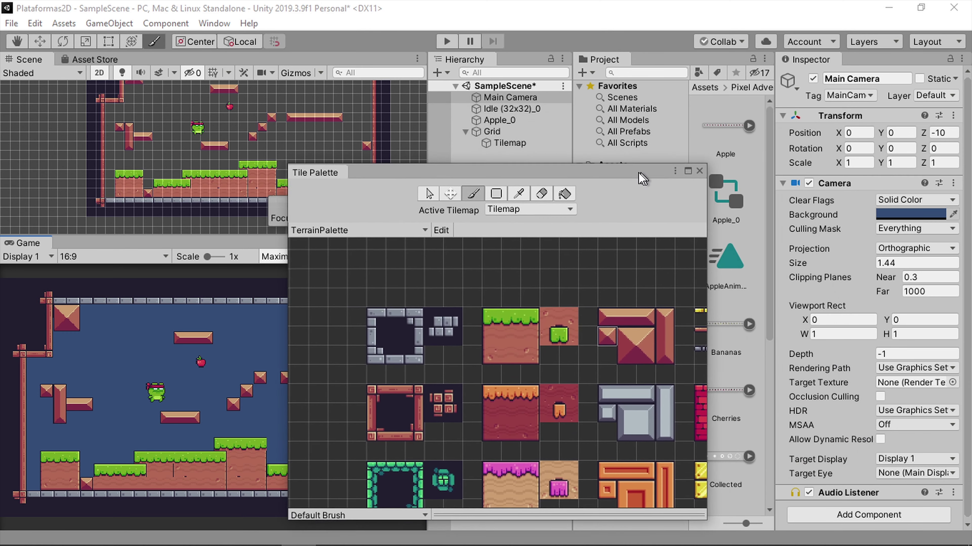
{"action": "left_click", "coordinate": [516, 171]}
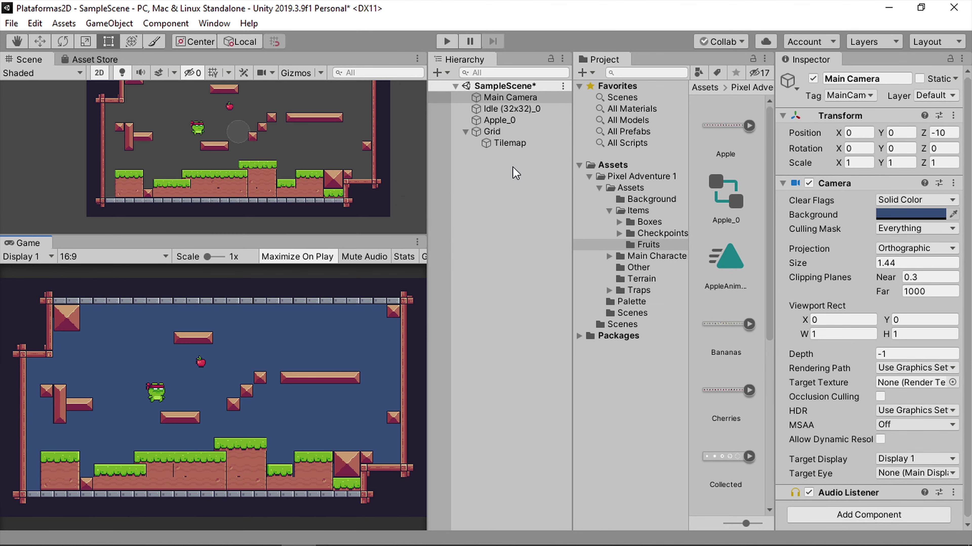
{"action": "left_click", "coordinate": [644, 204]}
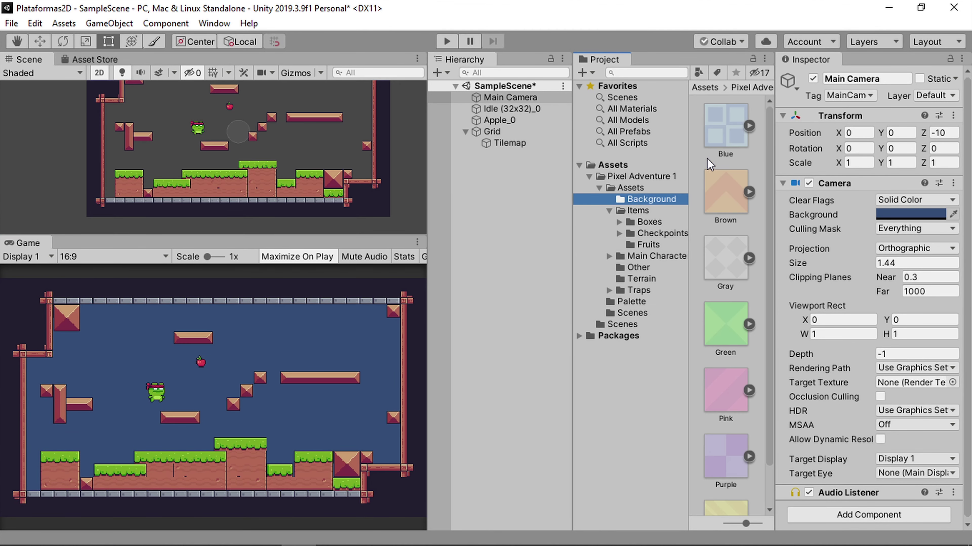
{"action": "scroll", "coordinate": [303, 165], "scroll_direction": "down", "scroll_amount": 3}
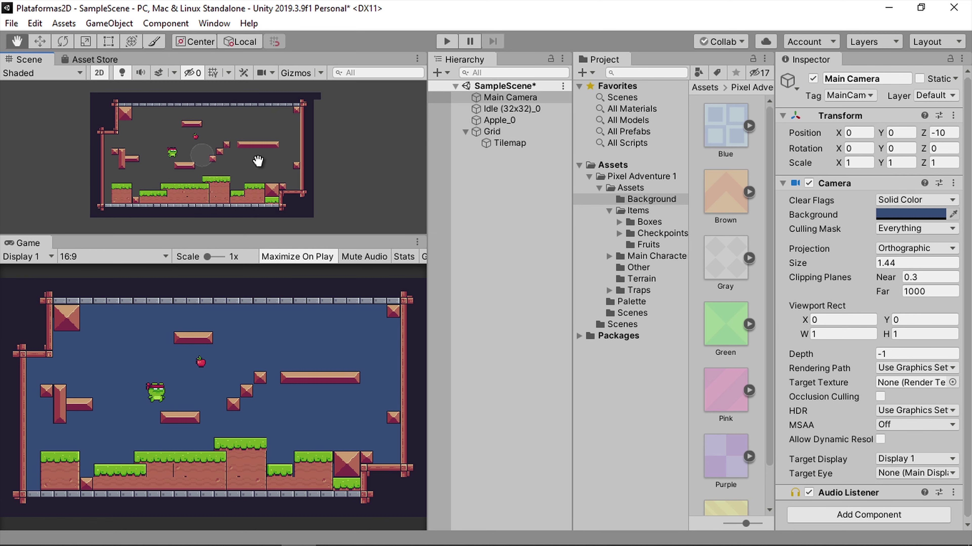
{"action": "mouse_move", "coordinate": [725, 323]}
{"action": "left_mouse_down"}
{"action": "mouse_move", "coordinate": [461, 178]}
{"action": "mouse_move", "coordinate": [190, 144]}
{"action": "left_mouse_up"}
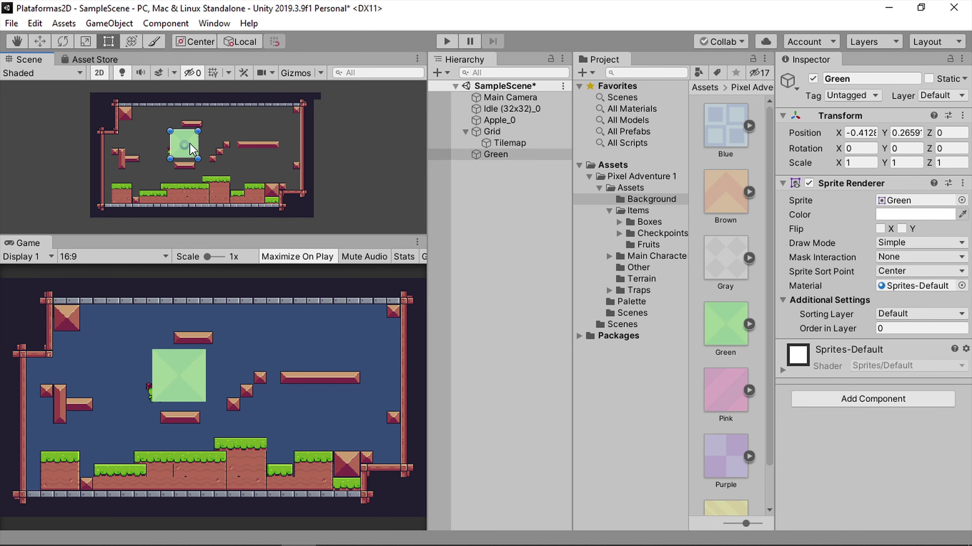
{"action": "mouse_move", "coordinate": [190, 153]}
{"action": "left_mouse_down"}
{"action": "mouse_move", "coordinate": [168, 161]}
{"action": "mouse_move", "coordinate": [191, 148]}
{"action": "left_mouse_up"}
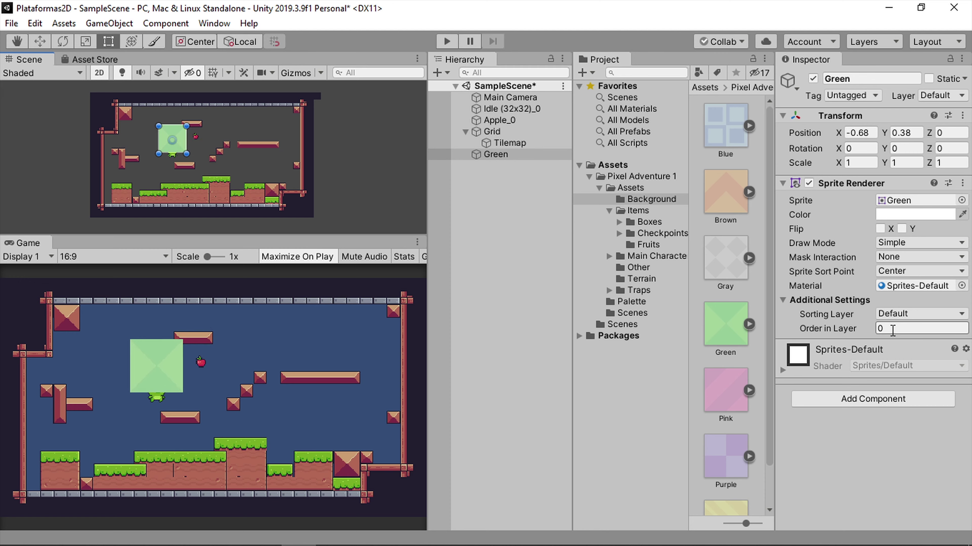
Set Green's Order in Layer to -1, move it upper-left, and place a duplicate beside it.
{"action": "left_click", "coordinate": [878, 329]}
{"action": "type", "text": "-"}
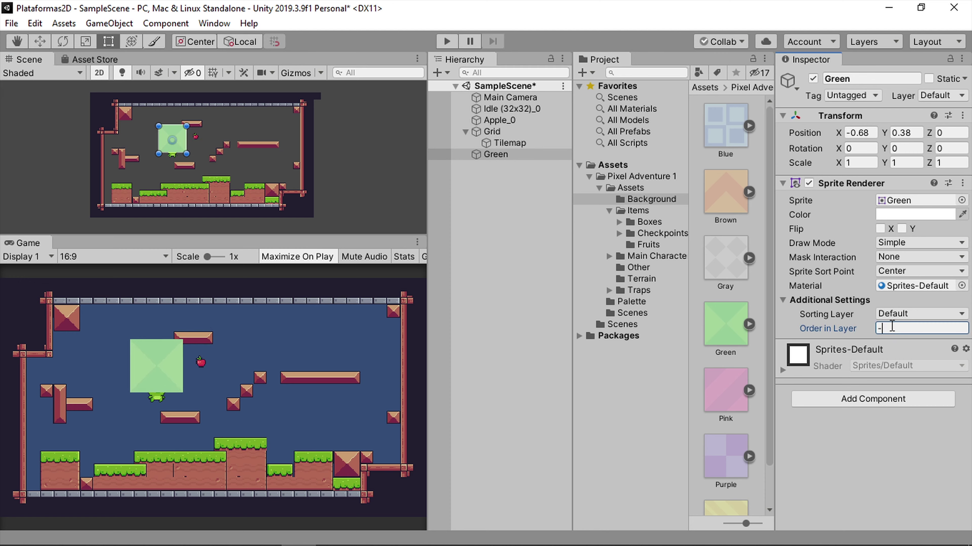
{"action": "type", "text": "1"}
{"action": "middle_click_drag", "start_coordinate": [148, 145], "coordinate": [196, 166]}
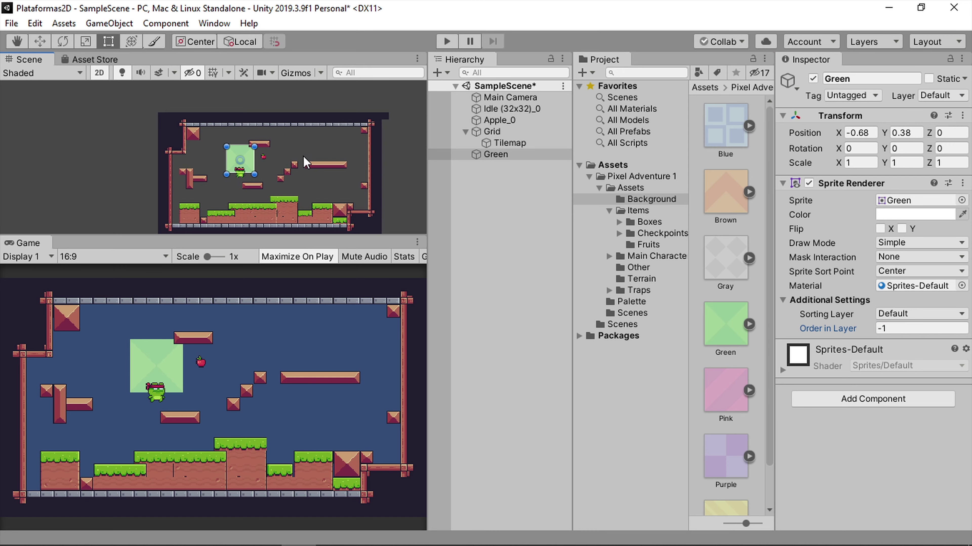
{"action": "scroll", "coordinate": [195, 166], "scroll_direction": "up", "scroll_amount": 2}
{"action": "mouse_move", "coordinate": [217, 152]}
{"action": "left_mouse_down"}
{"action": "mouse_move", "coordinate": [168, 127]}
{"action": "mouse_move", "coordinate": [312, 144]}
{"action": "mouse_move", "coordinate": [207, 131]}
{"action": "left_mouse_up"}
{"action": "key", "text": "w"}
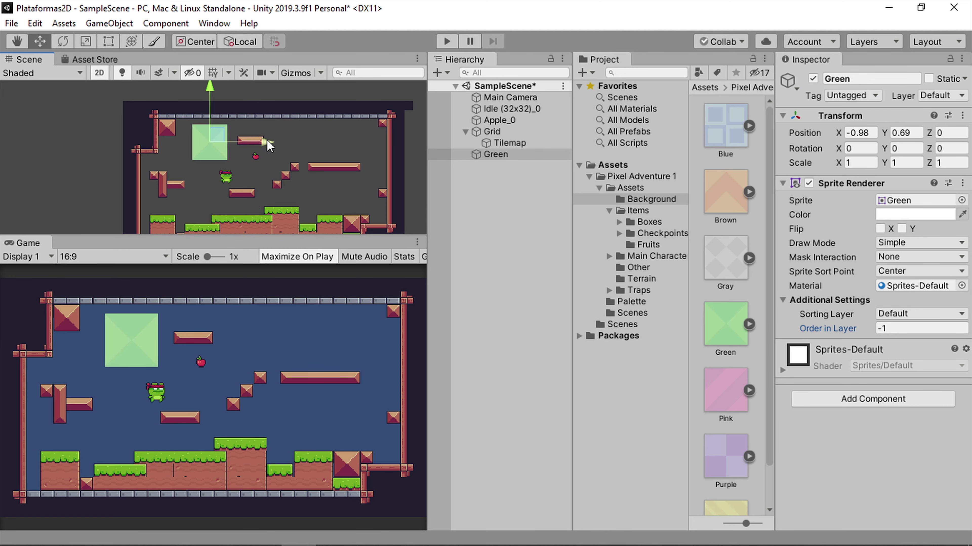
{"action": "key", "text": "ctrl+d"}
{"action": "left_click_drag", "start_coordinate": [270, 144], "coordinate": [308, 145]}
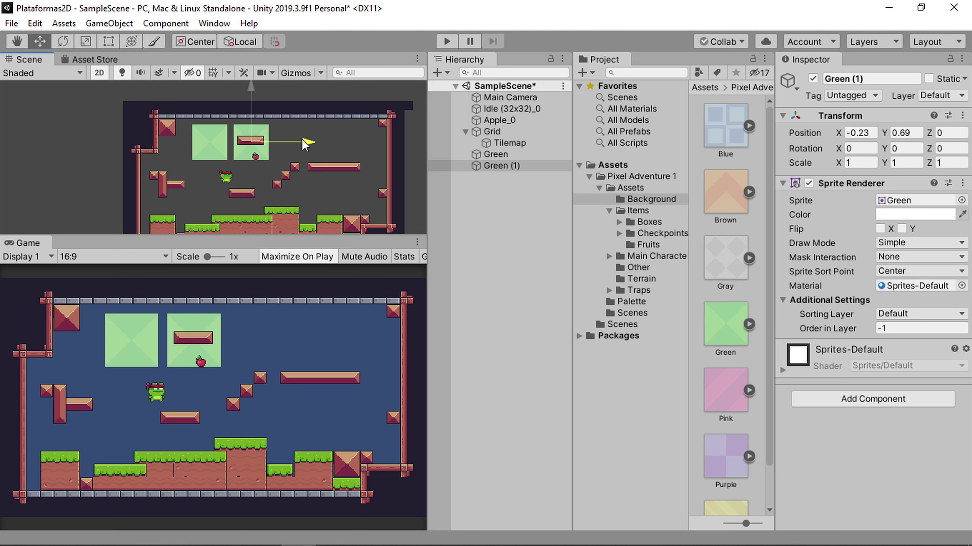
Delete the duplicate, scale Green to 2 on X and Y, and align it to the top-left wall.
{"action": "key", "text": "Delete"}
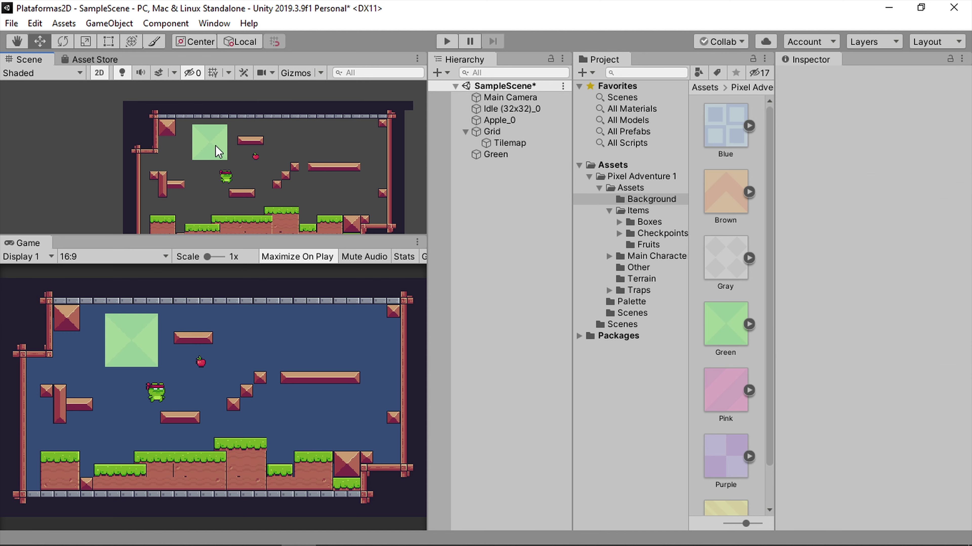
{"action": "left_click", "coordinate": [218, 152]}
{"action": "left_click", "coordinate": [865, 163]}
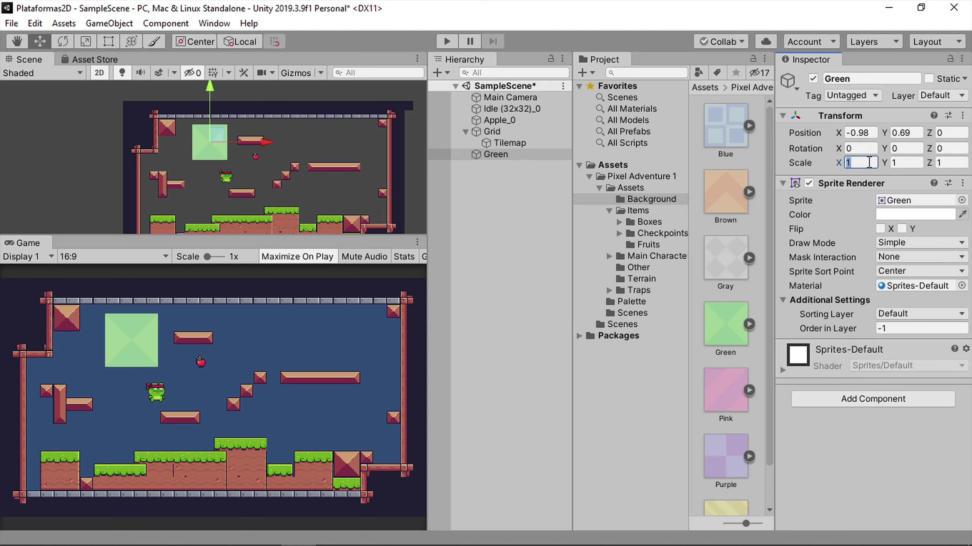
{"action": "type", "text": "2"}
{"action": "key", "text": "Tab"}
{"action": "type", "text": "2"}
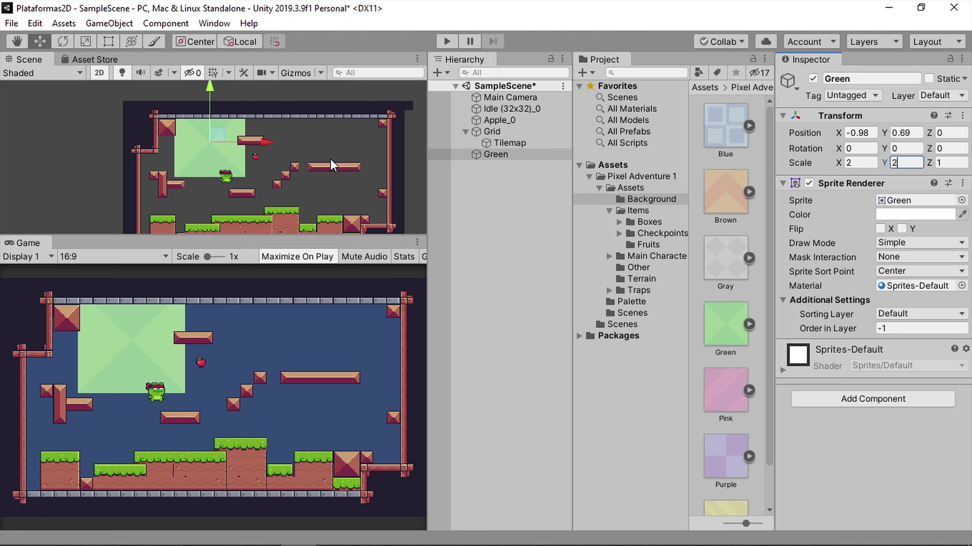
{"action": "left_click_drag", "start_coordinate": [263, 147], "coordinate": [211, 147]}
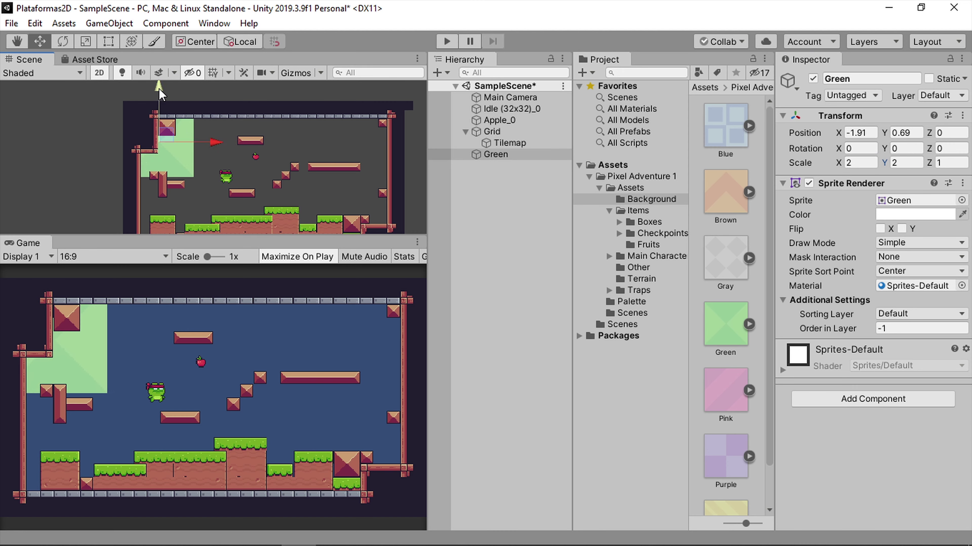
{"action": "left_click_drag", "start_coordinate": [159, 88], "coordinate": [161, 82]}
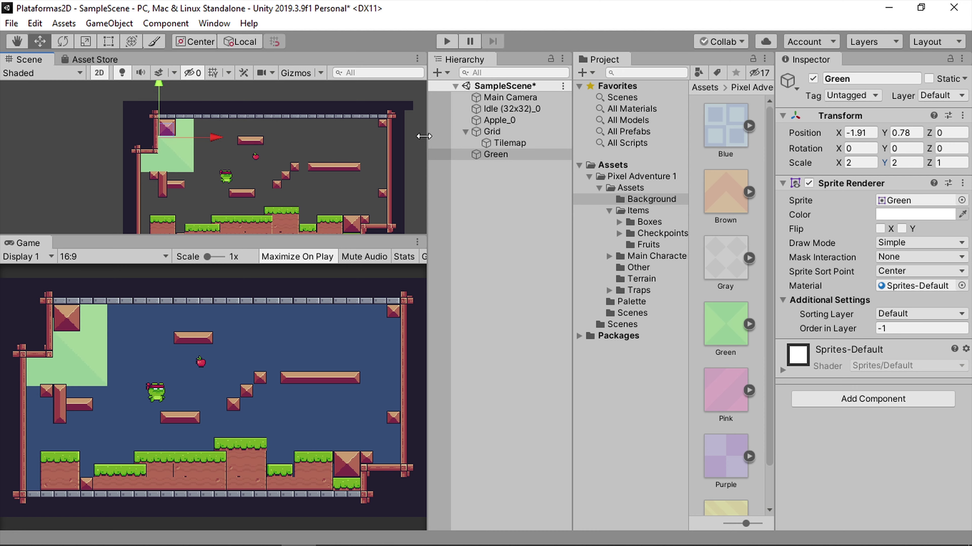
Duplicate Green into copies laid flush side by side along the top row.
{"action": "left_click", "coordinate": [493, 177]}
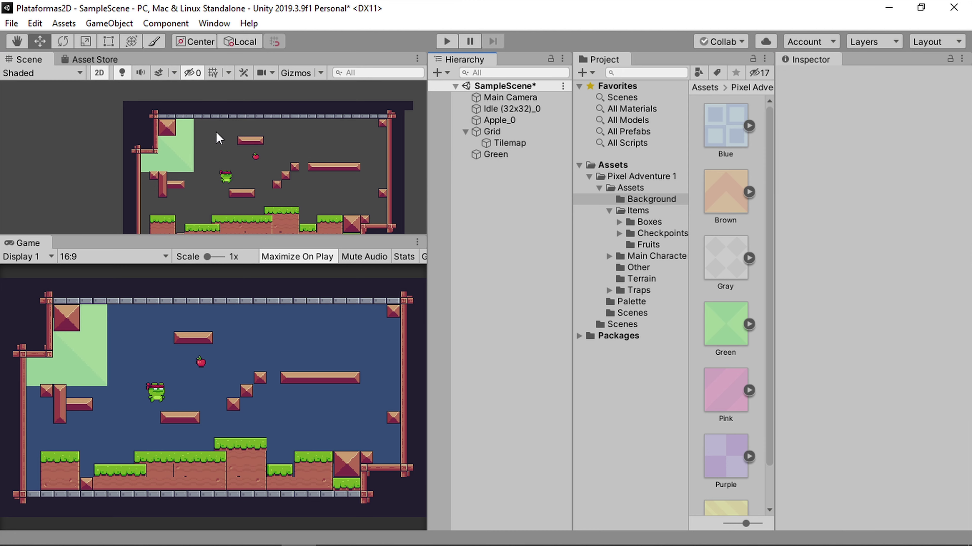
{"action": "left_click", "coordinate": [184, 152]}
{"action": "key", "text": "ctrl+d"}
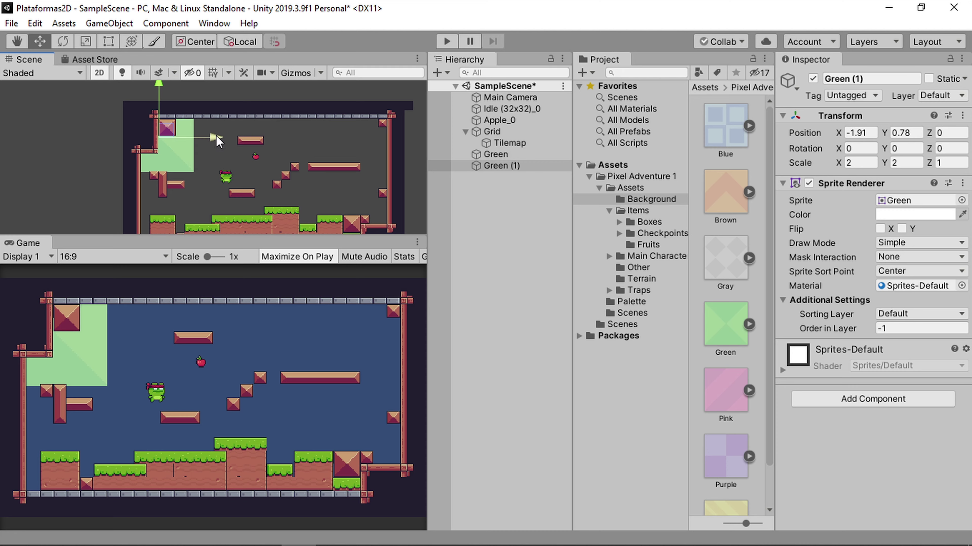
{"action": "left_click_drag", "start_coordinate": [217, 136], "coordinate": [354, 143]}
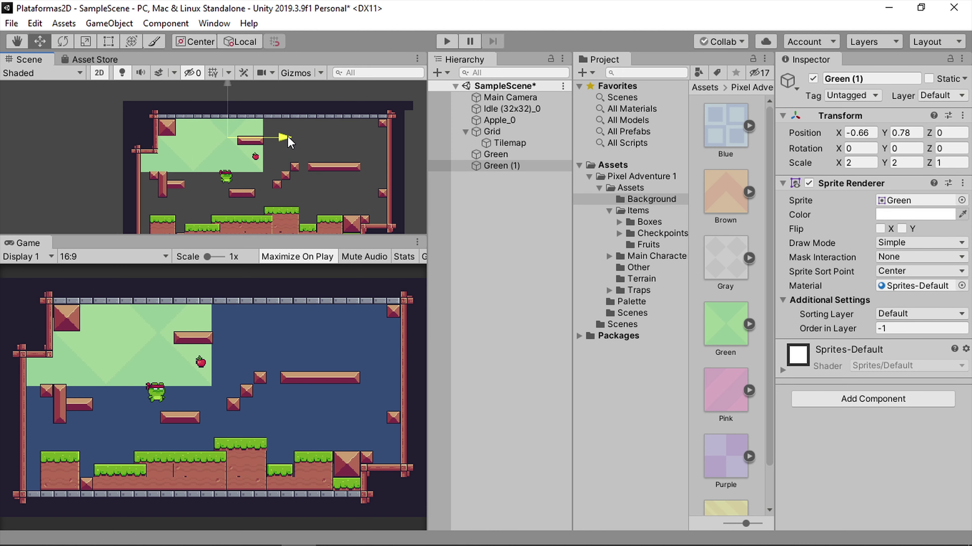
{"action": "left_click_drag", "start_coordinate": [353, 142], "coordinate": [283, 138]}
{"action": "left_click", "coordinate": [505, 166]}
{"action": "key", "text": "ctrl+d"}
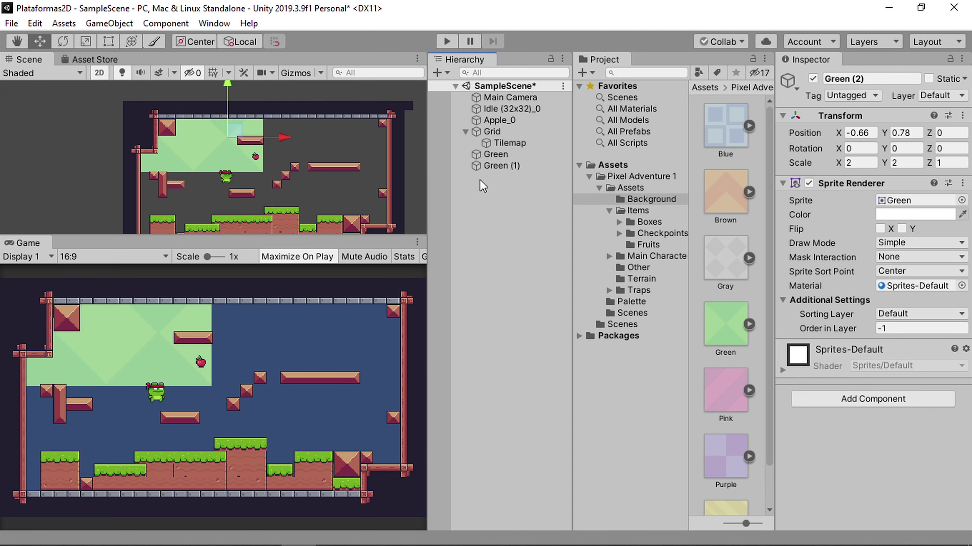
{"action": "right_click", "coordinate": [515, 176]}
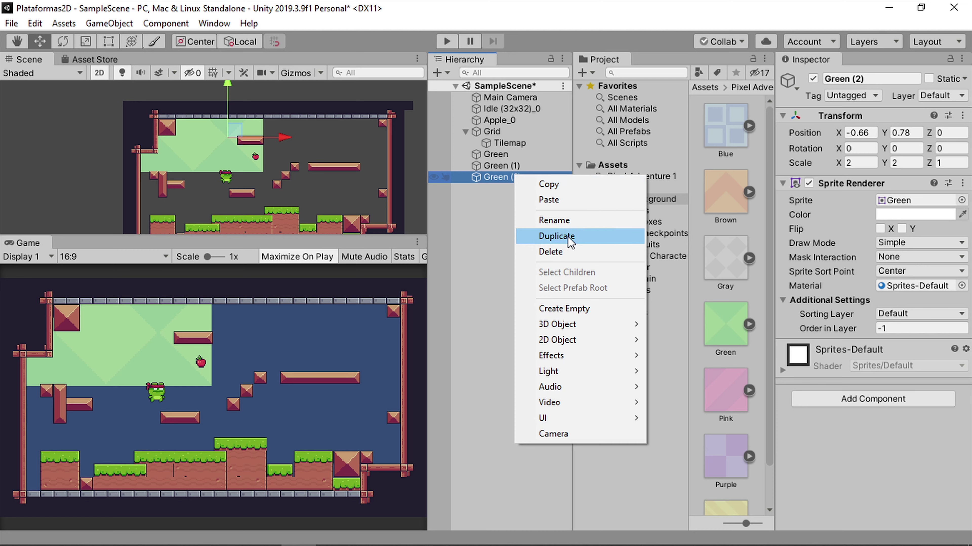
{"action": "left_click", "coordinate": [489, 182]}
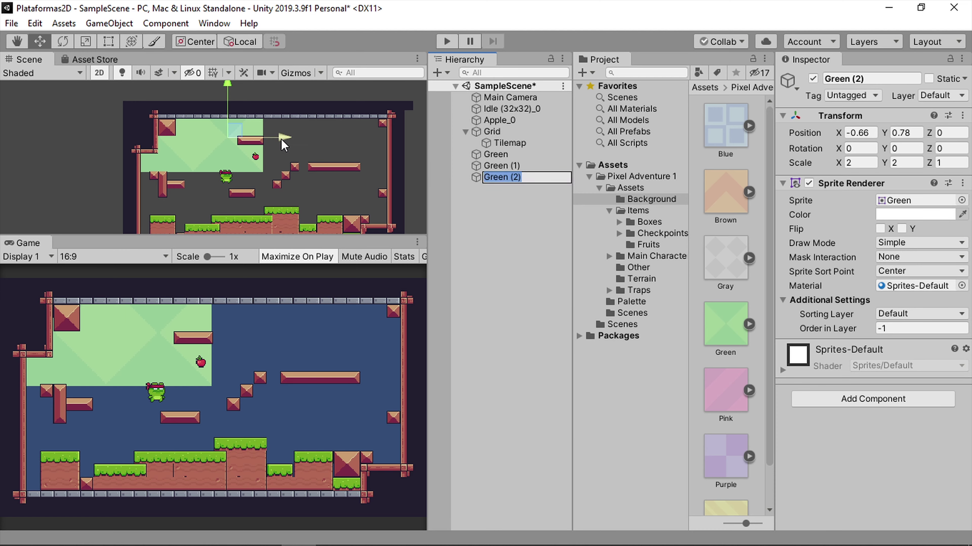
{"action": "left_click_drag", "start_coordinate": [280, 135], "coordinate": [408, 138]}
{"action": "key", "text": "ctrl+d"}
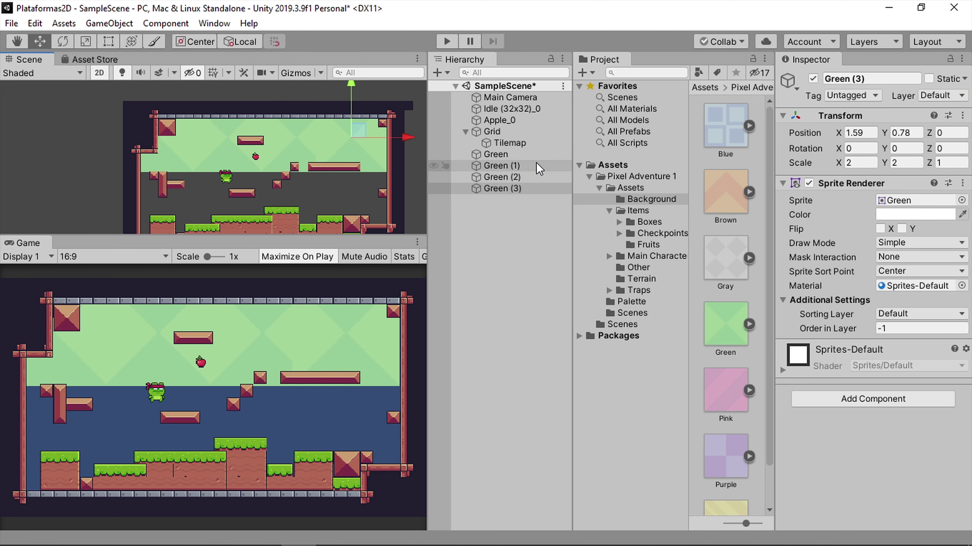
Duplicate the four-sprite top row and move it down to fill the lower half.
{"action": "left_click", "coordinate": [496, 153]}
{"action": "left_click", "coordinate": [501, 189], "text": "shift"}
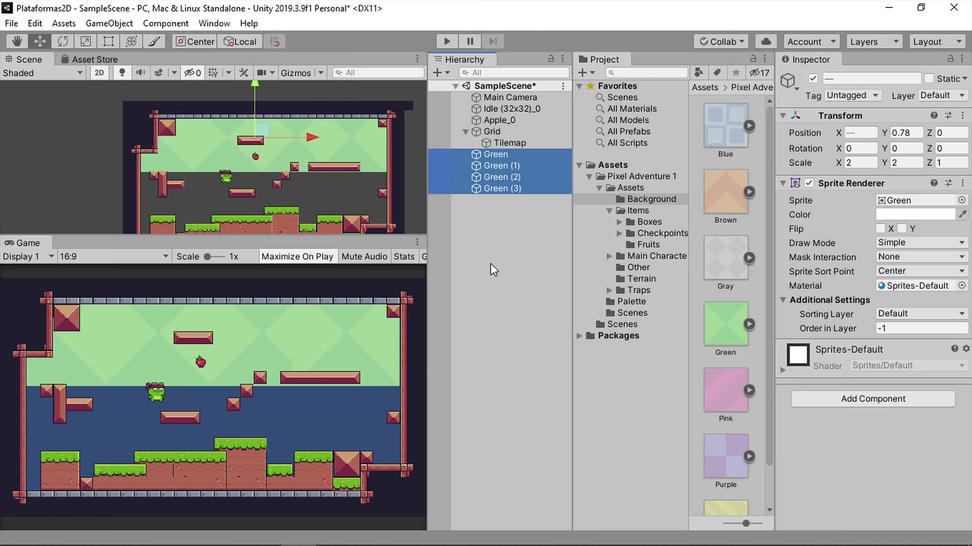
{"action": "key", "text": "ctrl+d"}
{"action": "mouse_move", "coordinate": [258, 98]}
{"action": "left_mouse_down"}
{"action": "mouse_move", "coordinate": [278, 173]}
{"action": "mouse_move", "coordinate": [268, 167]}
{"action": "left_mouse_up"}
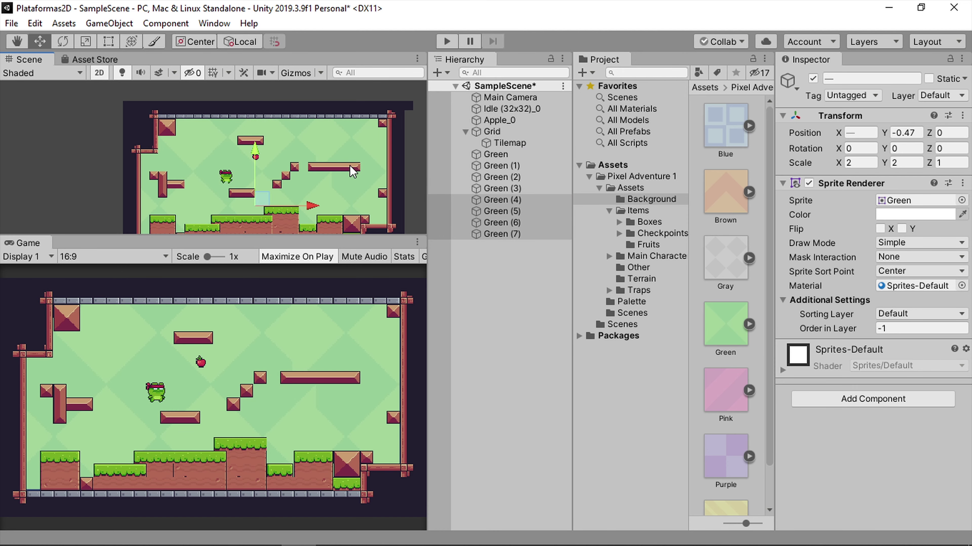
{"action": "key", "text": "f"}
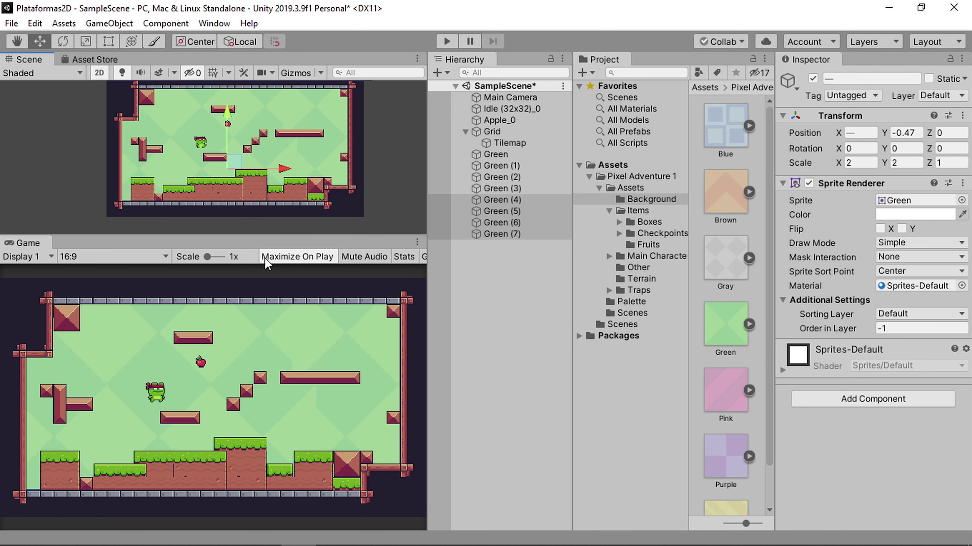
Create an empty object at the origin and name it Background.
{"action": "left_click", "coordinate": [494, 270]}
{"action": "right_click", "coordinate": [496, 267]}
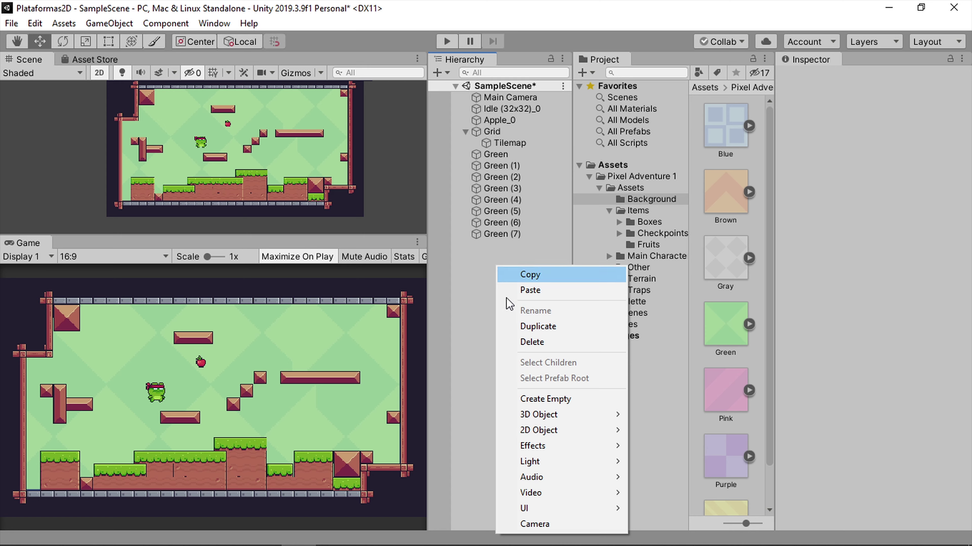
{"action": "left_click", "coordinate": [544, 399]}
{"action": "right_click", "coordinate": [854, 114]}
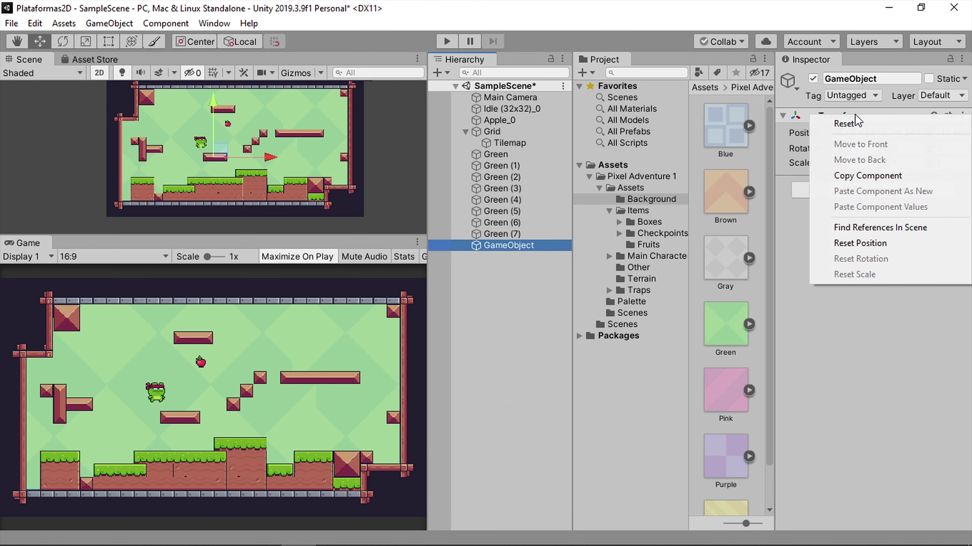
{"action": "left_click", "coordinate": [852, 123]}
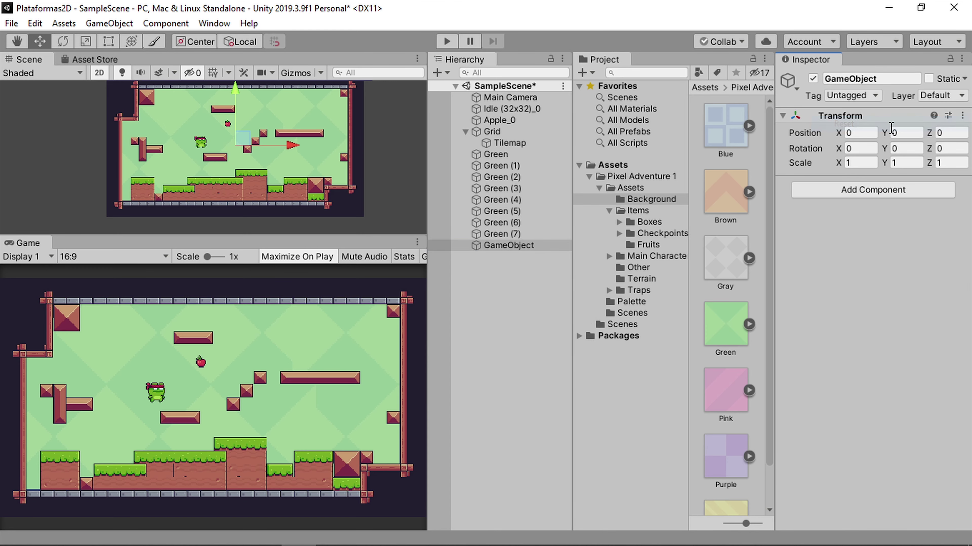
{"action": "left_click", "coordinate": [537, 246]}
{"action": "type", "text": "ba"}
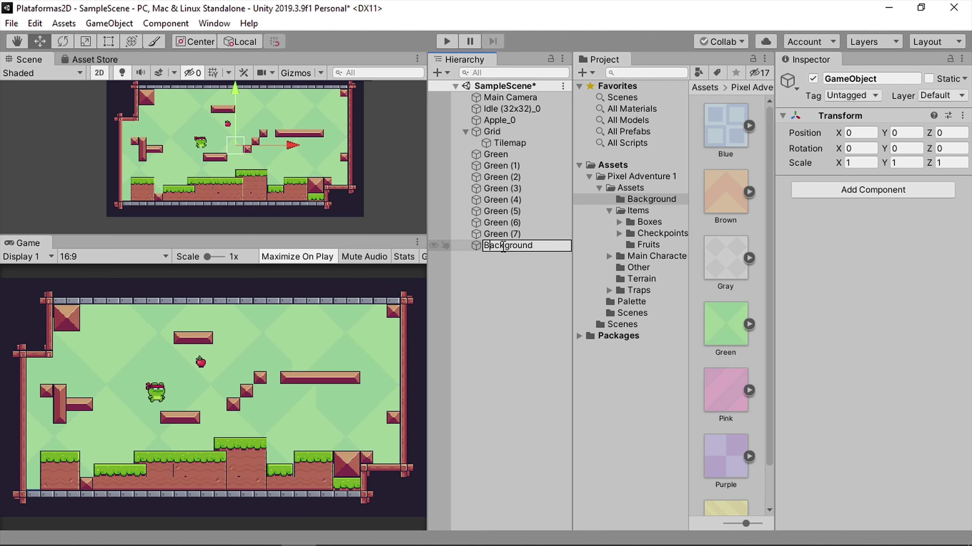
{"action": "key", "text": "Return"}
Parent the sprites Green through Green (7) under Background, collapse it, and frame it.
{"action": "left_click", "coordinate": [496, 151]}
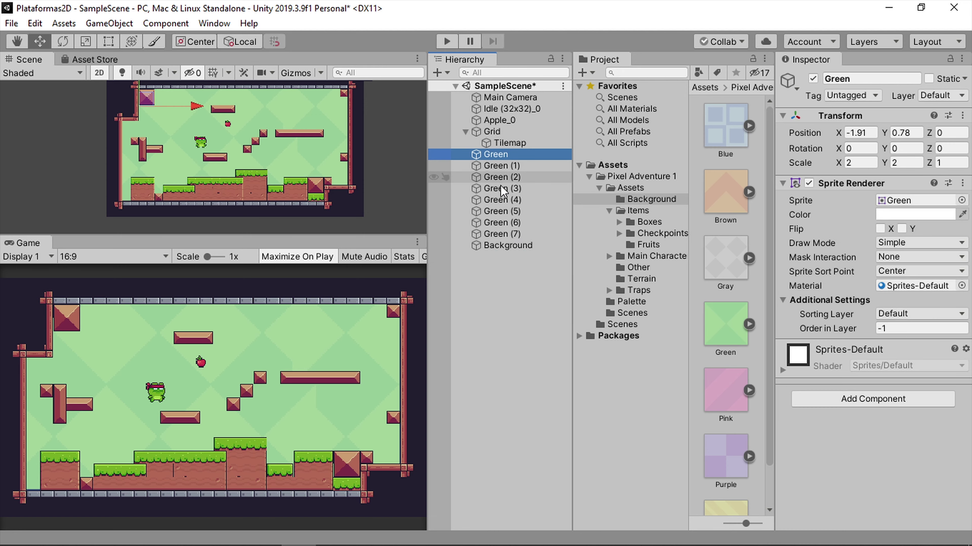
{"action": "left_click", "coordinate": [498, 234], "text": "shift"}
{"action": "left_click_drag", "start_coordinate": [495, 168], "coordinate": [511, 245]}
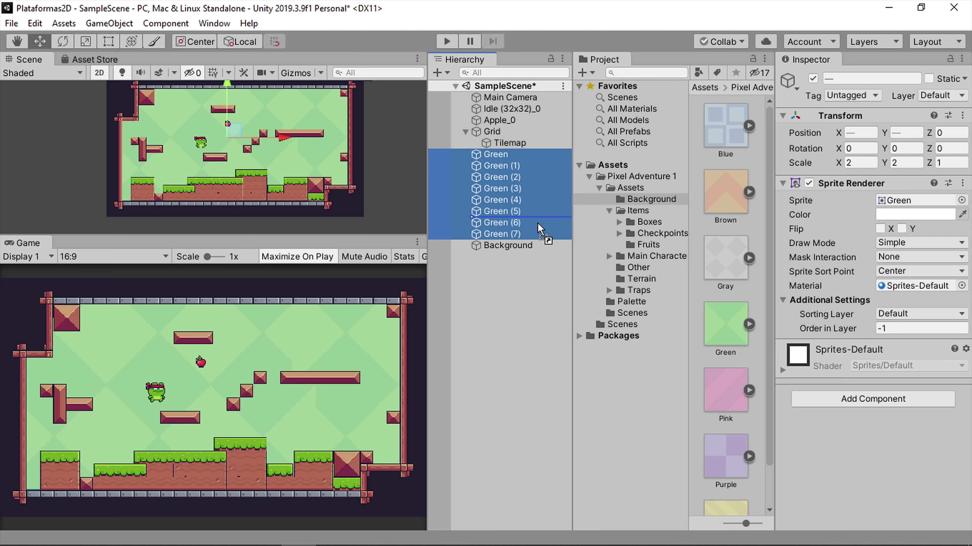
{"action": "left_click", "coordinate": [465, 155]}
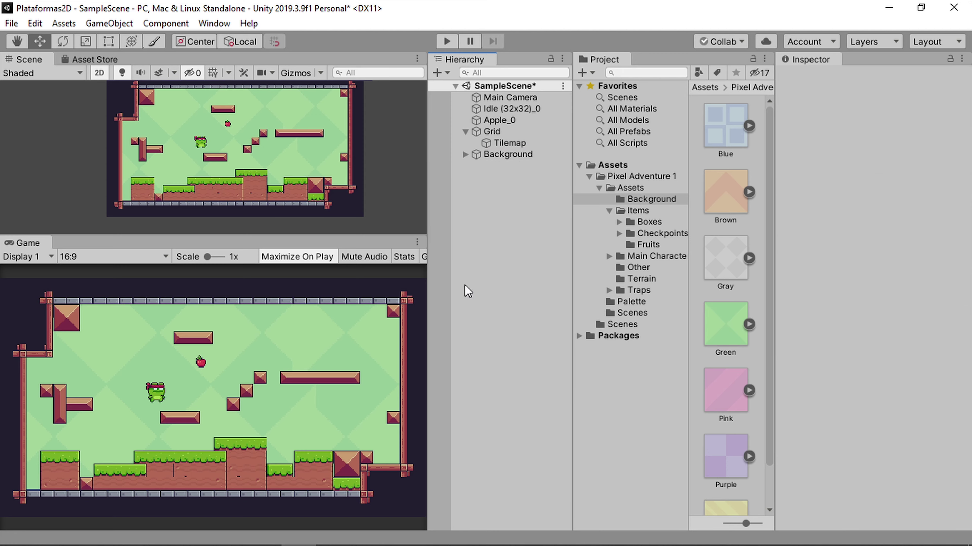
{"action": "double_click", "coordinate": [497, 155]}
Frame the Tilemap, enlarge the Scene view, and playtest the level over the green background.
{"action": "double_click", "coordinate": [509, 143]}
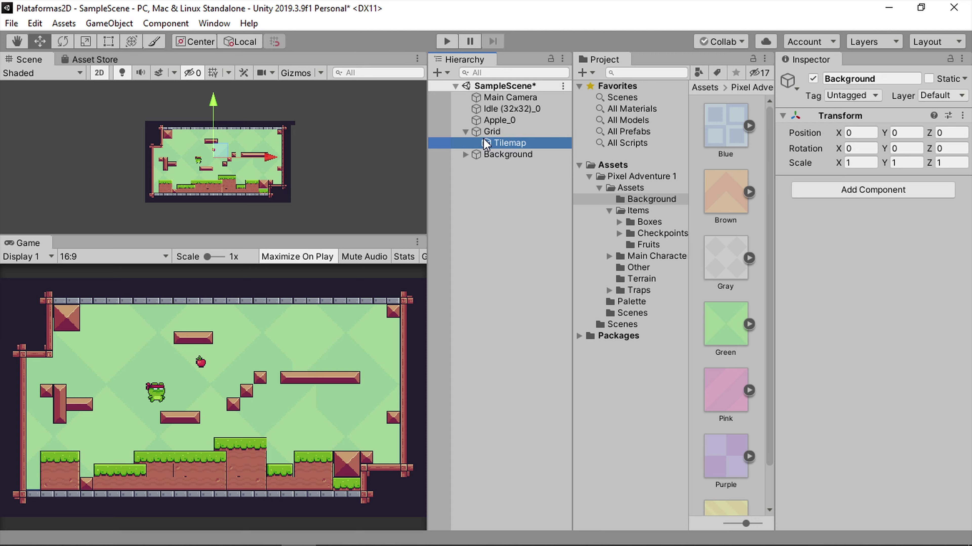
{"action": "scroll", "coordinate": [241, 185], "scroll_direction": "up", "scroll_amount": 3}
{"action": "scroll", "coordinate": [200, 135], "scroll_direction": "up", "scroll_amount": 3}
{"action": "scroll", "coordinate": [200, 135], "scroll_direction": "up", "scroll_amount": 3}
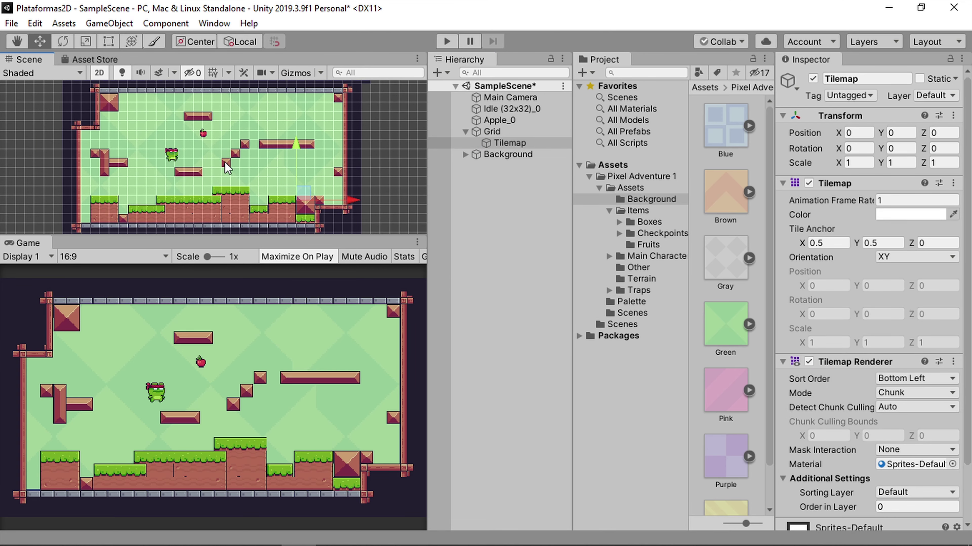
{"action": "left_click_drag", "start_coordinate": [232, 237], "coordinate": [250, 279]}
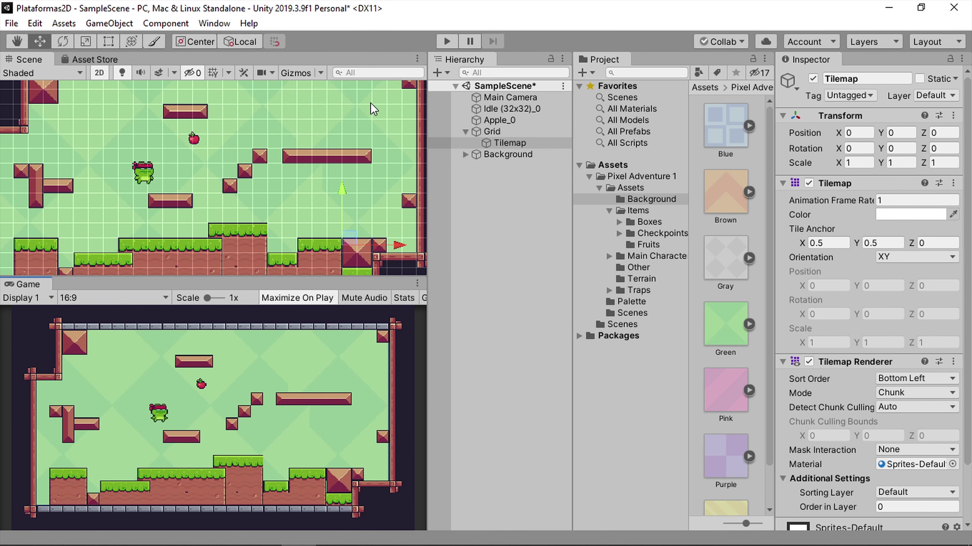
{"action": "left_click", "coordinate": [447, 41]}
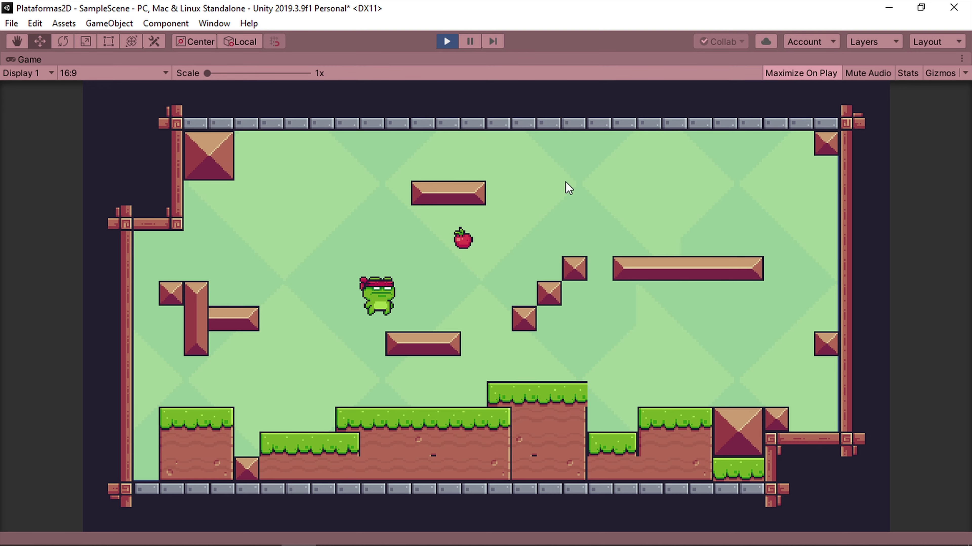
{"action": "left_click", "coordinate": [447, 43]}
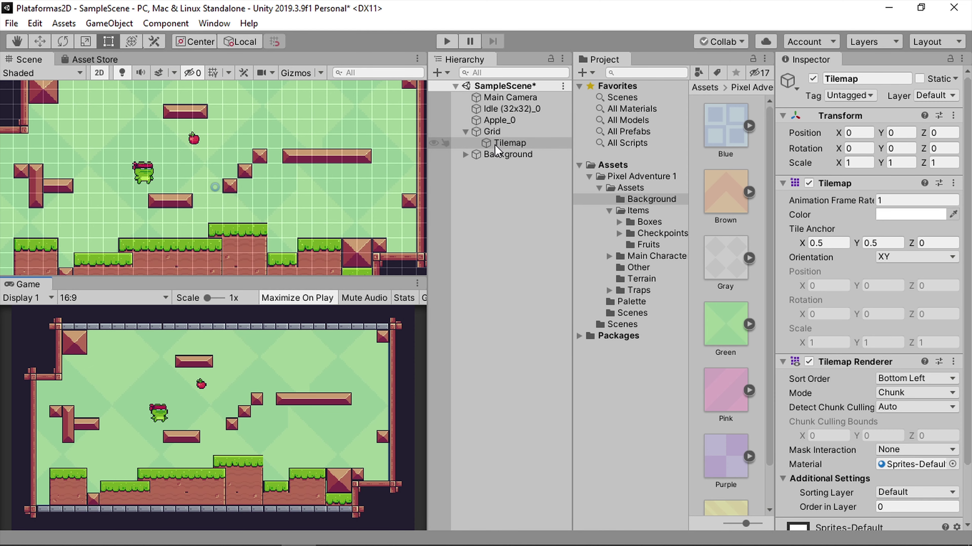
Open the Tilemap's Add Component list with an empty search showing all categories.
{"action": "scroll", "coordinate": [833, 269], "scroll_direction": "down", "scroll_amount": 3}
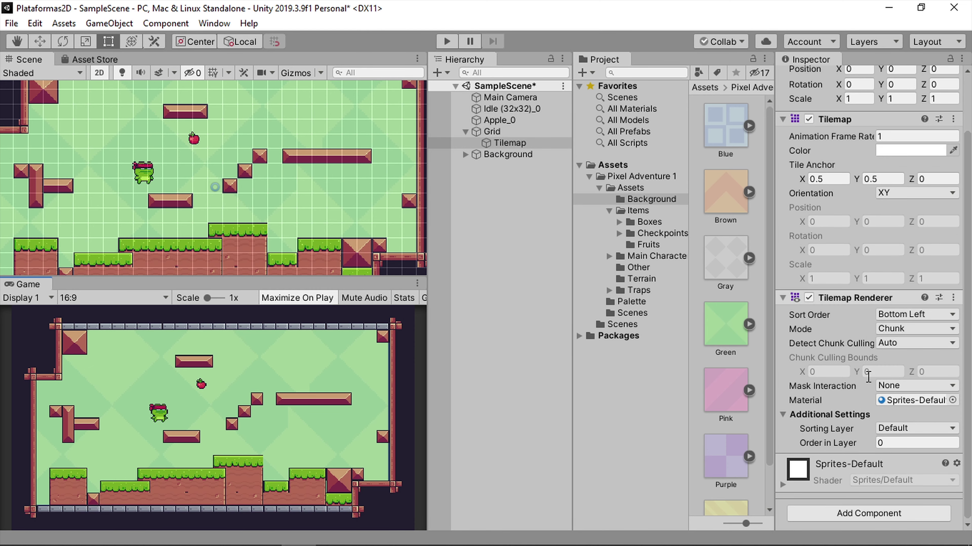
{"action": "left_click", "coordinate": [860, 512]}
{"action": "key", "text": "BackSpace"}
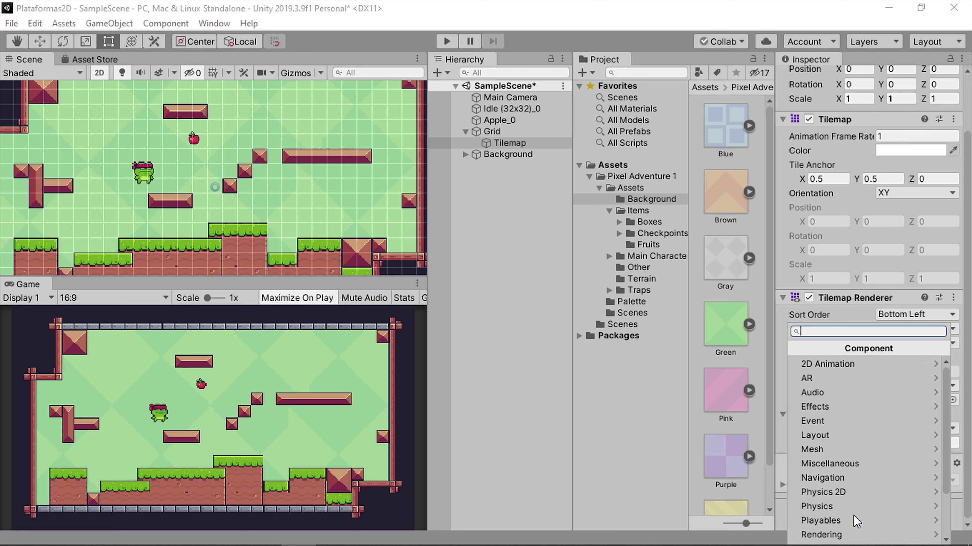
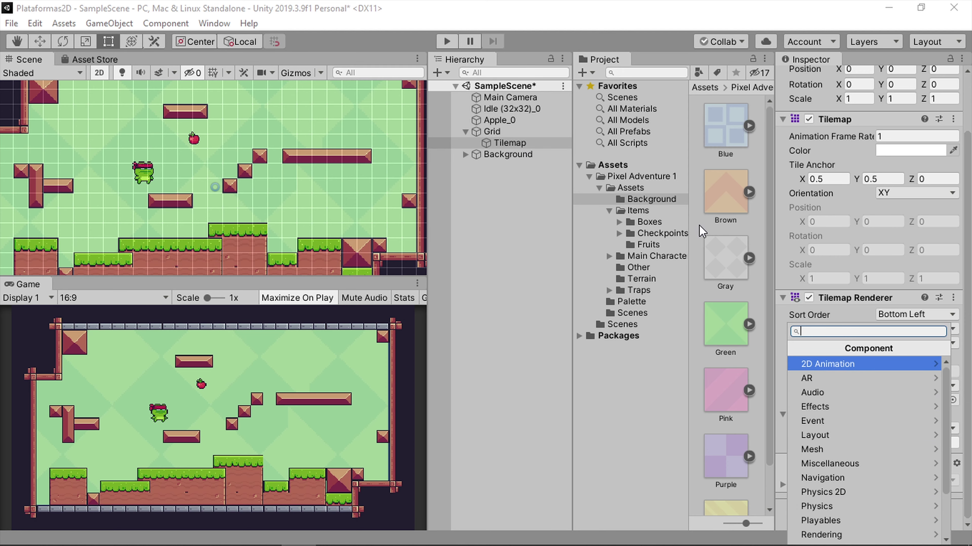
Add a Tilemap Collider 2D to the Tilemap by searching 'tile'.
{"action": "type", "text": "ti"}
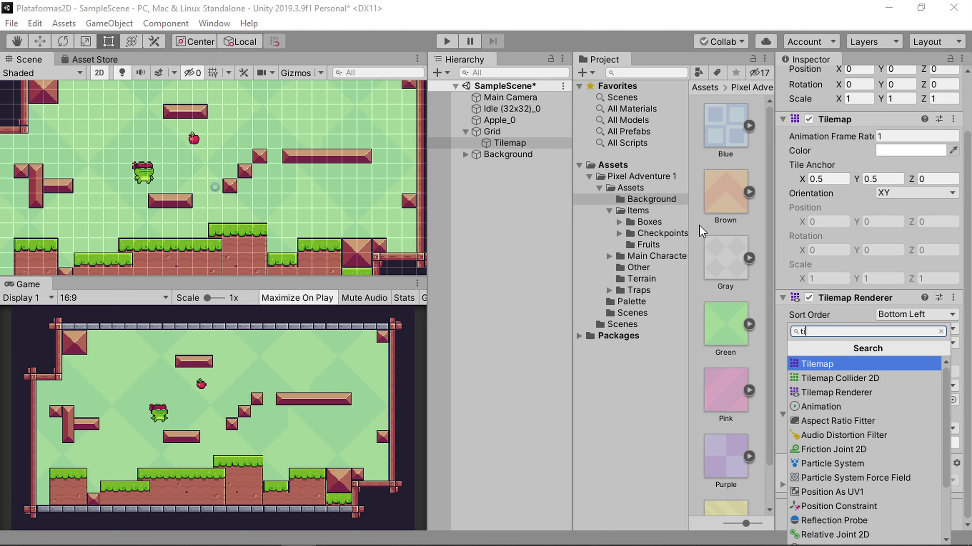
{"action": "type", "text": "le"}
{"action": "key", "text": "Down"}
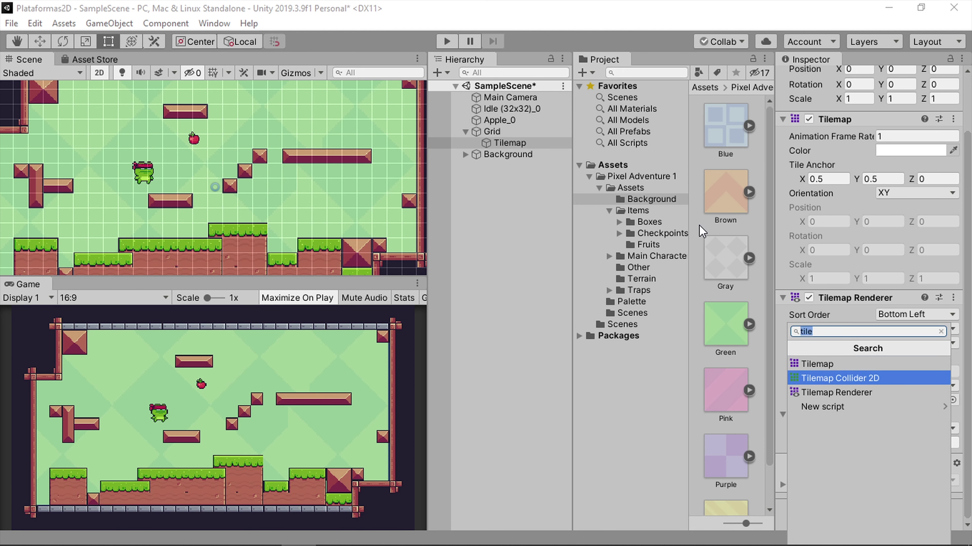
{"action": "key", "text": "Return"}
Frame the Tilemap and centre the whole level in the Scene view.
{"action": "scroll", "coordinate": [855, 379], "scroll_direction": "down", "scroll_amount": 3}
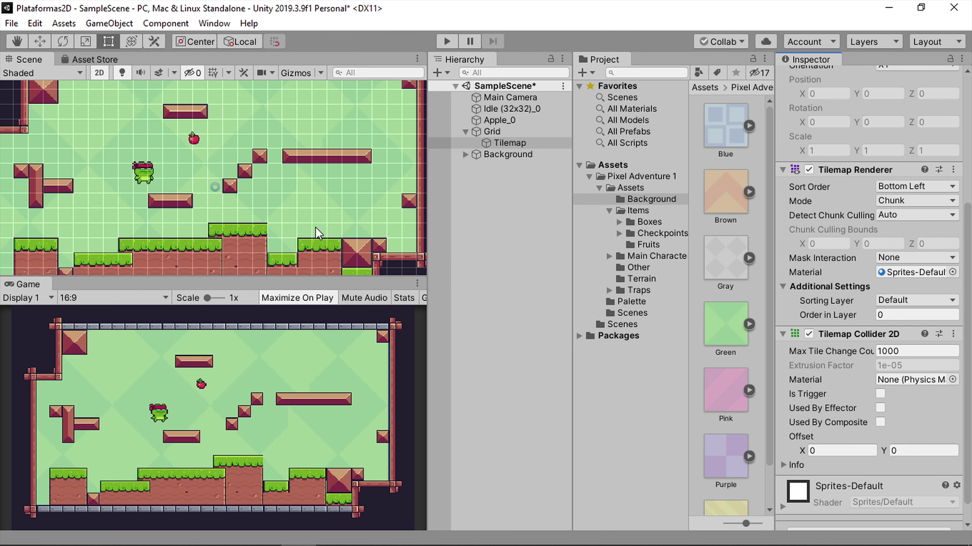
{"action": "scroll", "coordinate": [315, 227], "scroll_direction": "down", "scroll_amount": 2}
{"action": "scroll", "coordinate": [262, 192], "scroll_direction": "down", "scroll_amount": 2}
{"action": "middle_click_drag", "start_coordinate": [290, 179], "coordinate": [224, 128]}
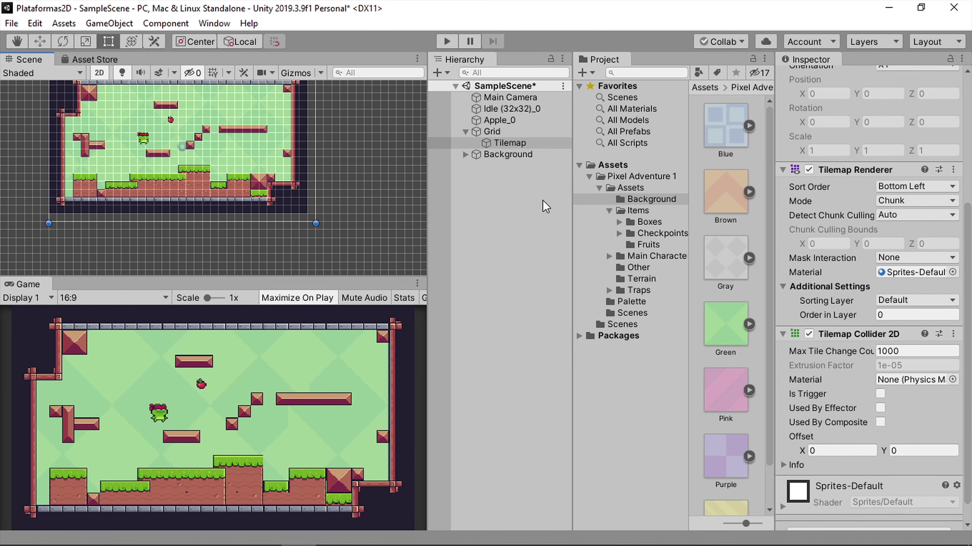
{"action": "double_click", "coordinate": [510, 142]}
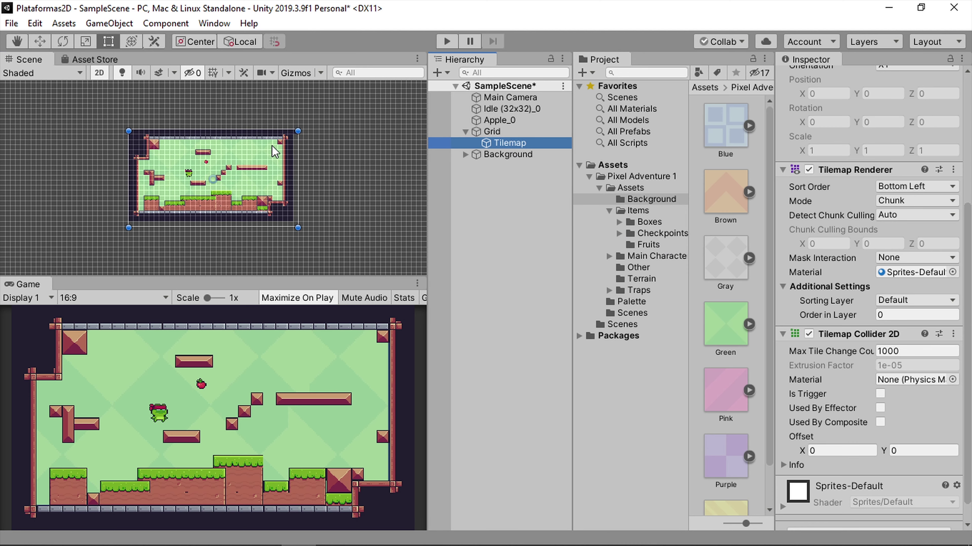
{"action": "scroll", "coordinate": [272, 145], "scroll_direction": "up", "scroll_amount": 3}
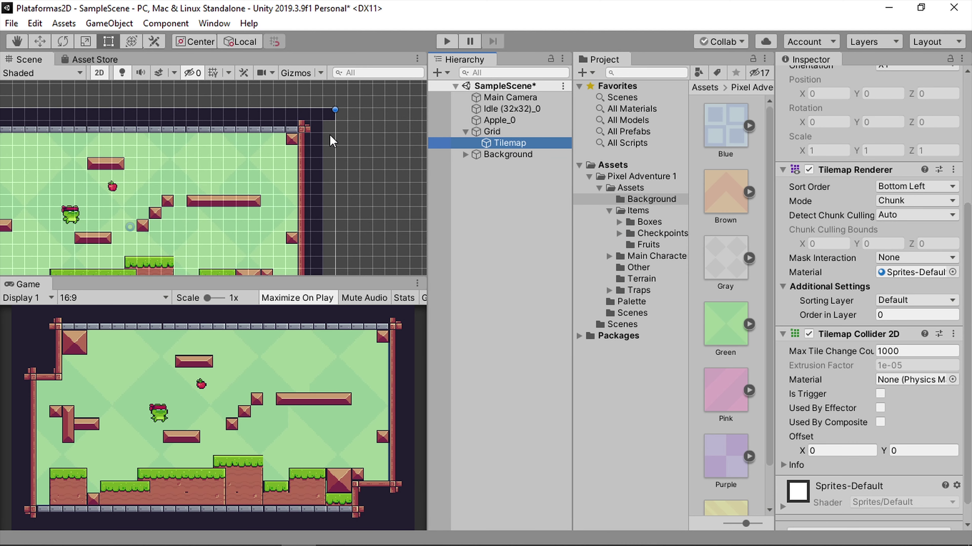
{"action": "scroll", "coordinate": [248, 186], "scroll_direction": "down", "scroll_amount": 5}
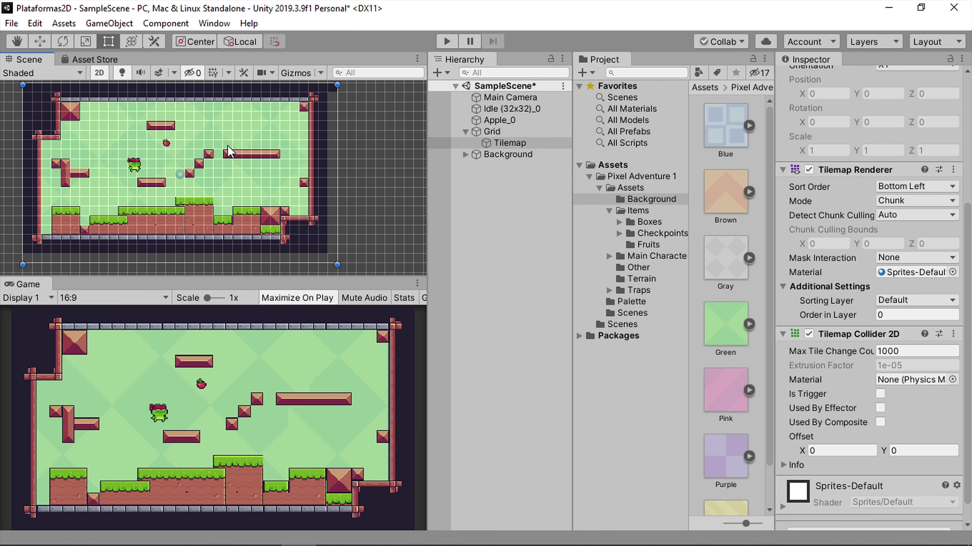
{"action": "middle_click_drag", "start_coordinate": [159, 163], "coordinate": [208, 171]}
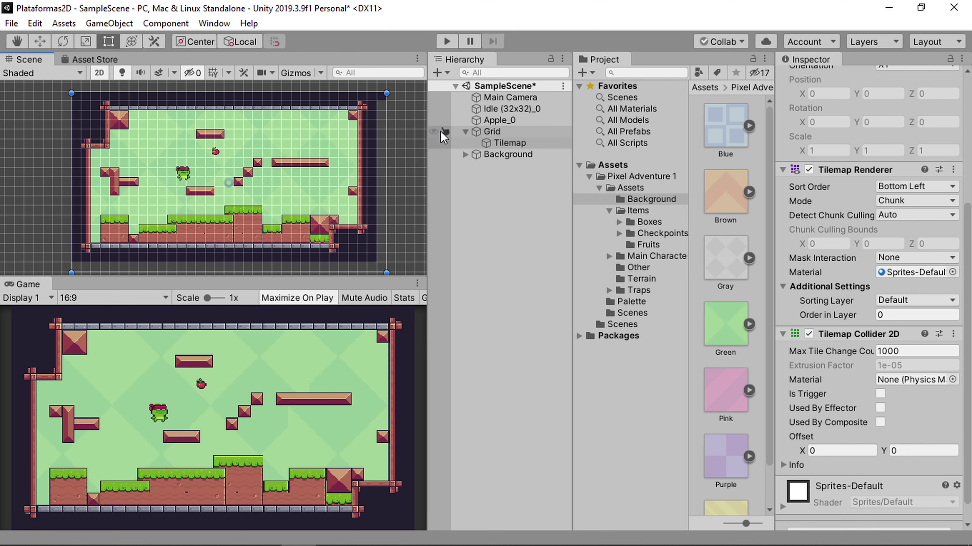
Select the Idle (32x32)_0 frog sprite, zoom to it, and rename it Frog.
{"action": "left_click", "coordinate": [465, 131]}
{"action": "left_click", "coordinate": [505, 109]}
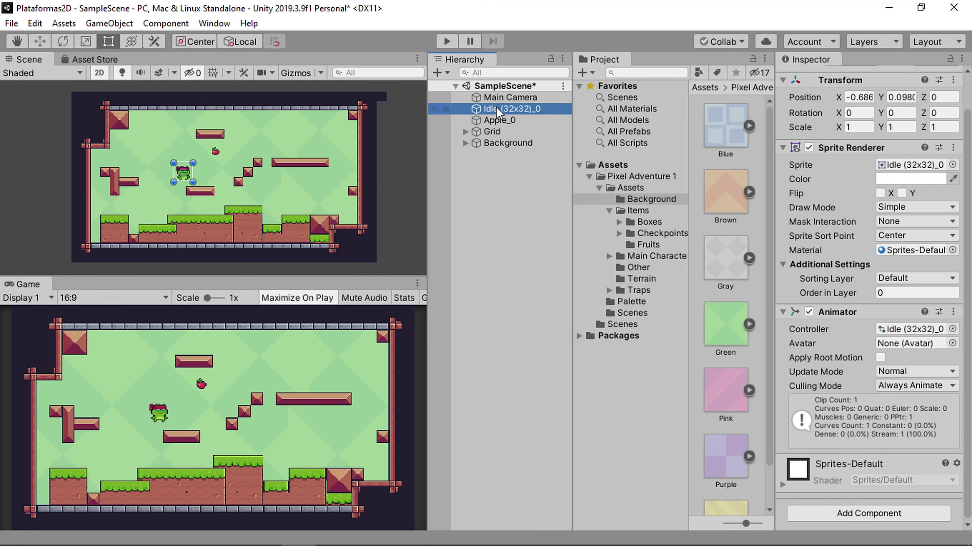
{"action": "double_click", "coordinate": [498, 109]}
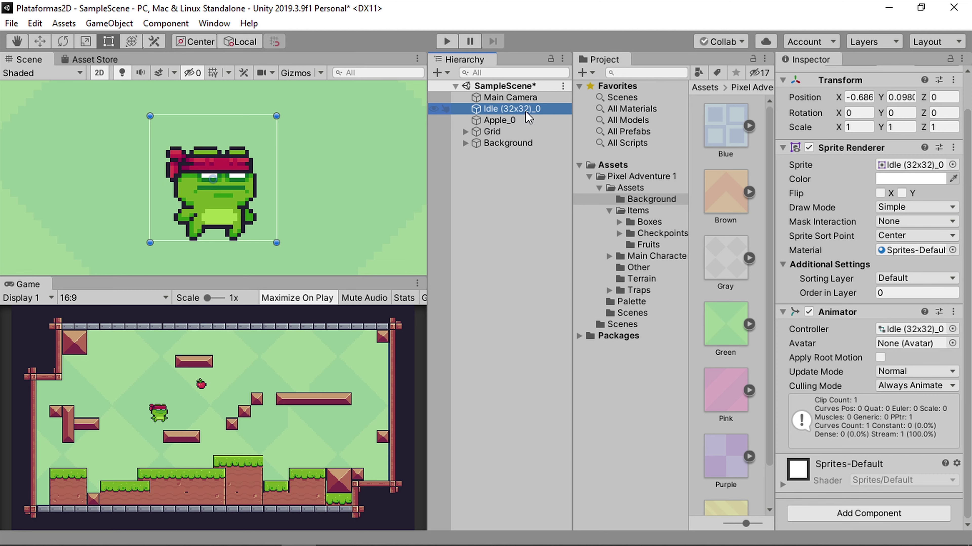
{"action": "key", "text": "F2"}
{"action": "type", "text": "Frog"}
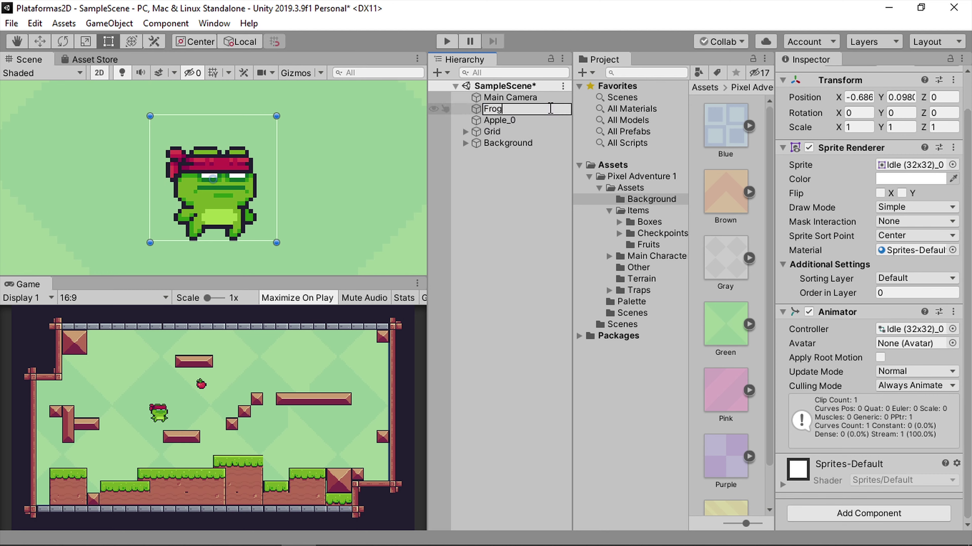
{"action": "key", "text": "Return"}
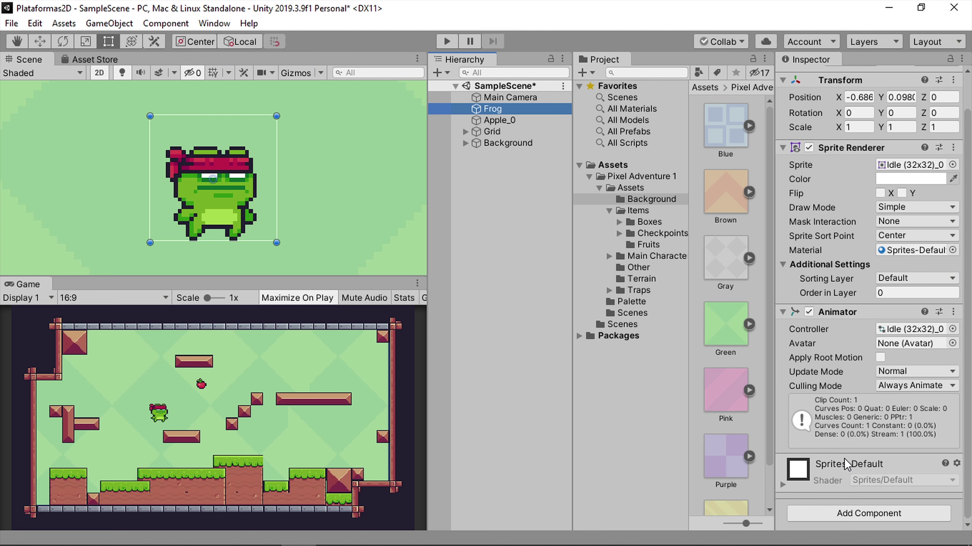
Add a Box Collider 2D to the Frog by searching 'coll'.
{"action": "left_click", "coordinate": [848, 514]}
{"action": "type", "text": "coll"}
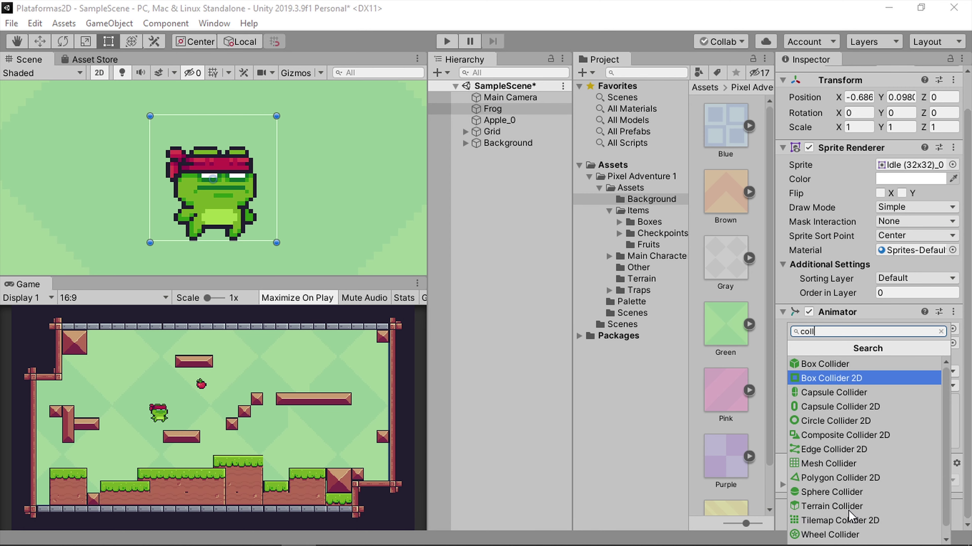
{"action": "key", "text": "Return"}
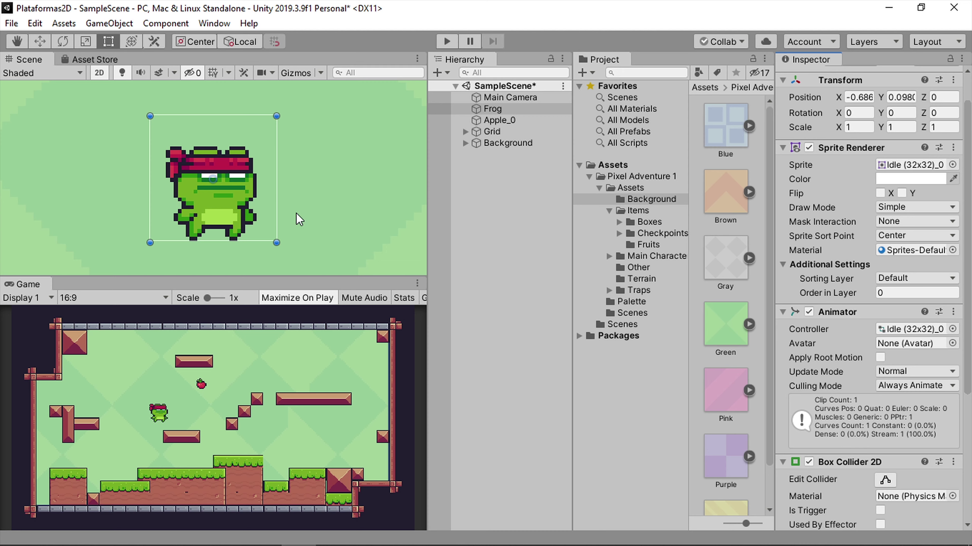
{"action": "scroll", "coordinate": [277, 117], "scroll_direction": "down", "scroll_amount": 5}
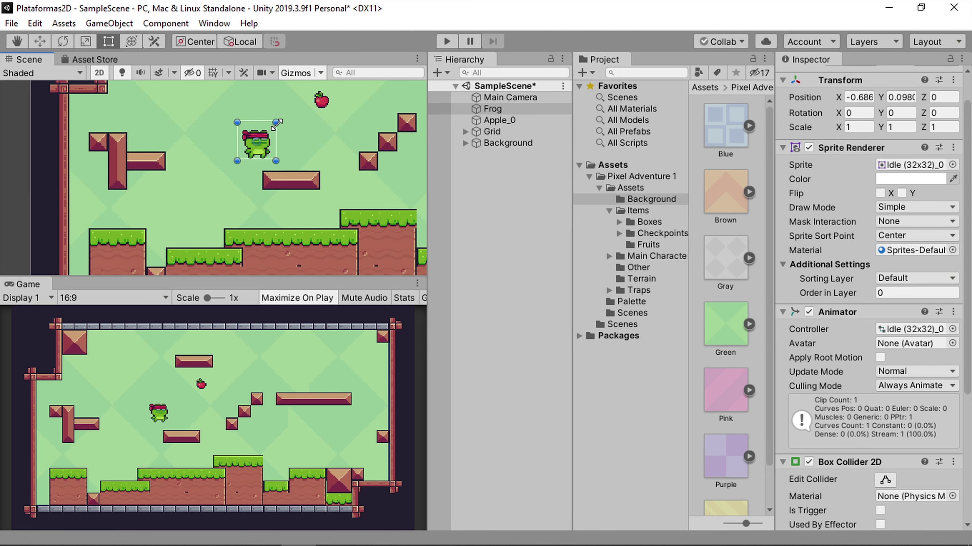
{"action": "scroll", "coordinate": [277, 117], "scroll_direction": "down", "scroll_amount": 3}
{"action": "left_click", "coordinate": [493, 131]}
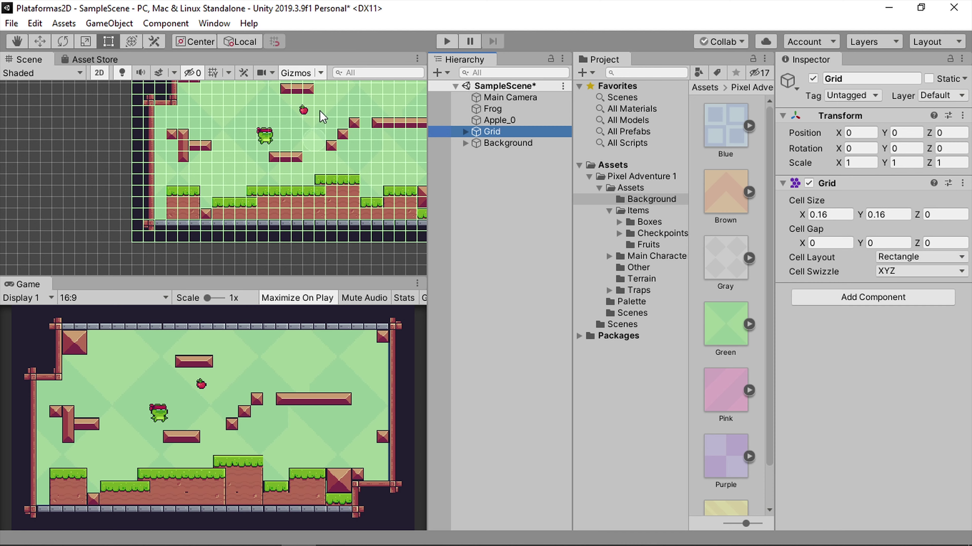
{"action": "scroll", "coordinate": [267, 145], "scroll_direction": "down", "scroll_amount": 3}
{"action": "scroll", "coordinate": [258, 151], "scroll_direction": "down", "scroll_amount": 3}
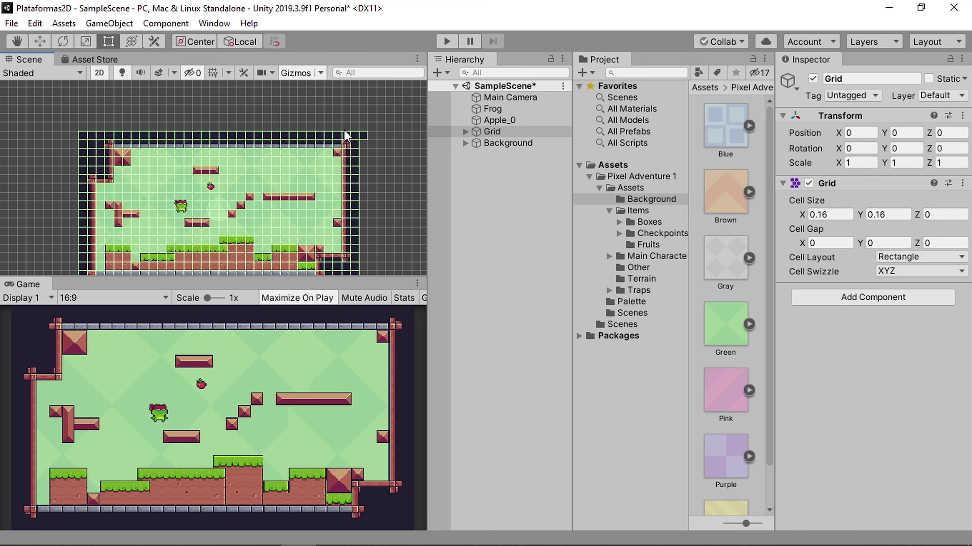
{"action": "scroll", "coordinate": [356, 147], "scroll_direction": "up", "scroll_amount": 3}
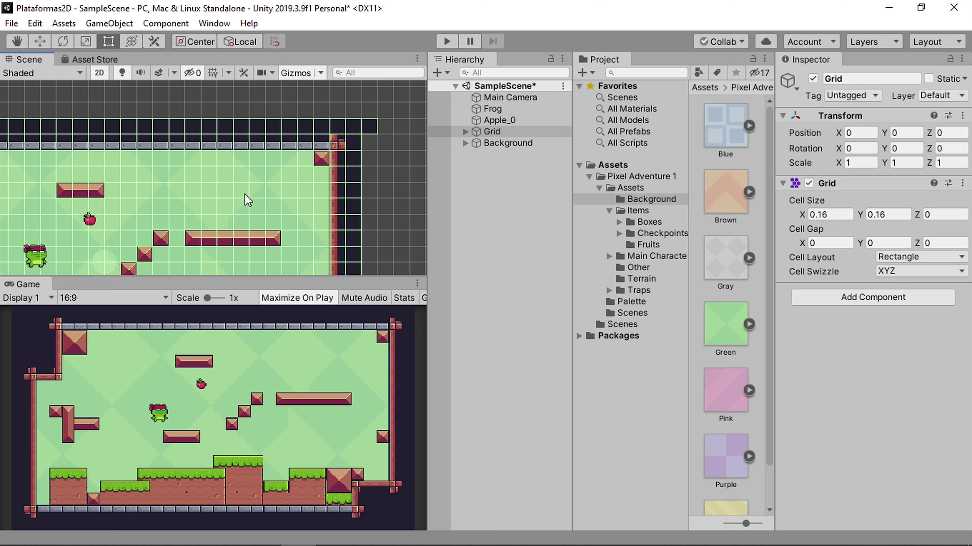
{"action": "mouse_move", "coordinate": [245, 194]}
{"action": "middle_mouse_down"}
{"action": "mouse_move", "coordinate": [302, 153]}
{"action": "mouse_move", "coordinate": [209, 203]}
{"action": "middle_mouse_up"}
{"action": "scroll", "coordinate": [318, 144], "scroll_direction": "up", "scroll_amount": 3}
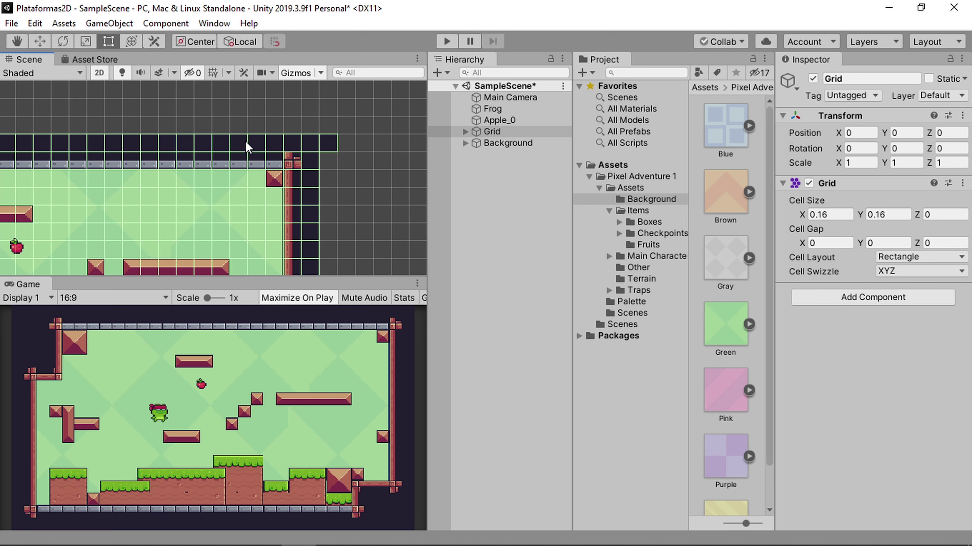
{"action": "middle_click_drag", "start_coordinate": [182, 221], "coordinate": [257, 162]}
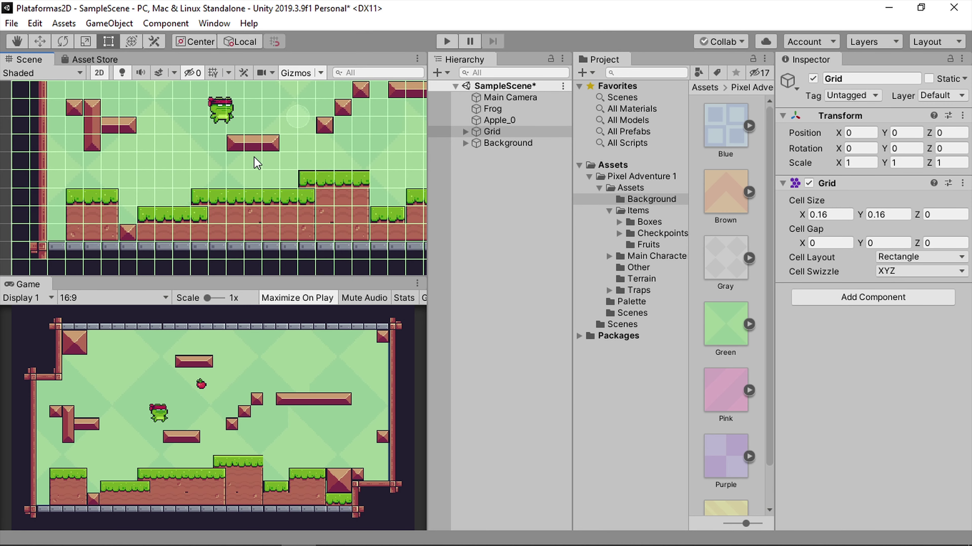
{"action": "left_click", "coordinate": [501, 141]}
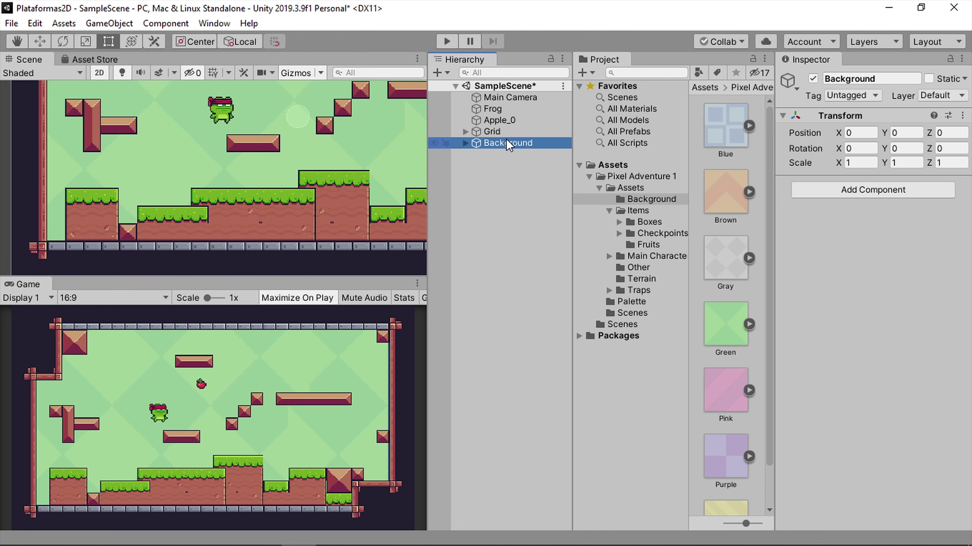
{"action": "left_click", "coordinate": [812, 78]}
{"action": "left_click", "coordinate": [494, 130]}
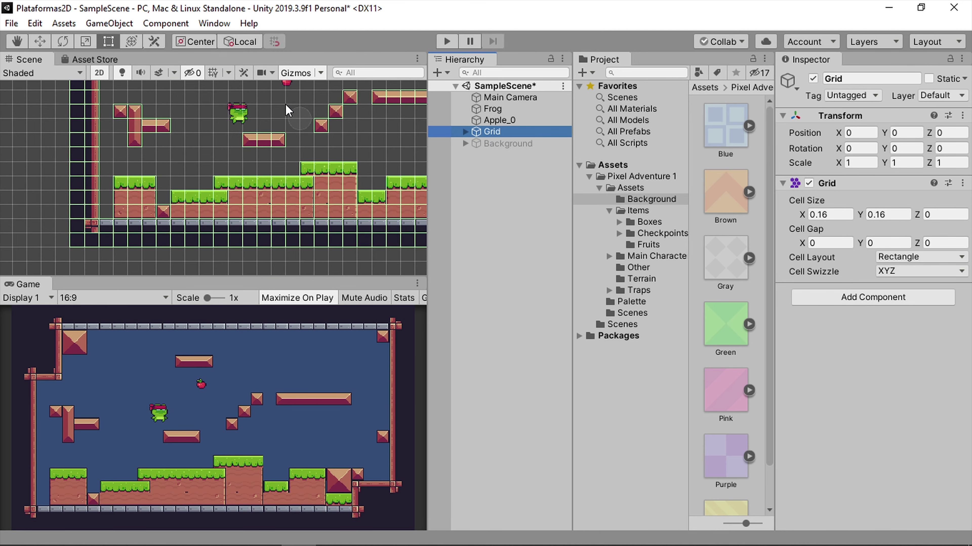
{"action": "scroll", "coordinate": [288, 111], "scroll_direction": "down", "scroll_amount": 2}
{"action": "middle_click_drag", "start_coordinate": [256, 156], "coordinate": [213, 193]}
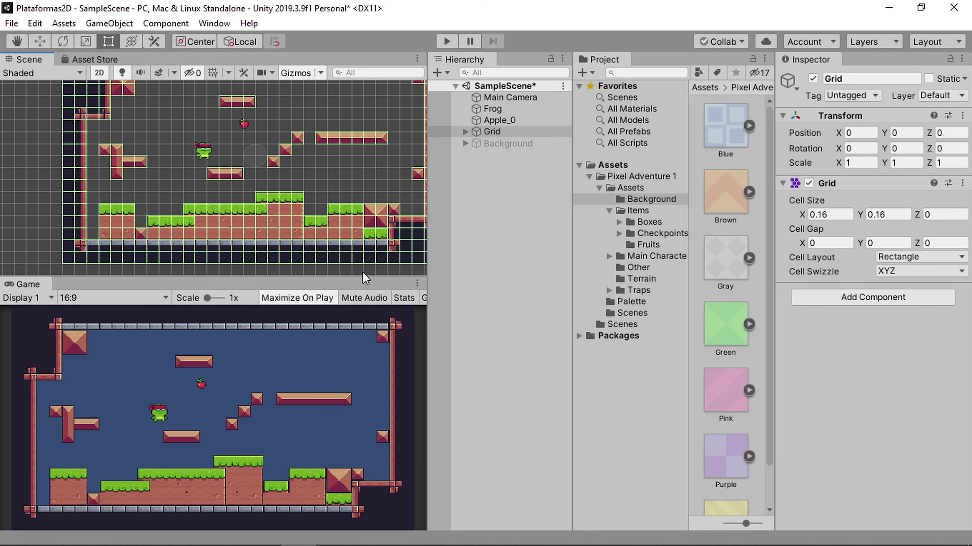
{"action": "middle_click_drag", "start_coordinate": [254, 141], "coordinate": [222, 188]}
{"action": "left_click", "coordinate": [526, 144]}
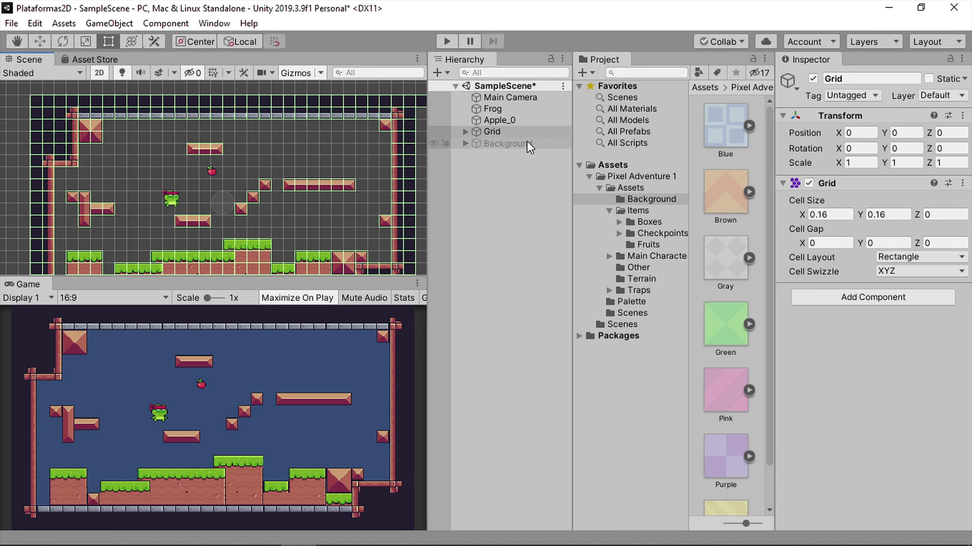
{"action": "left_click", "coordinate": [813, 78]}
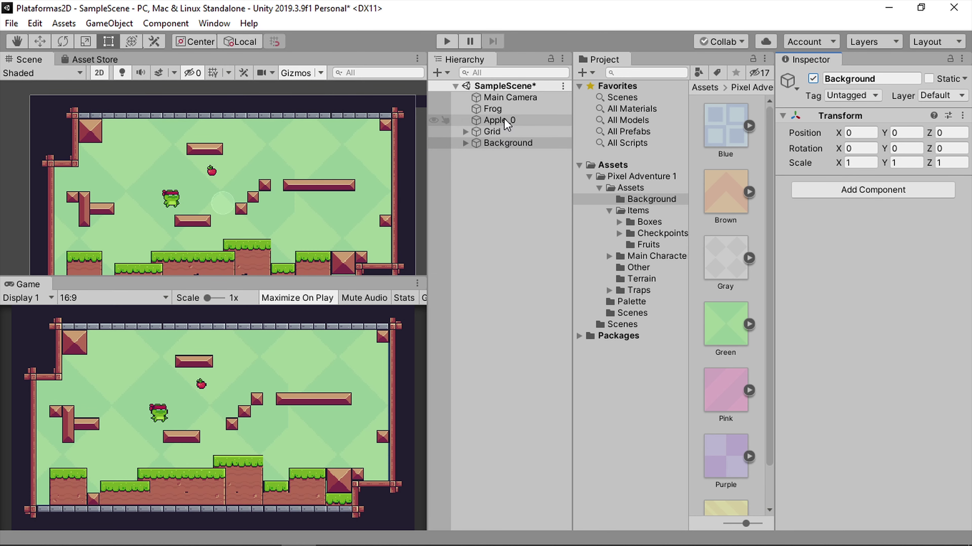
{"action": "left_click", "coordinate": [493, 109]}
Add a Rigidbody 2D (Dynamic, gravity scale 1) to the Frog by searching 'rigid'.
{"action": "scroll", "coordinate": [849, 430], "scroll_direction": "down", "scroll_amount": 5}
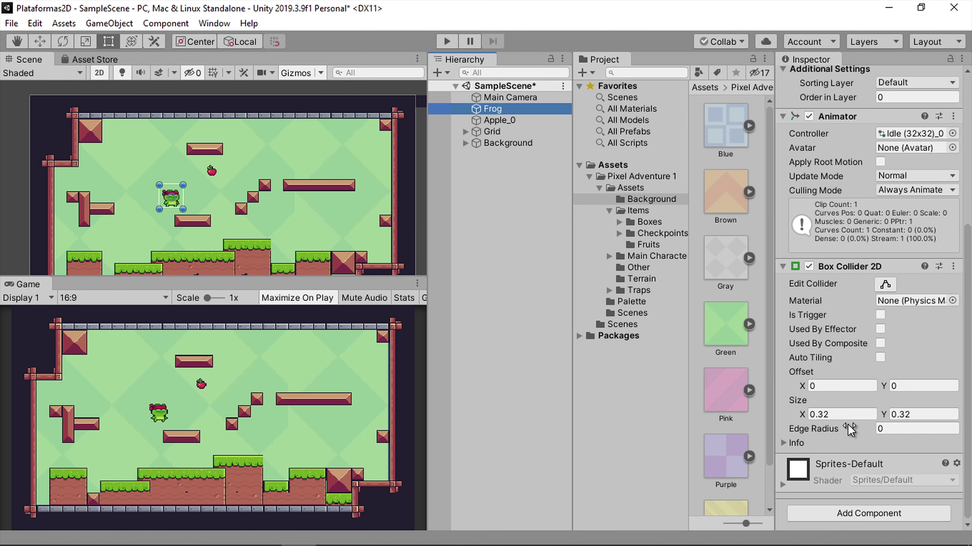
{"action": "scroll", "coordinate": [207, 179], "scroll_direction": "up", "scroll_amount": 3}
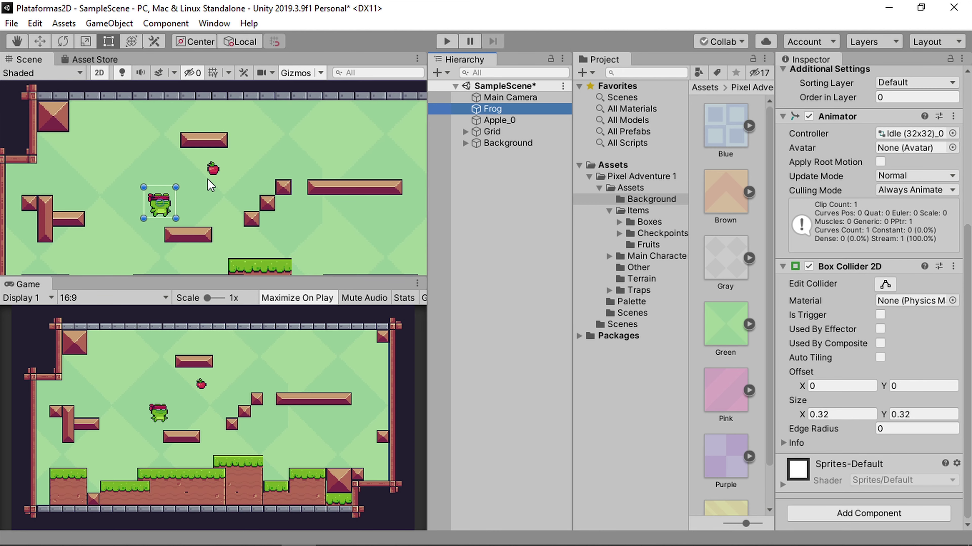
{"action": "middle_click_drag", "start_coordinate": [198, 210], "coordinate": [252, 179]}
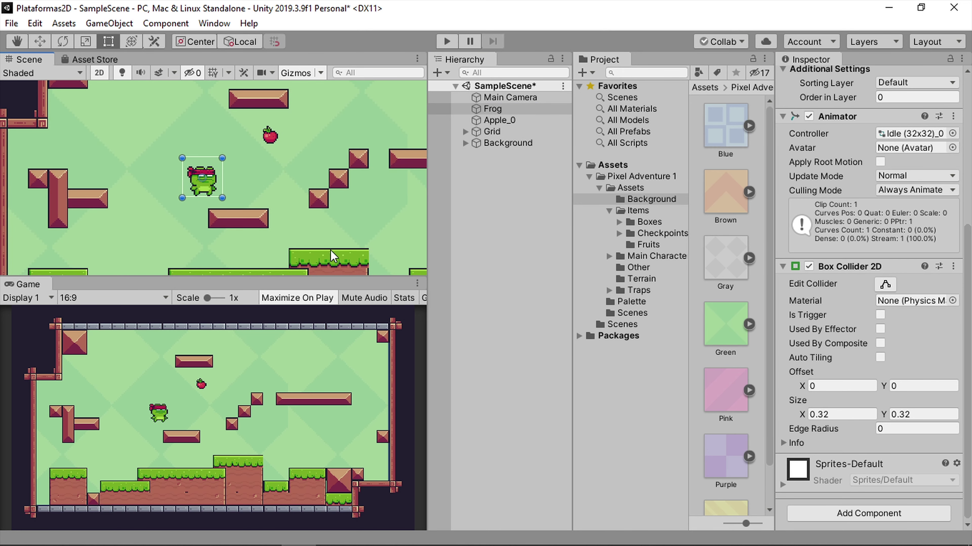
{"action": "left_click", "coordinate": [850, 514]}
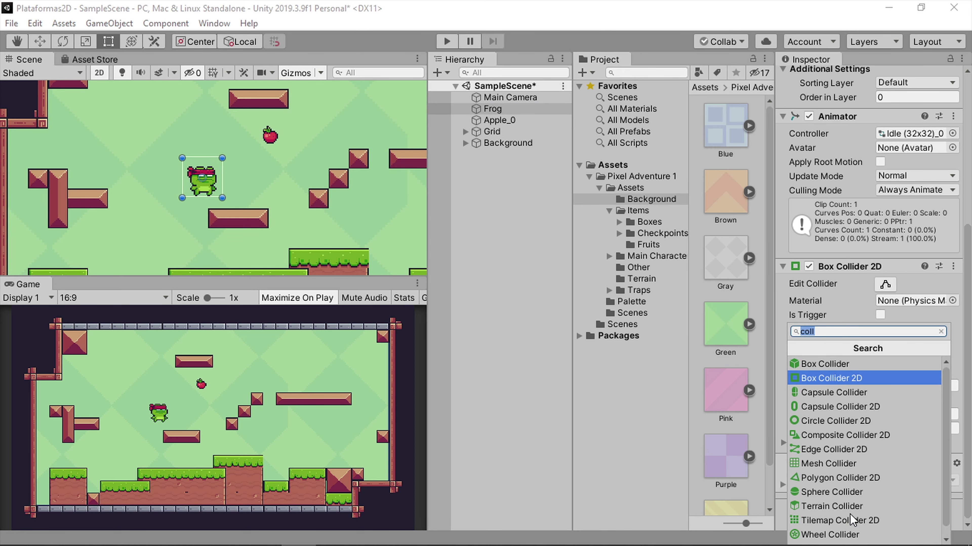
{"action": "type", "text": "rigid"}
{"action": "key", "text": "Return"}
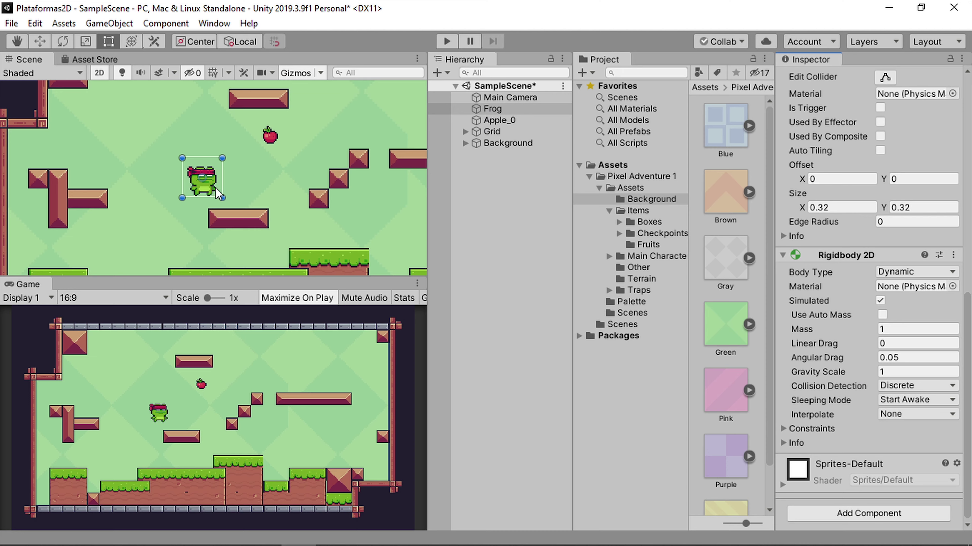
Play-test the Frog's fall, then move the Frog above the central platform.
{"action": "left_click", "coordinate": [446, 41]}
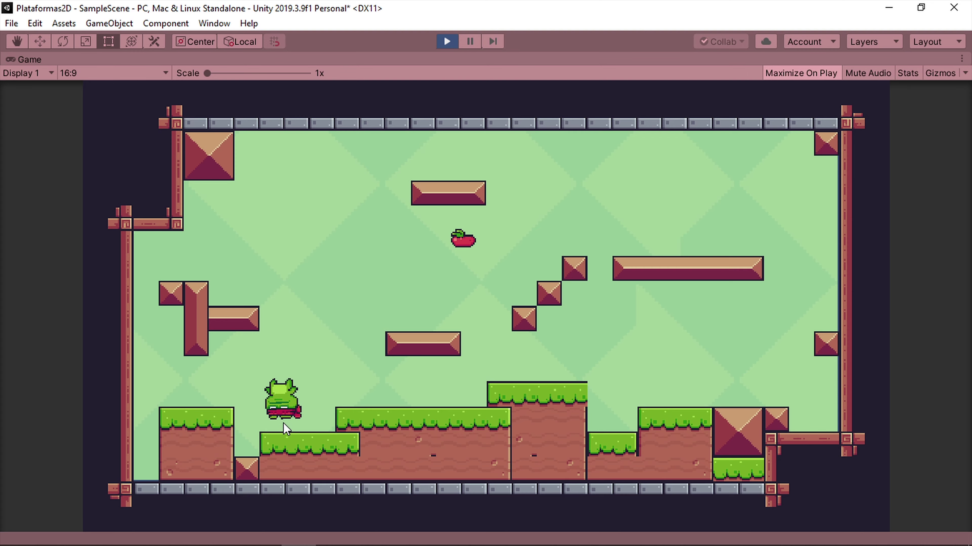
{"action": "left_click", "coordinate": [444, 43]}
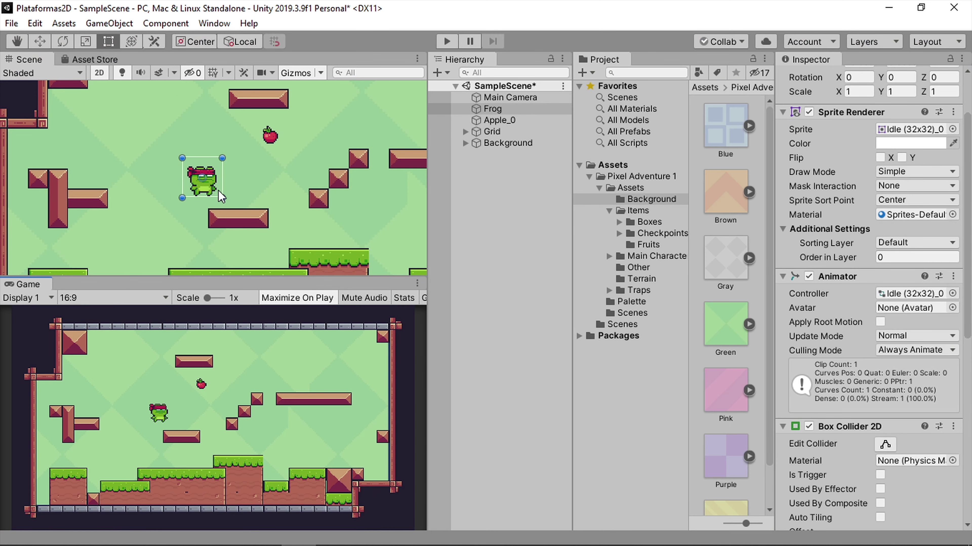
{"action": "scroll", "coordinate": [216, 180], "scroll_direction": "up", "scroll_amount": 3}
{"action": "key", "text": "w"}
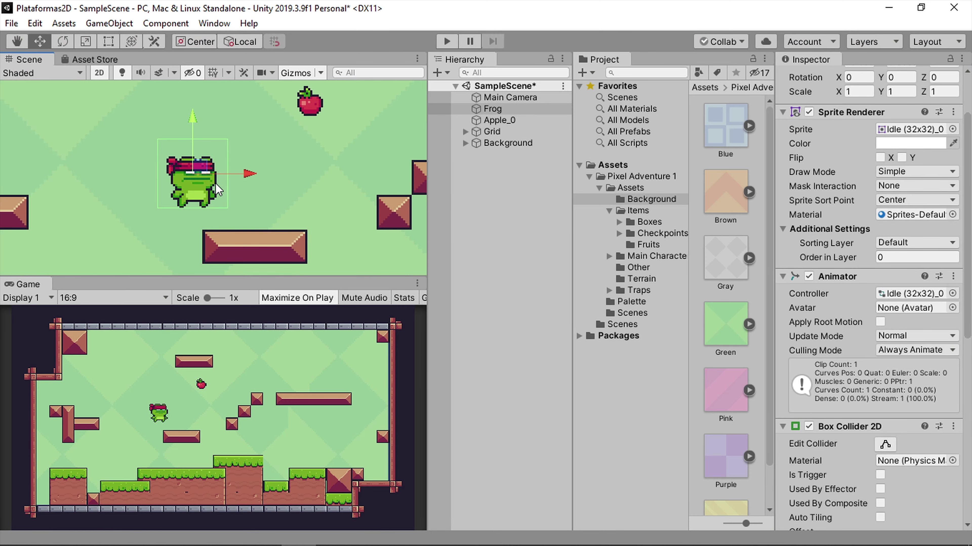
{"action": "left_click_drag", "start_coordinate": [302, 176], "coordinate": [304, 137]}
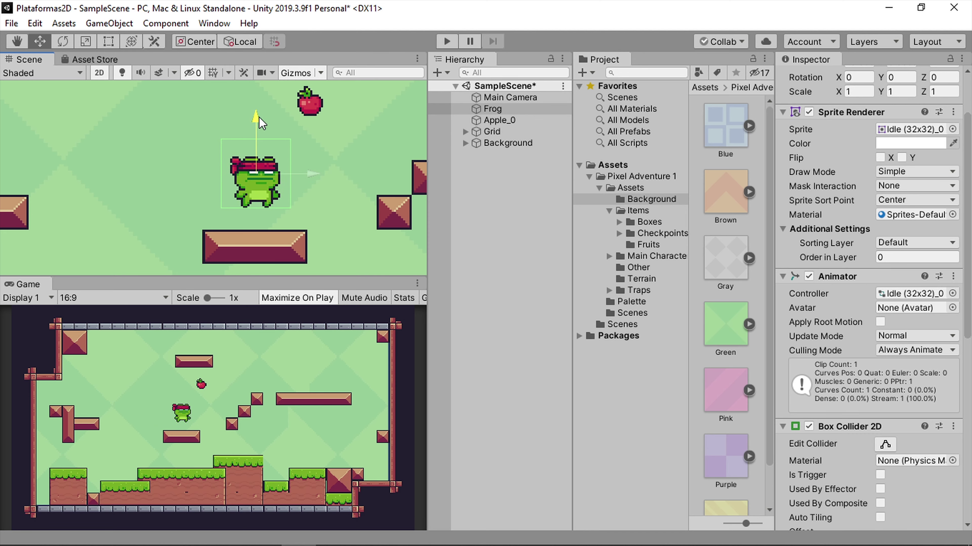
Run the game again to confirm the Frog lands on the platform, then stop.
{"action": "left_click", "coordinate": [448, 41]}
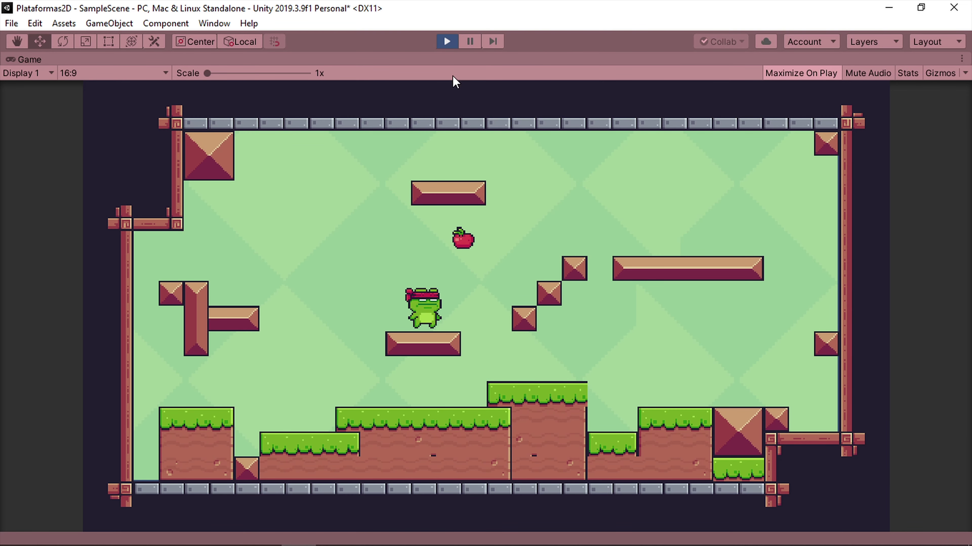
{"action": "left_click", "coordinate": [446, 42]}
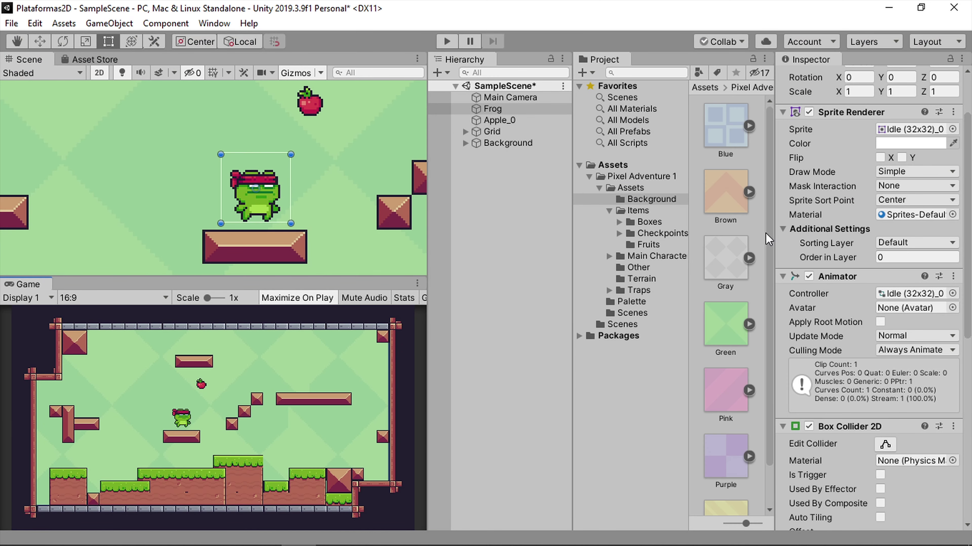
{"action": "scroll", "coordinate": [853, 409], "scroll_direction": "down", "scroll_amount": 10}
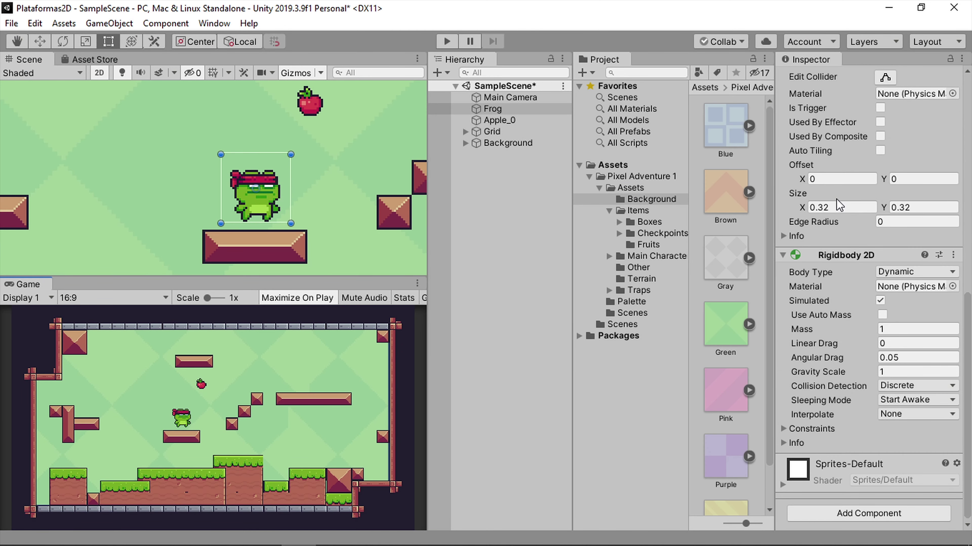
{"action": "scroll", "coordinate": [838, 205], "scroll_direction": "up", "scroll_amount": 3}
Trim the Box Collider 2D's four edges to the Frog's body (about 0.233 × 0.230) and play.
{"action": "left_click", "coordinate": [884, 206]}
{"action": "scroll", "coordinate": [230, 207], "scroll_direction": "up", "scroll_amount": 2}
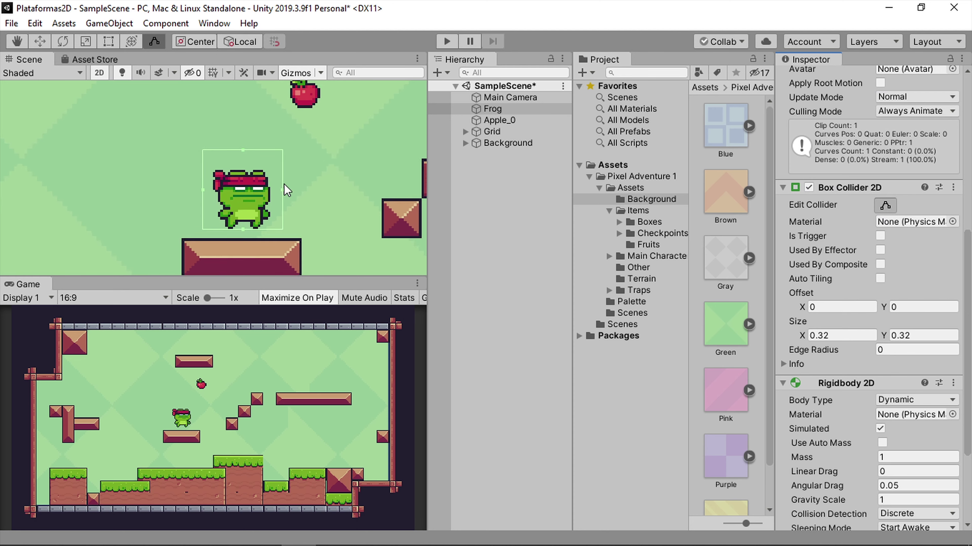
{"action": "scroll", "coordinate": [224, 233], "scroll_direction": "up", "scroll_amount": 2}
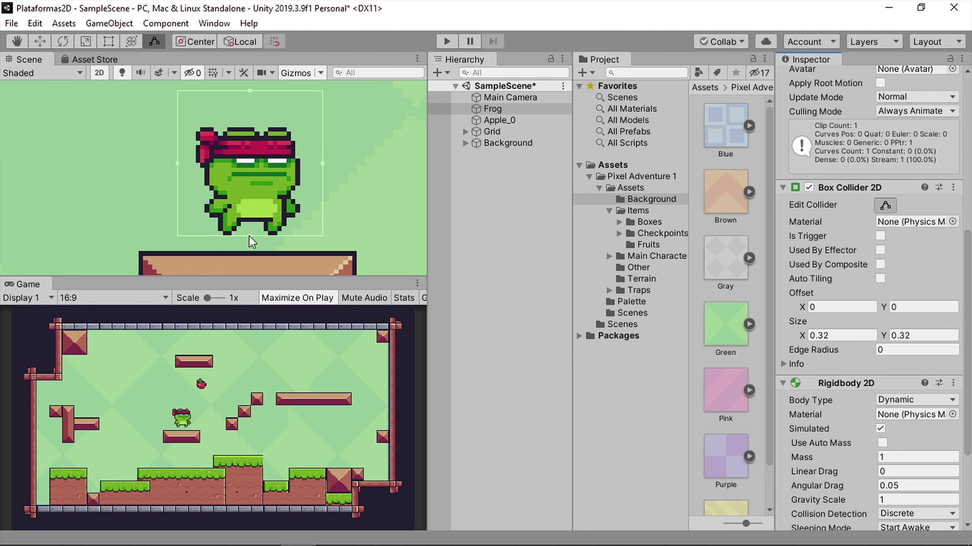
{"action": "left_click_drag", "start_coordinate": [249, 236], "coordinate": [248, 229]}
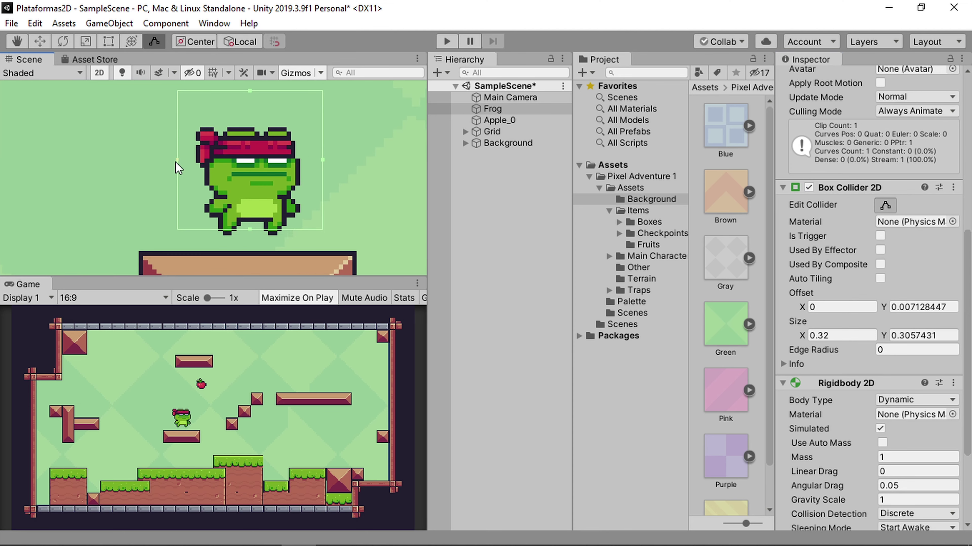
{"action": "left_click_drag", "start_coordinate": [175, 162], "coordinate": [194, 162]}
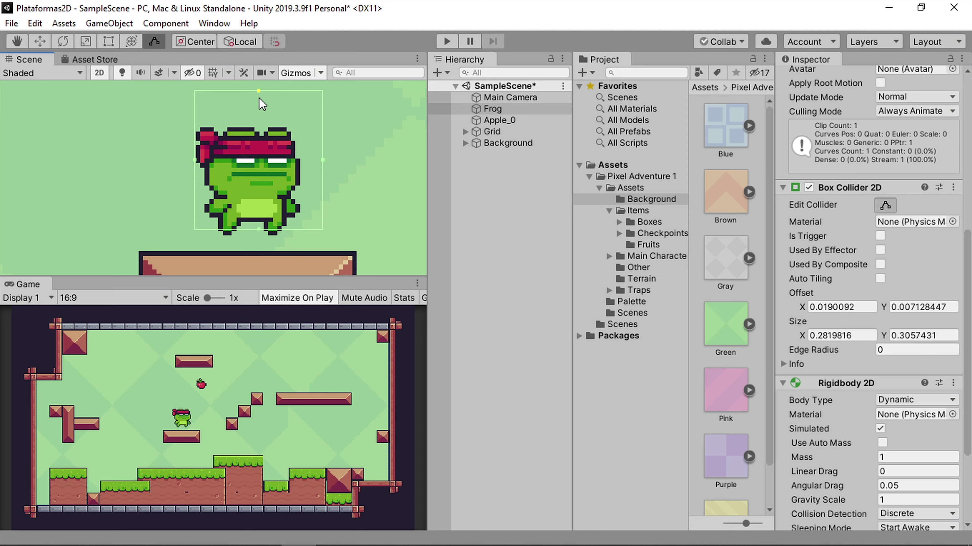
{"action": "left_click_drag", "start_coordinate": [259, 98], "coordinate": [259, 125]}
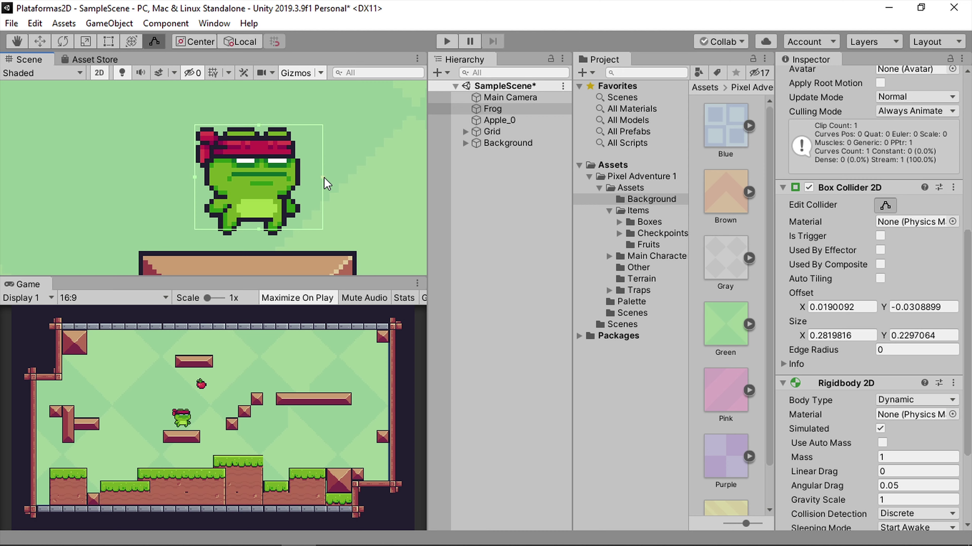
{"action": "left_click_drag", "start_coordinate": [323, 177], "coordinate": [300, 177]}
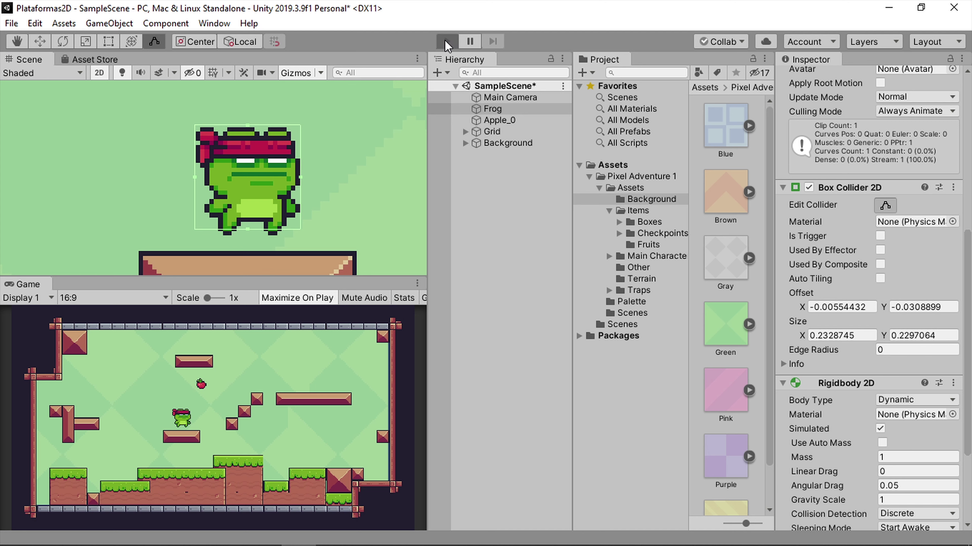
{"action": "left_click", "coordinate": [446, 42]}
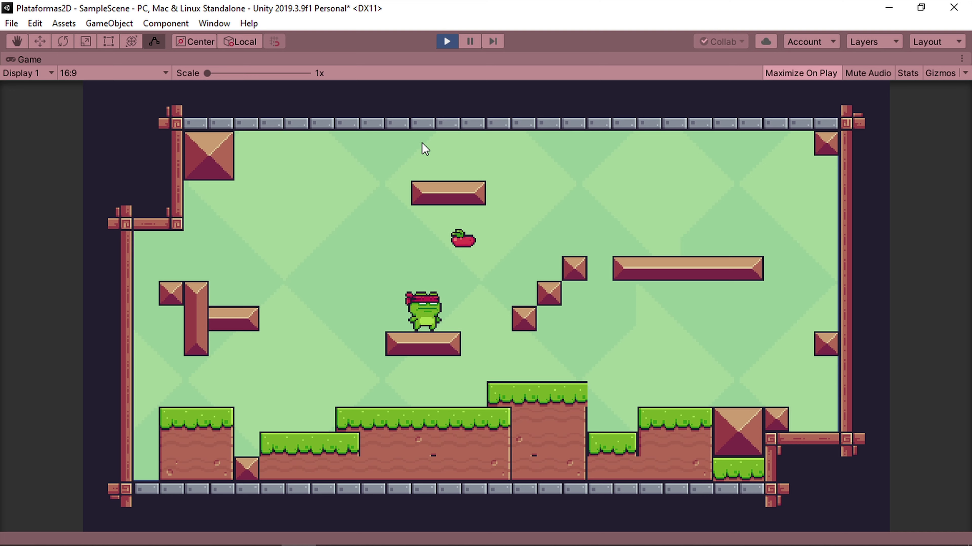
Exit Play mode, then zoom out and pan until the whole level is centred.
{"action": "left_click", "coordinate": [445, 41]}
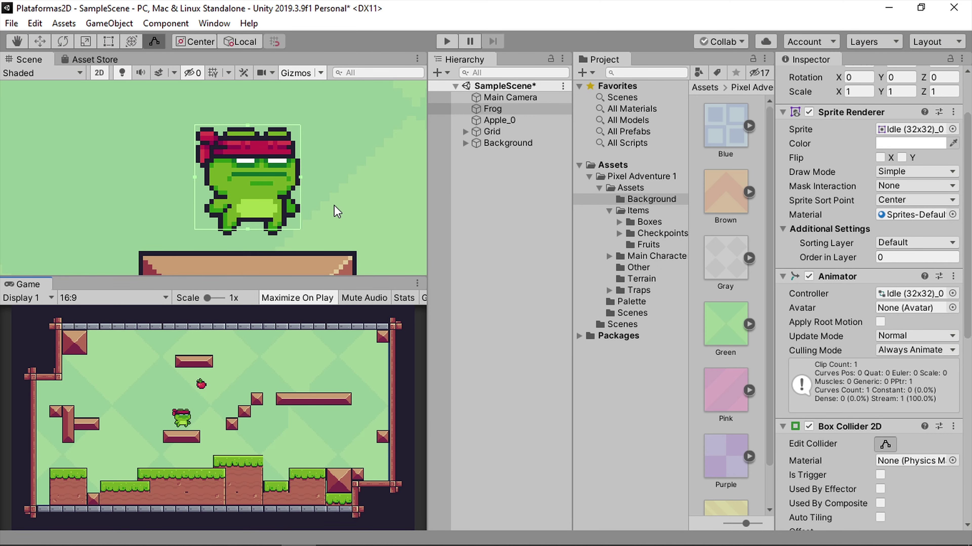
{"action": "scroll", "coordinate": [335, 195], "scroll_direction": "down", "scroll_amount": 5}
{"action": "scroll", "coordinate": [341, 186], "scroll_direction": "down", "scroll_amount": 5}
{"action": "middle_click_drag", "start_coordinate": [346, 180], "coordinate": [272, 153]}
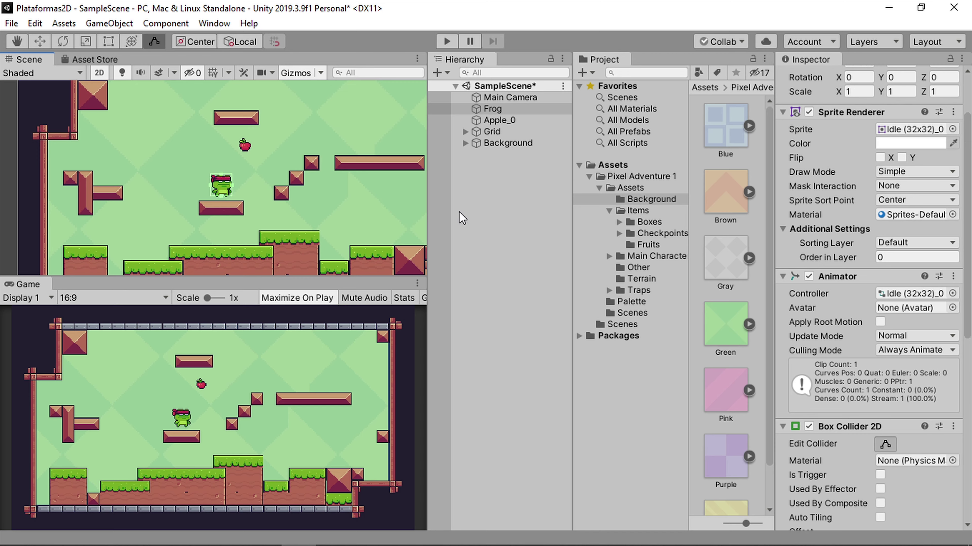
{"action": "scroll", "coordinate": [328, 192], "scroll_direction": "down", "scroll_amount": 3}
{"action": "middle_click_drag", "start_coordinate": [290, 117], "coordinate": [276, 172]}
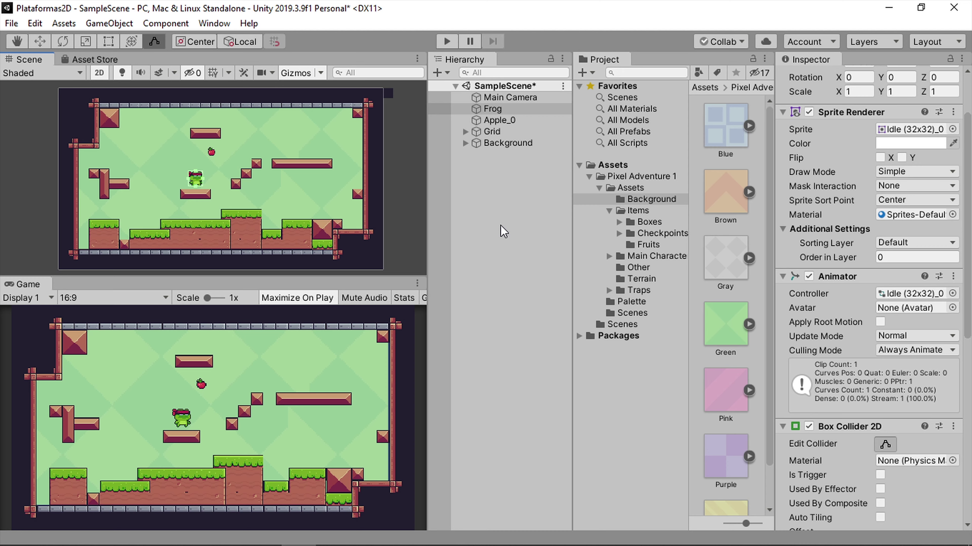
{"action": "scroll", "coordinate": [285, 174], "scroll_direction": "up", "scroll_amount": 2}
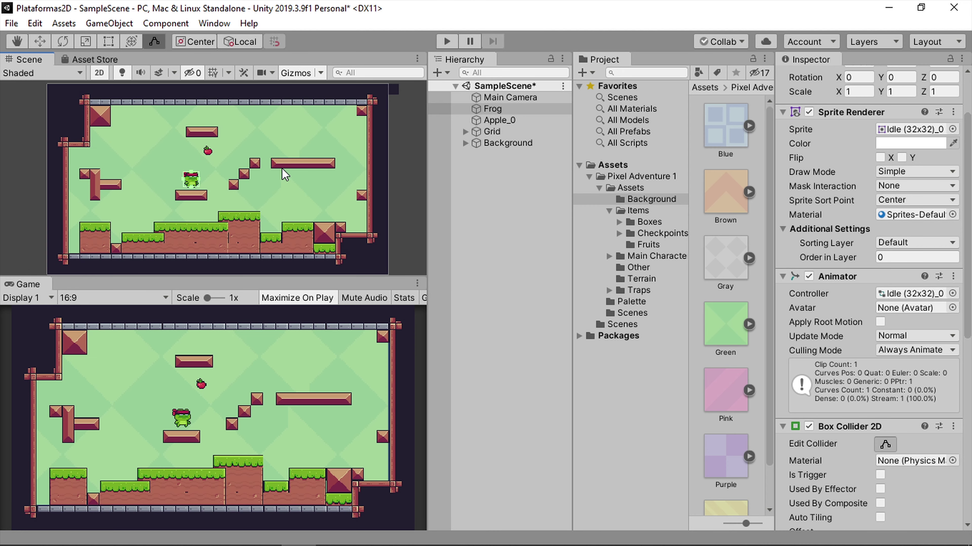
{"action": "scroll", "coordinate": [286, 174], "scroll_direction": "down", "scroll_amount": 2}
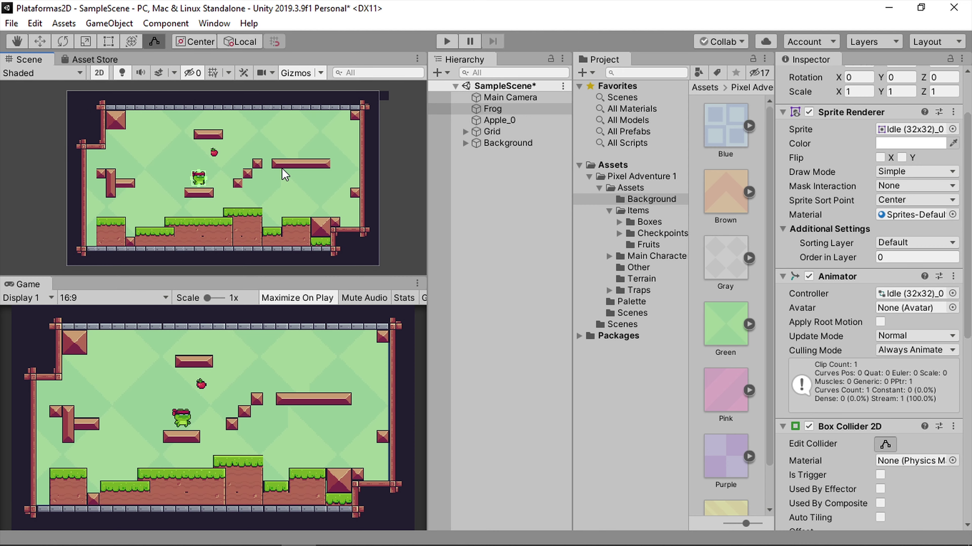
{"action": "scroll", "coordinate": [285, 174], "scroll_direction": "up", "scroll_amount": 1}
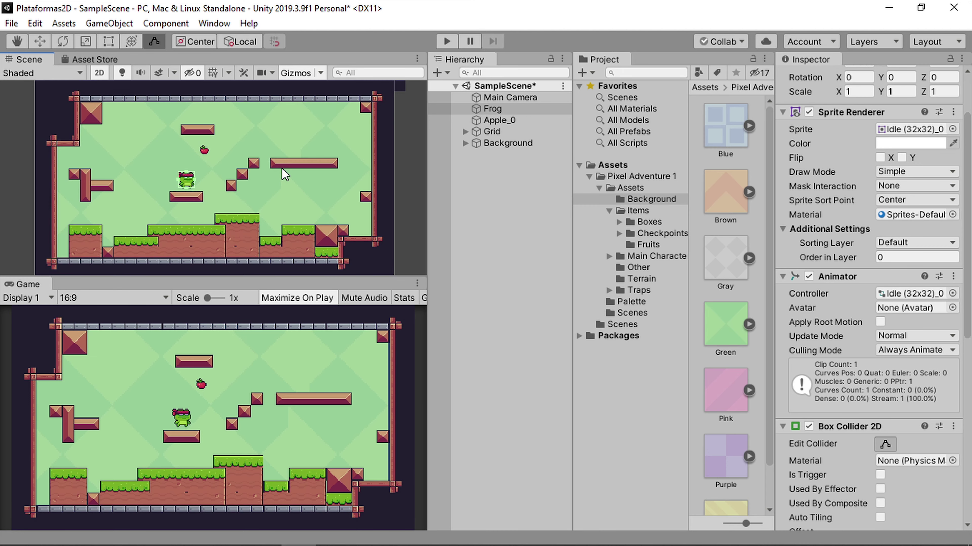
{"action": "scroll", "coordinate": [283, 170], "scroll_direction": "down", "scroll_amount": 1}
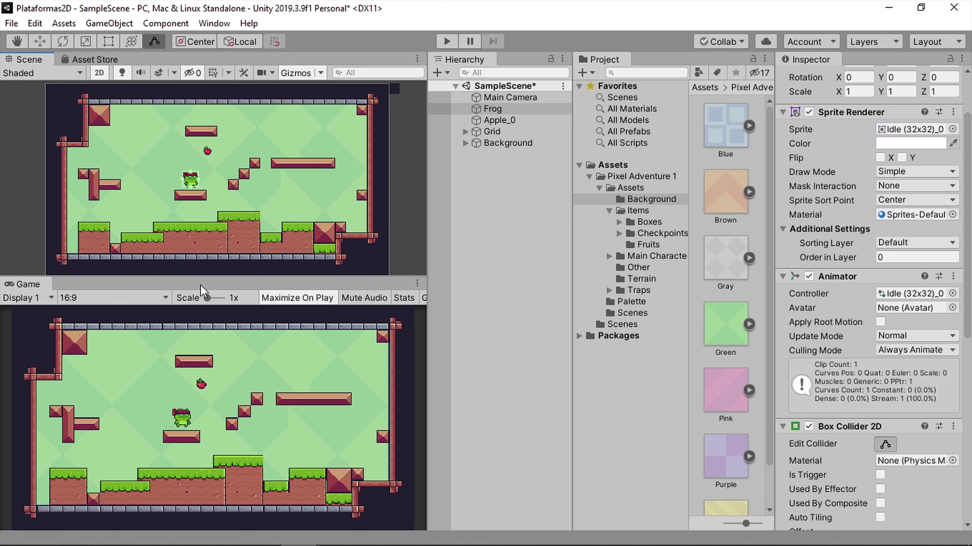